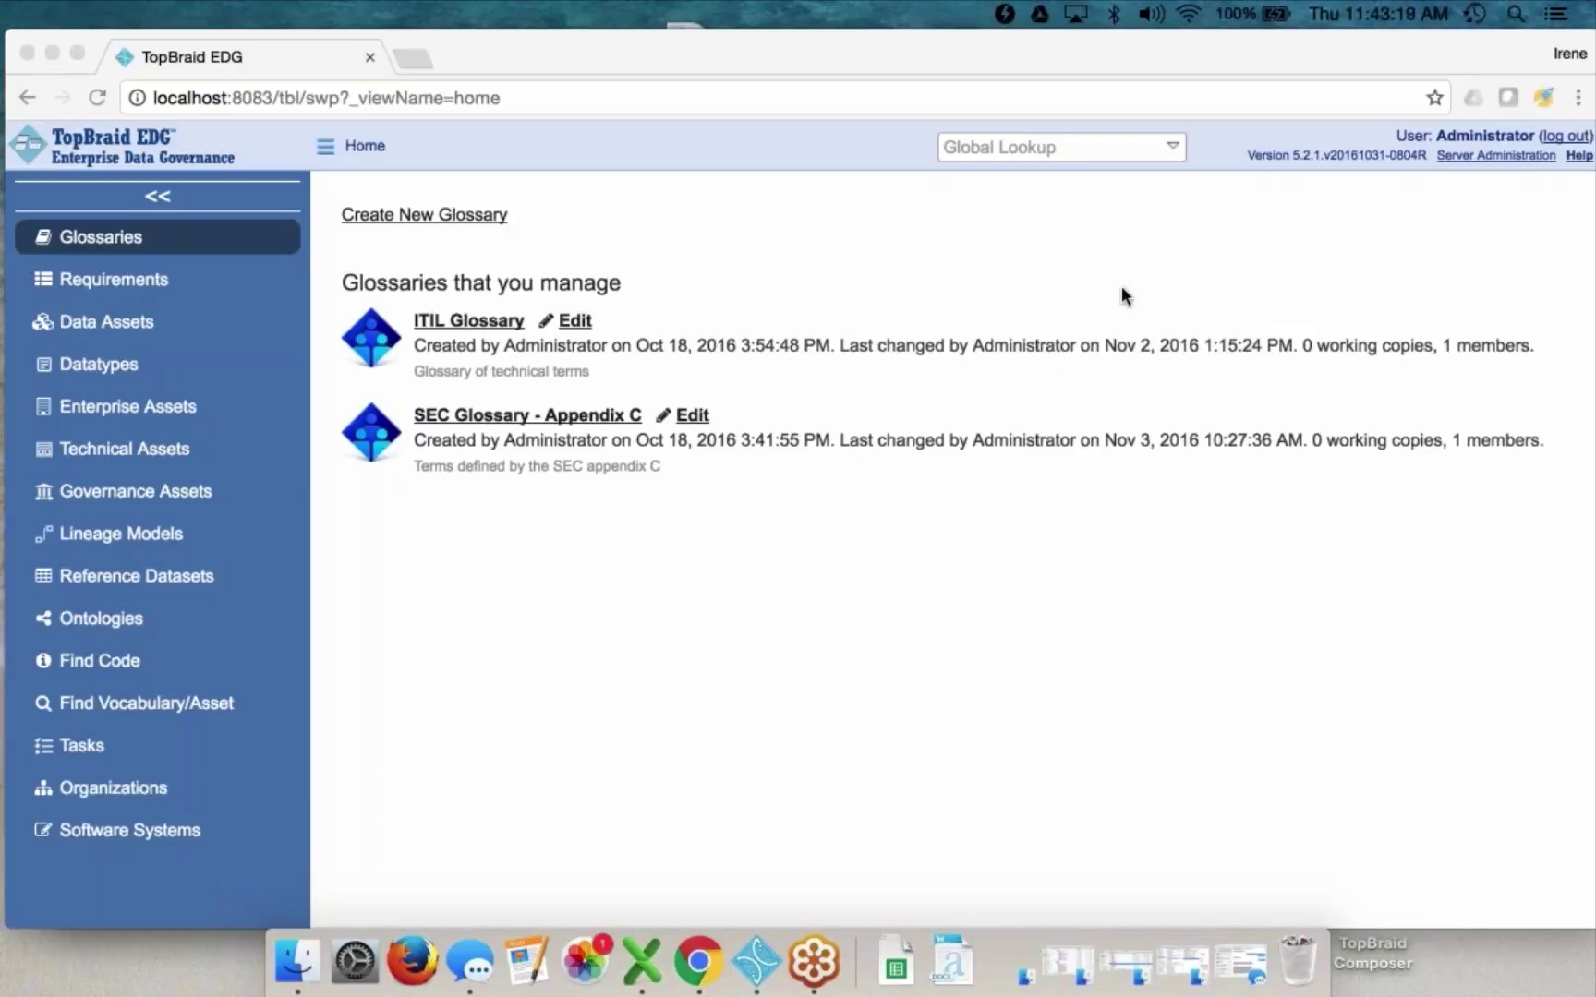
# - Deactivate the Lineage Models and Requirements vocabulary types in the server's EDG configuration parameters
pyautogui.click(1450, 154)
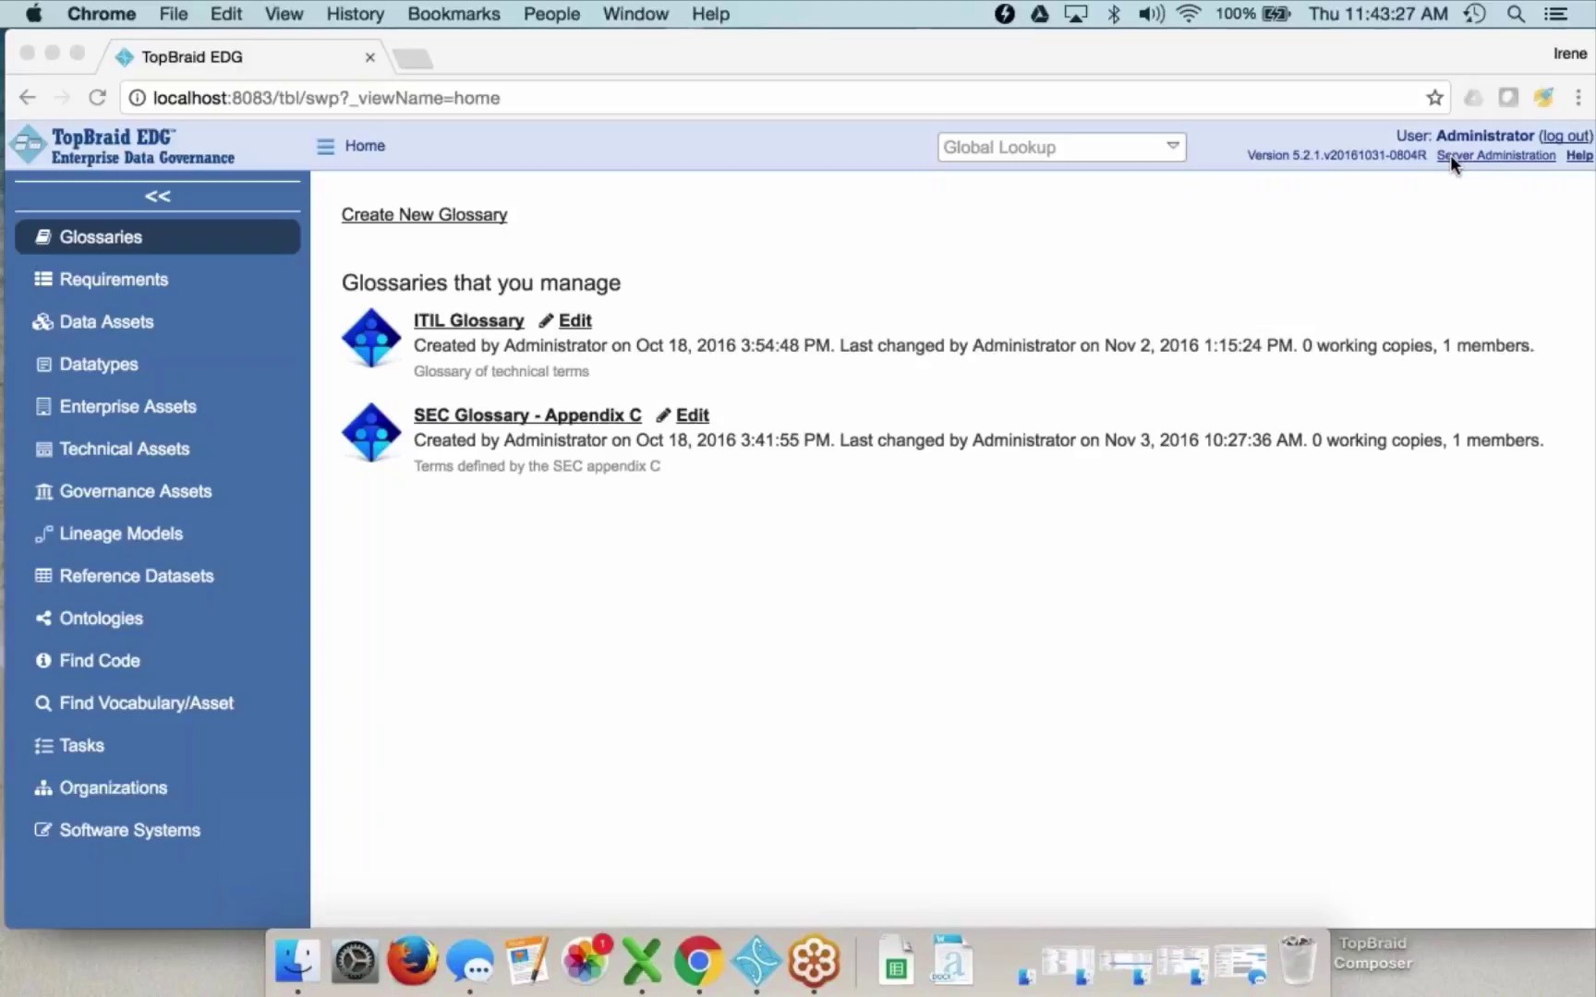
pyautogui.click(1455, 157)
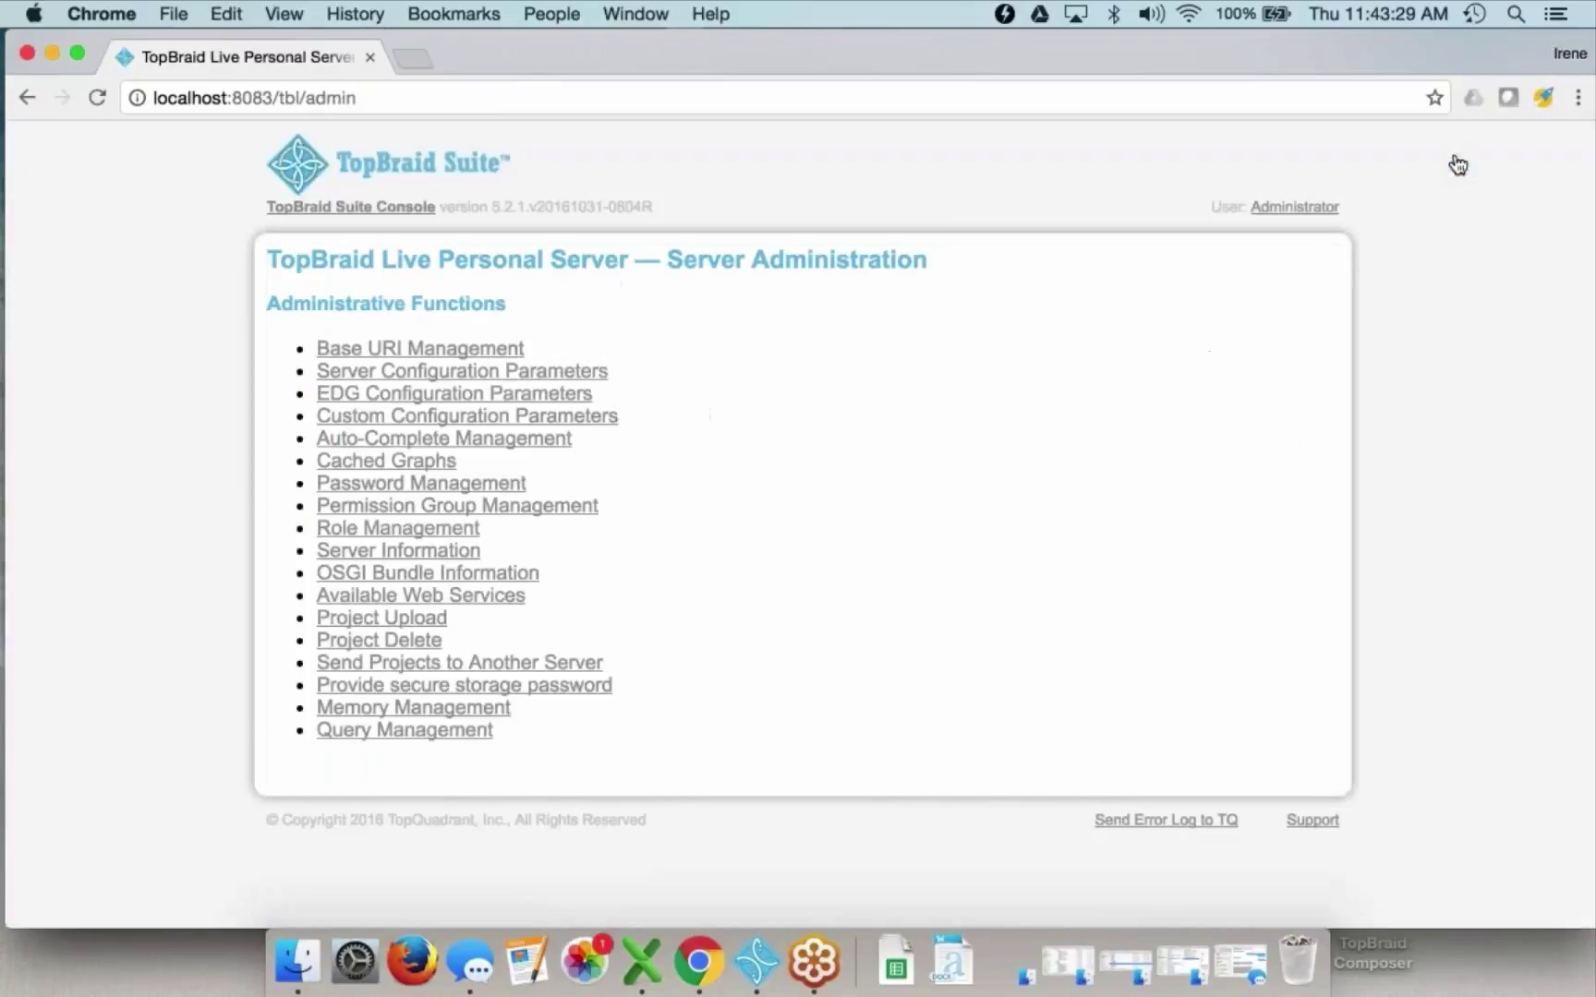
pyautogui.click(441, 400)
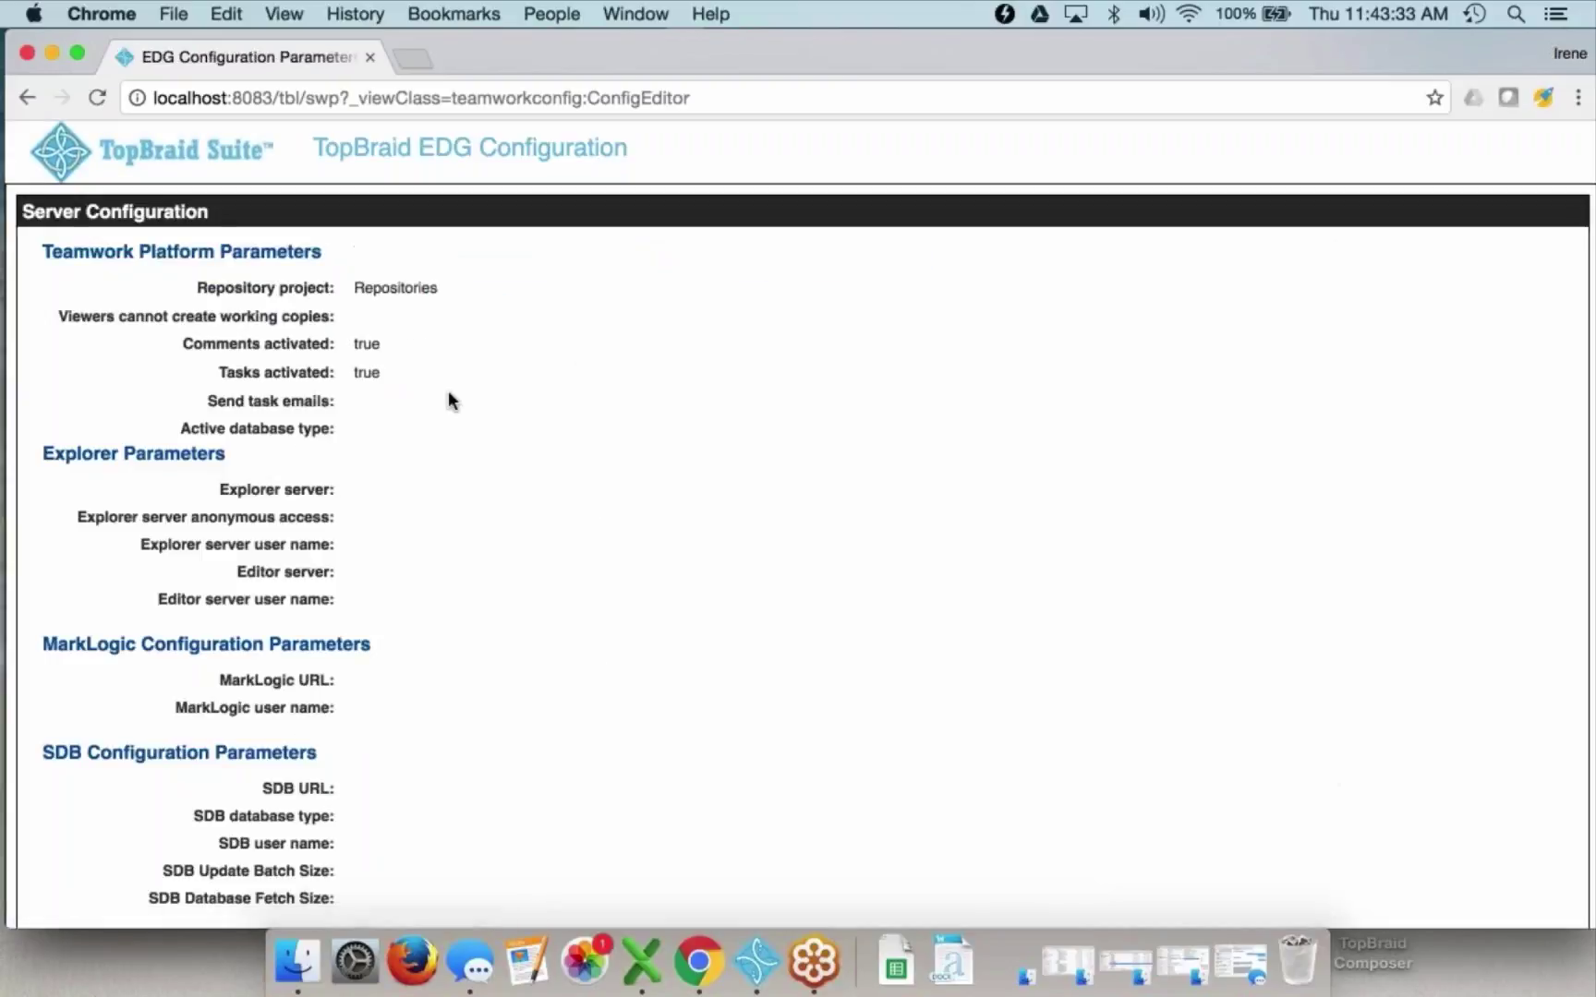
pyautogui.scroll(-15, 553, 406)
pyautogui.scroll(-1, 554, 406)
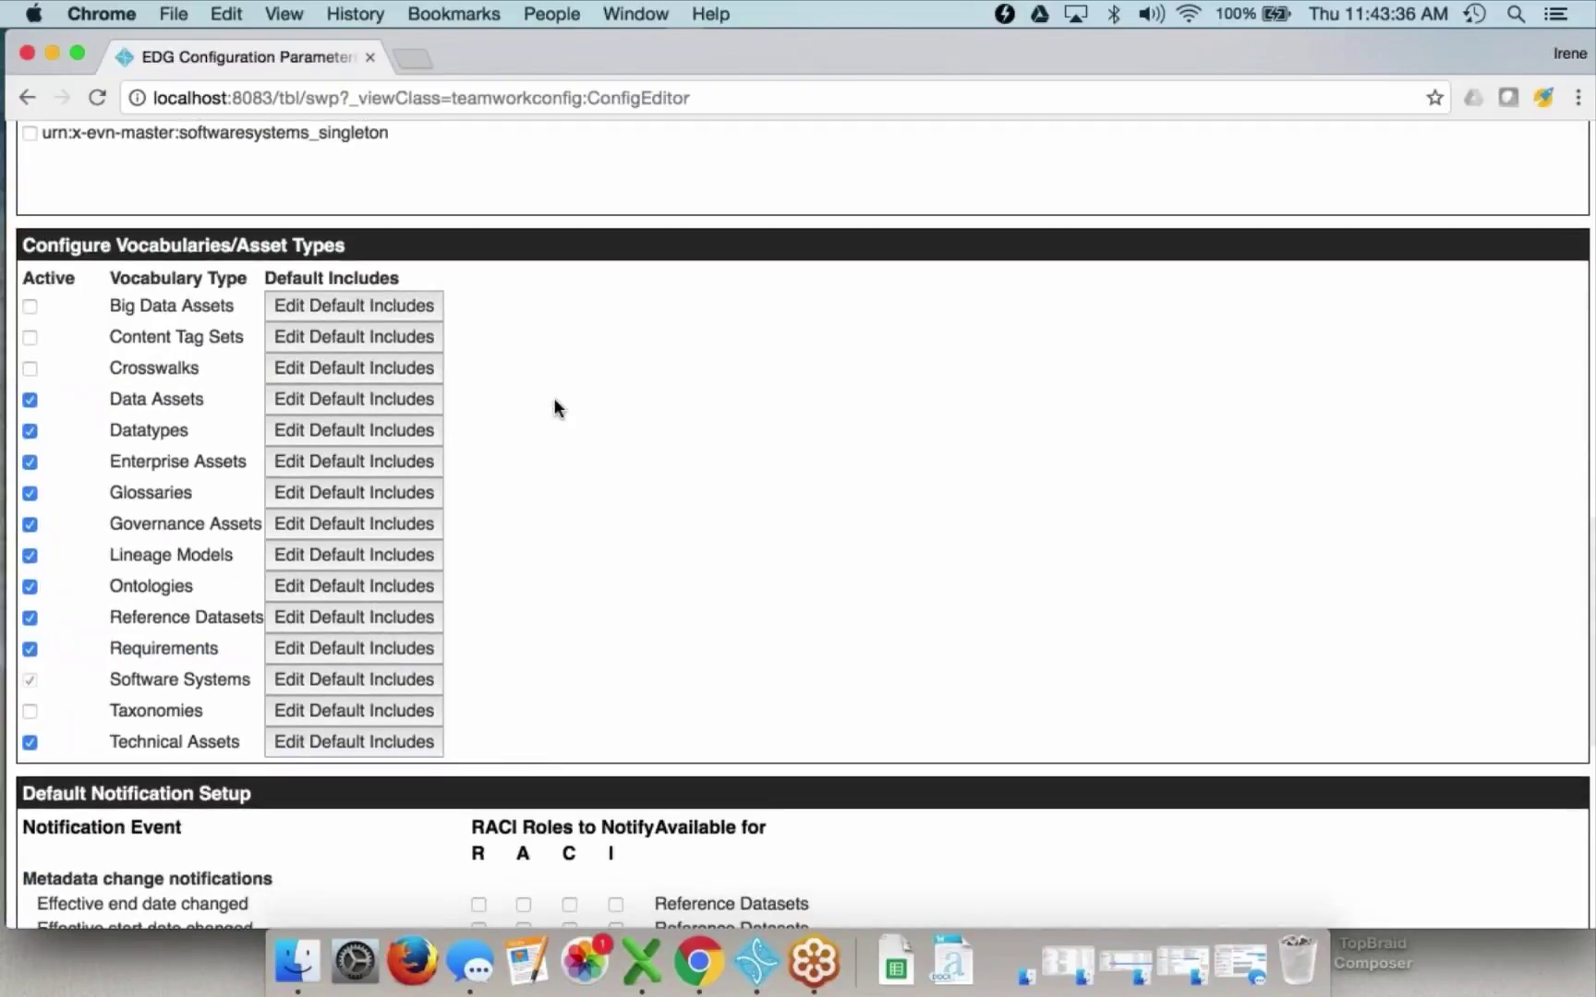
pyautogui.click(30, 556)
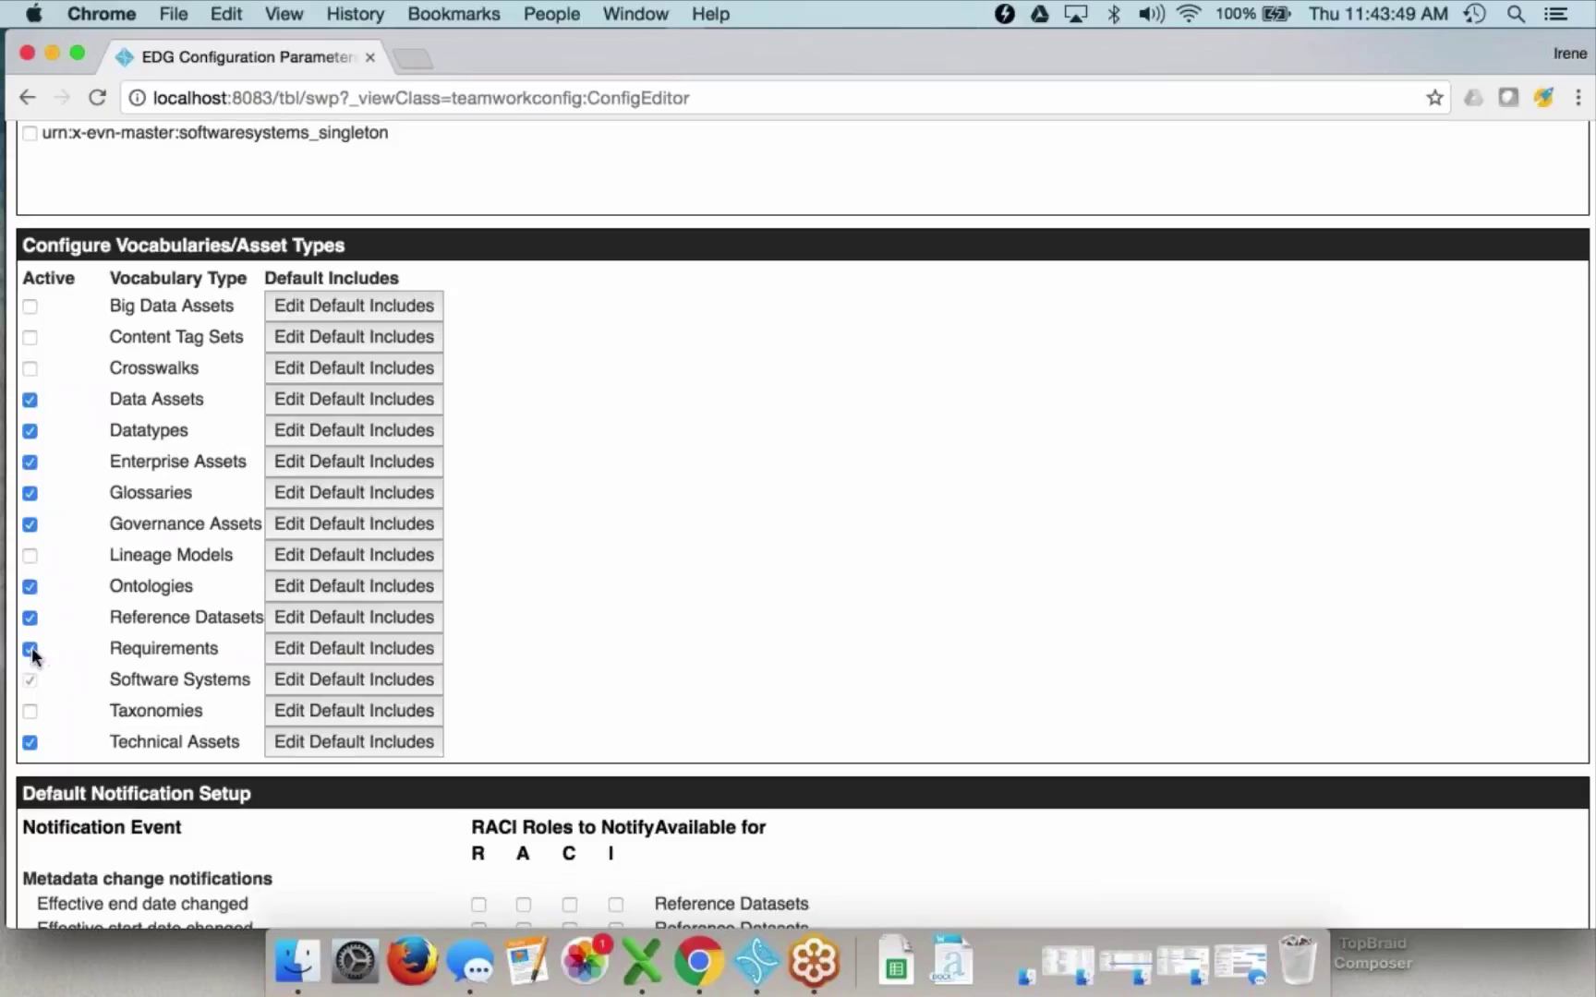
pyautogui.click(32, 652)
# - Return to the EDG home page and reload it to apply the changed asset types
pyautogui.click(28, 99)
pyautogui.click(27, 100)
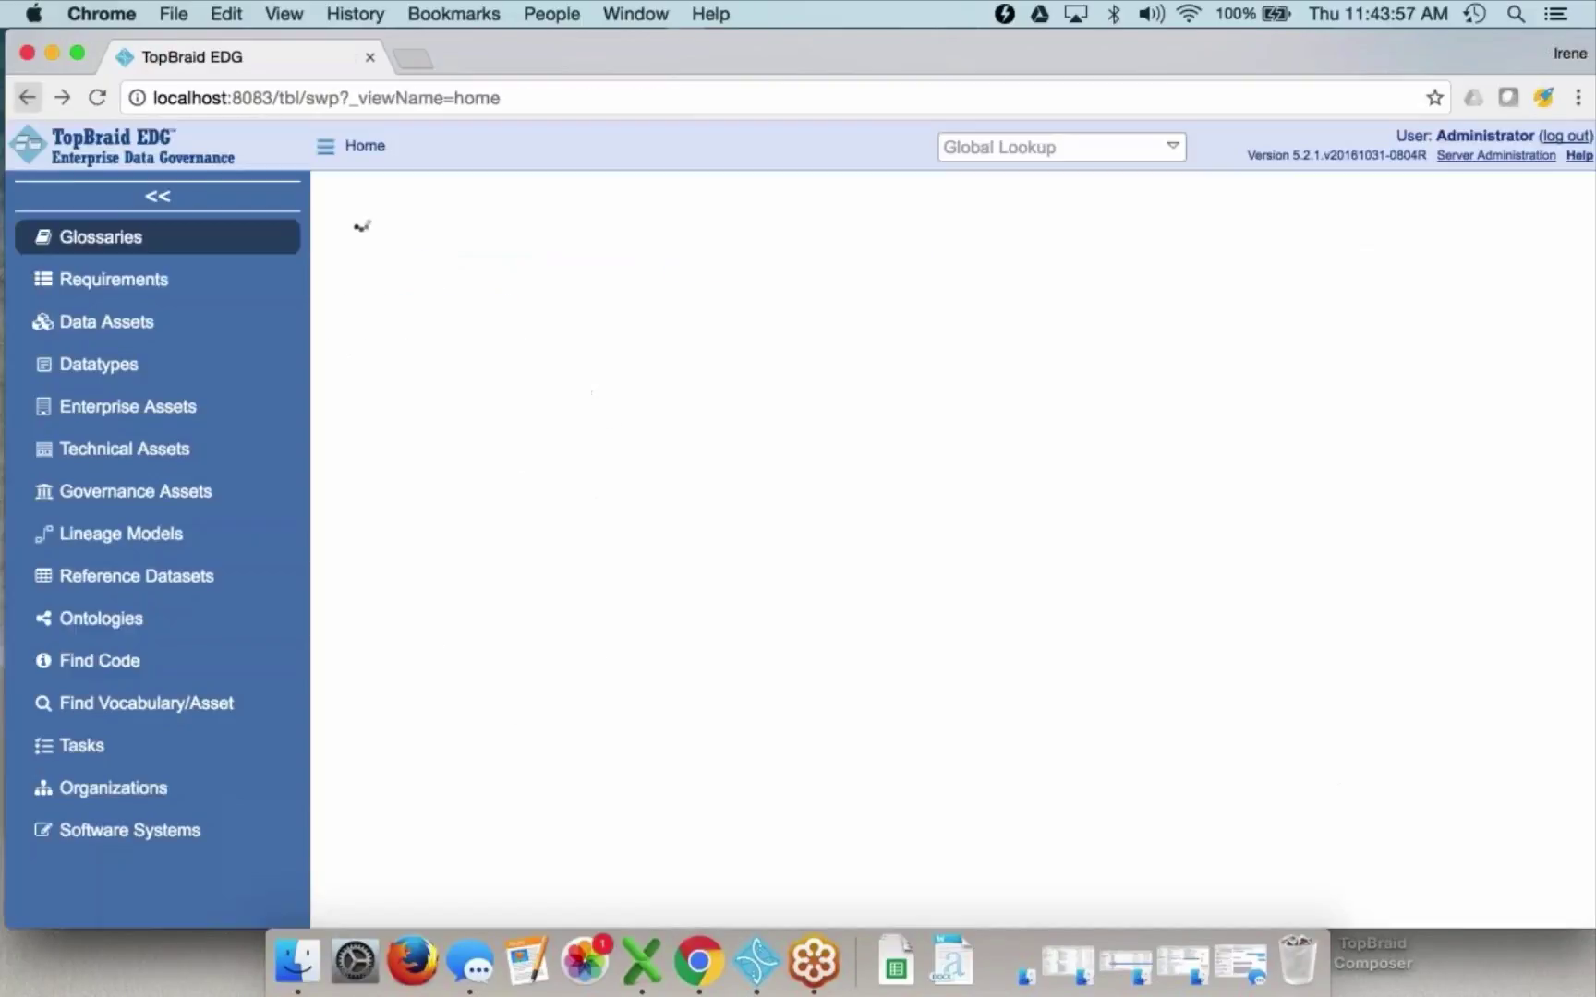
pyautogui.click(574, 105)
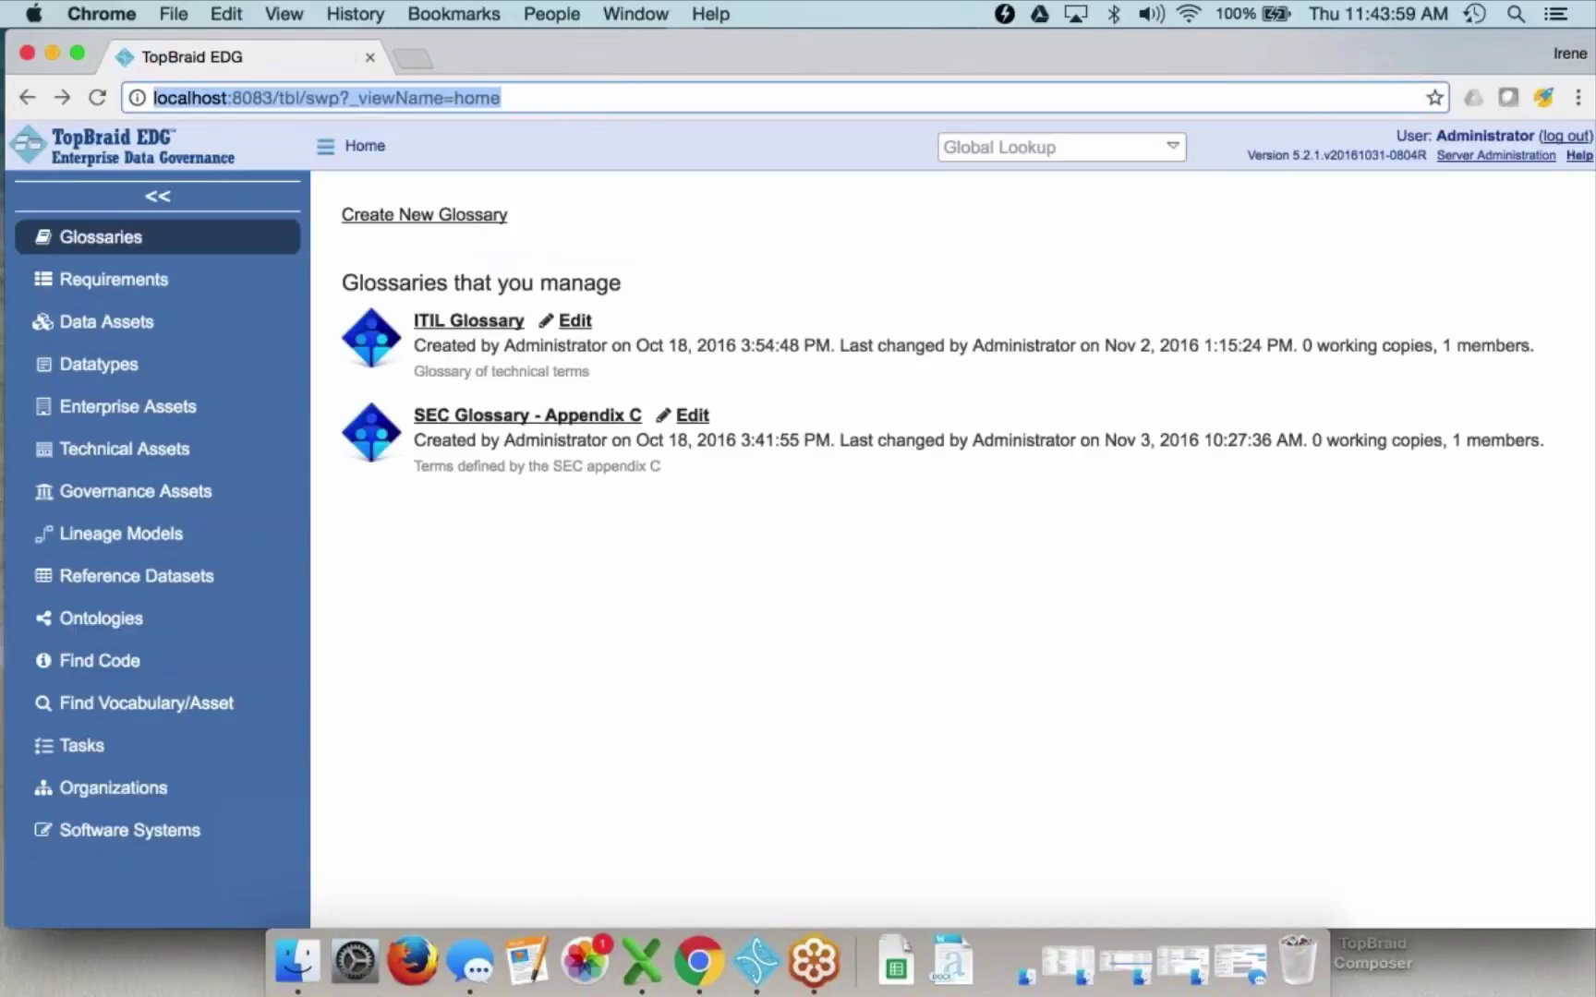
pyautogui.press('Return')
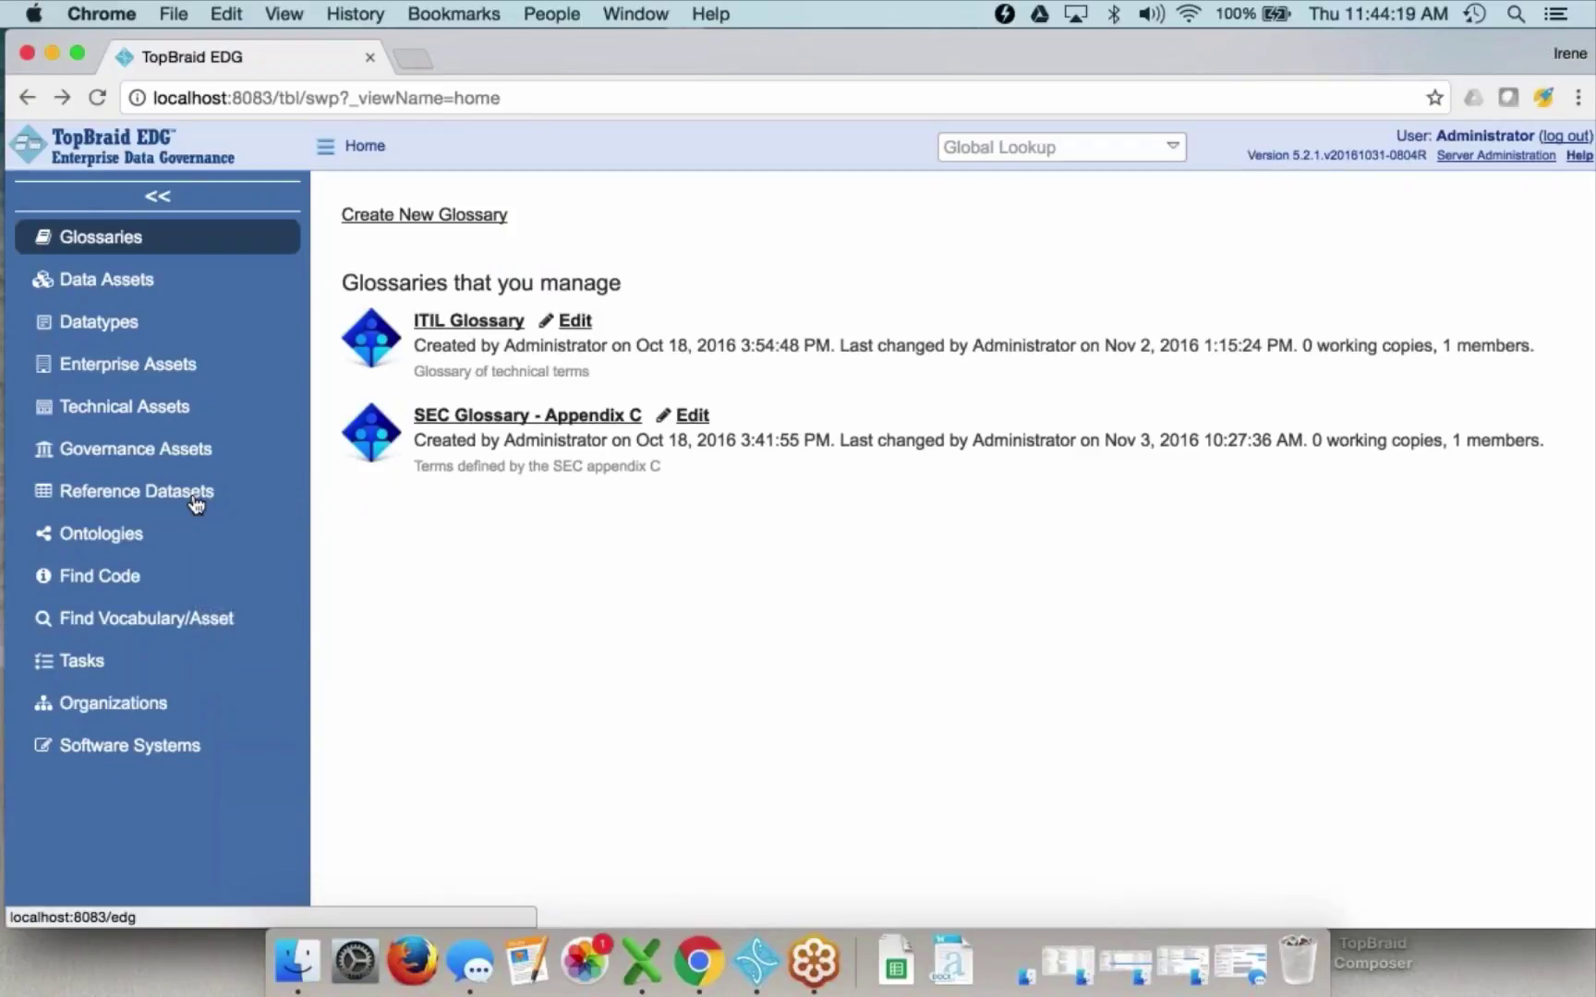
# - View the task list, and open the Product Sales Data asset model for editing
pyautogui.click(96, 667)
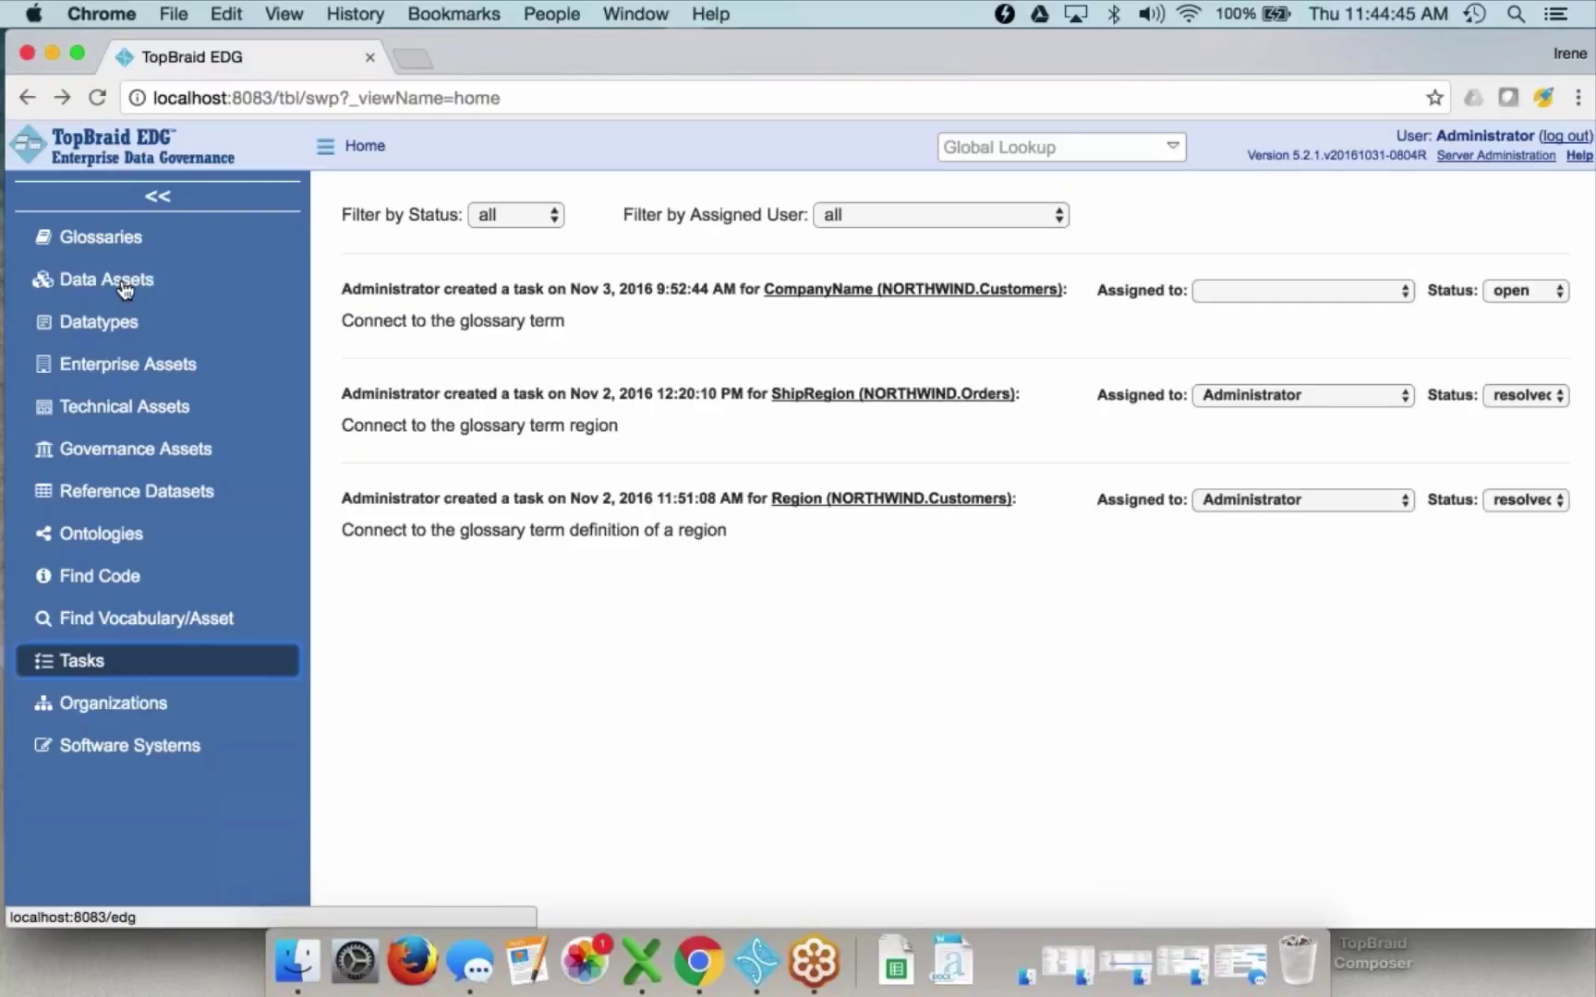
pyautogui.moveTo(125, 290)
pyautogui.click(124, 290)
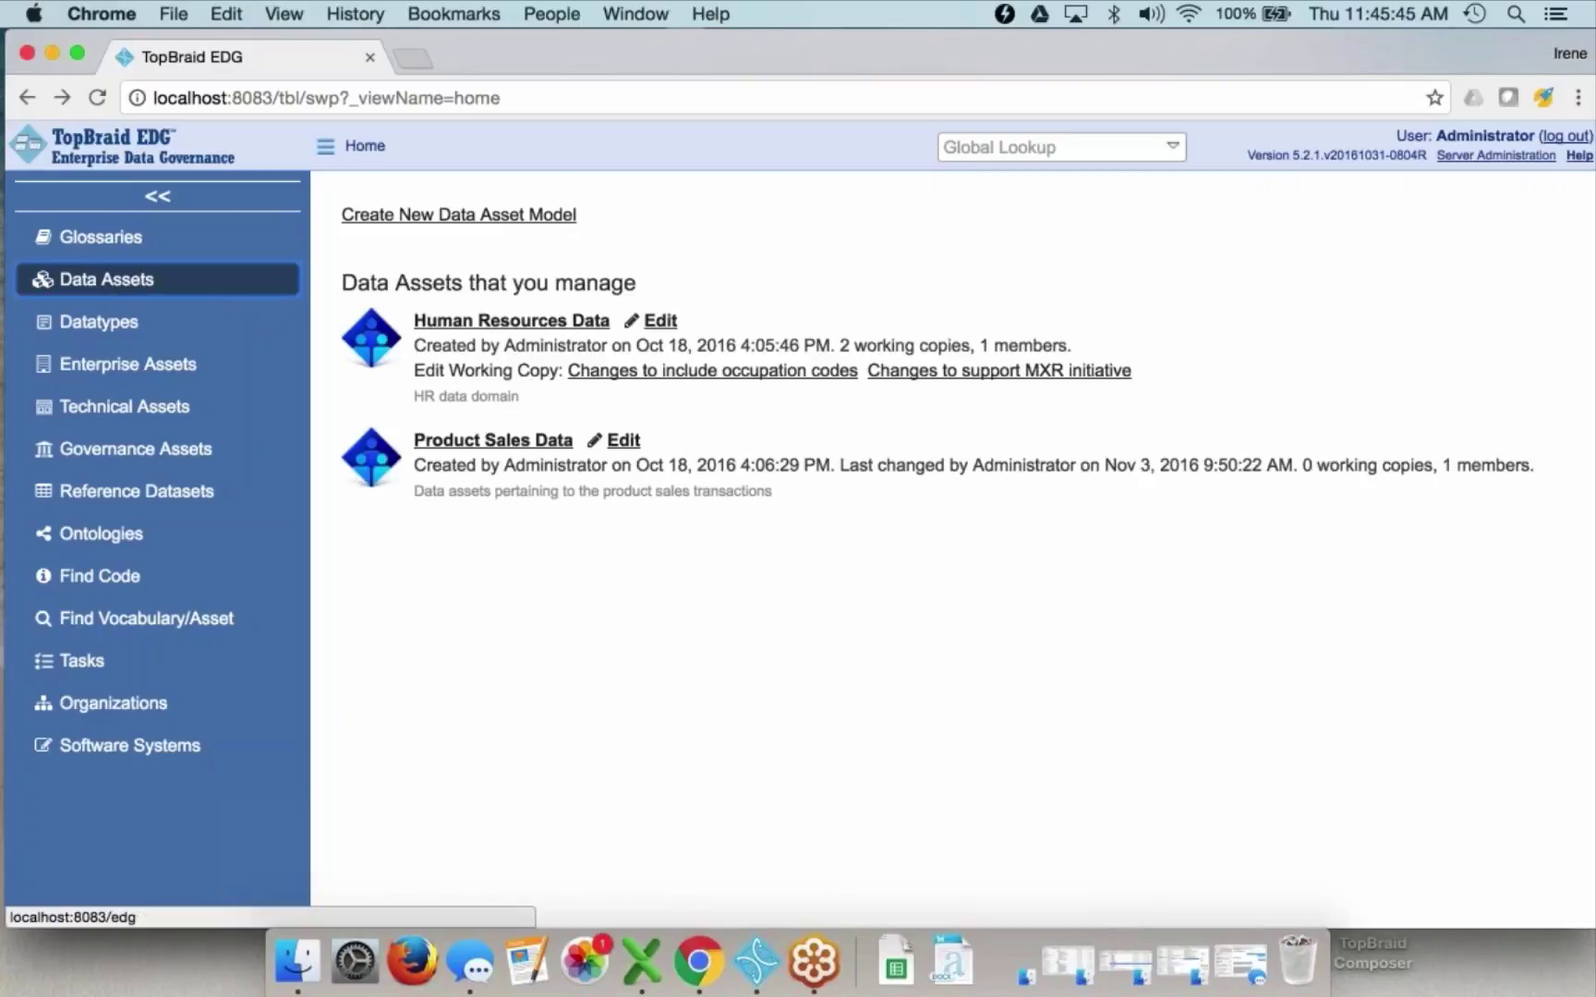
pyautogui.click(624, 444)
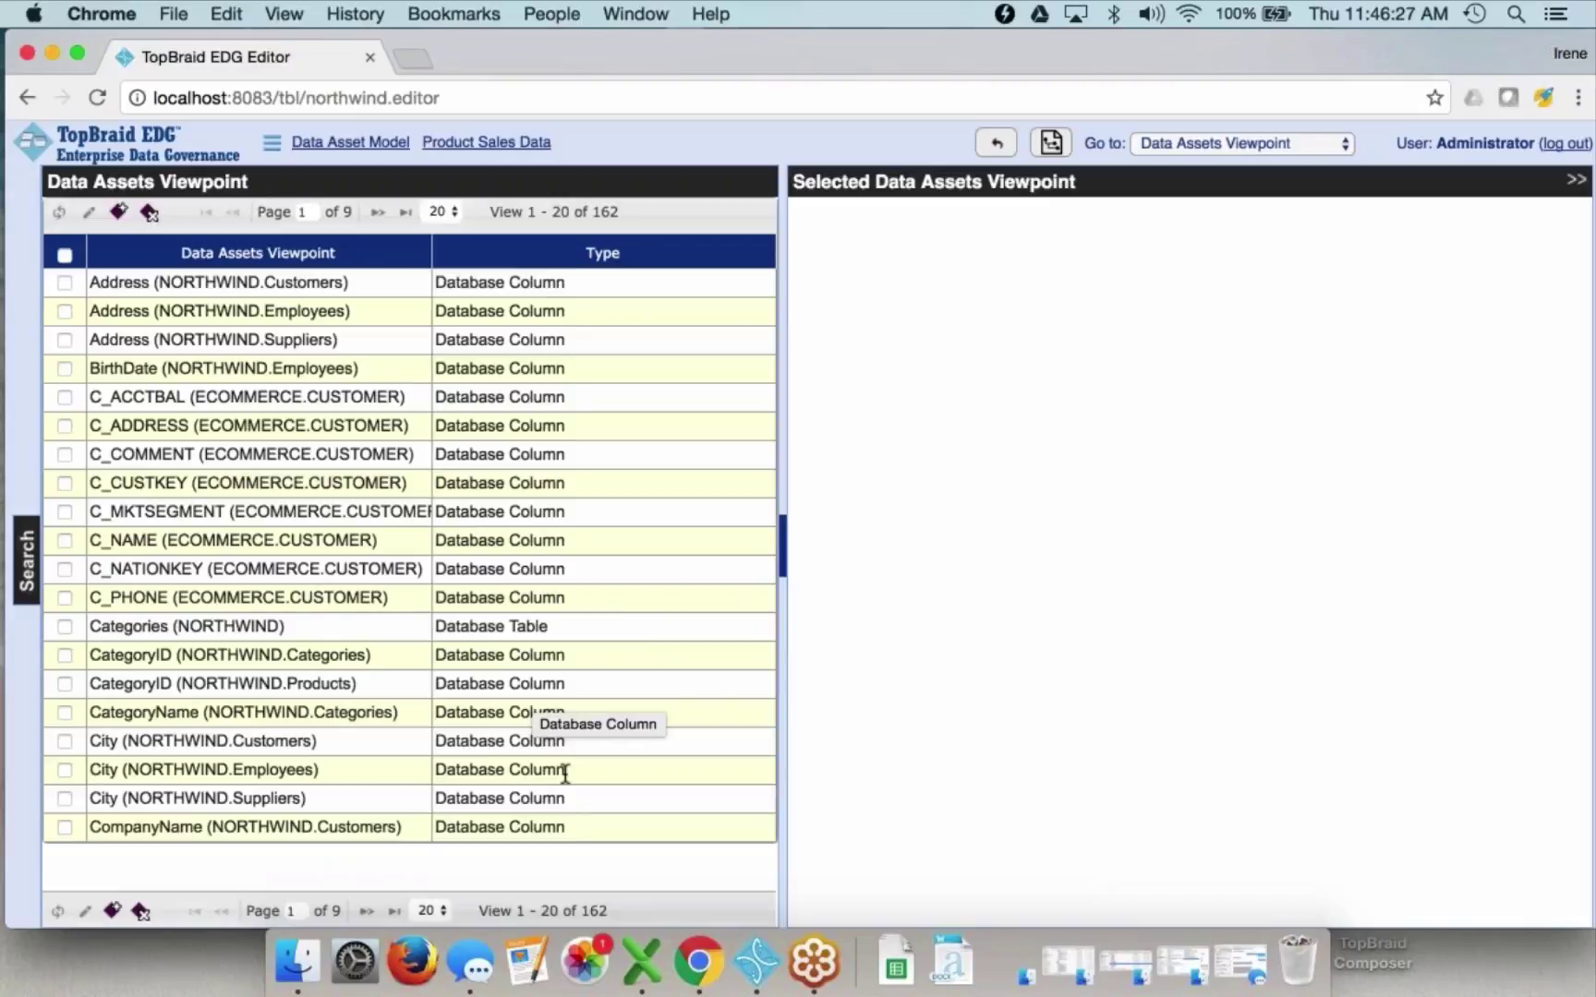
# - Switch the Product Sales Data listing from the Data Assets Viewpoint to the Database asset type
pyautogui.click(1340, 145)
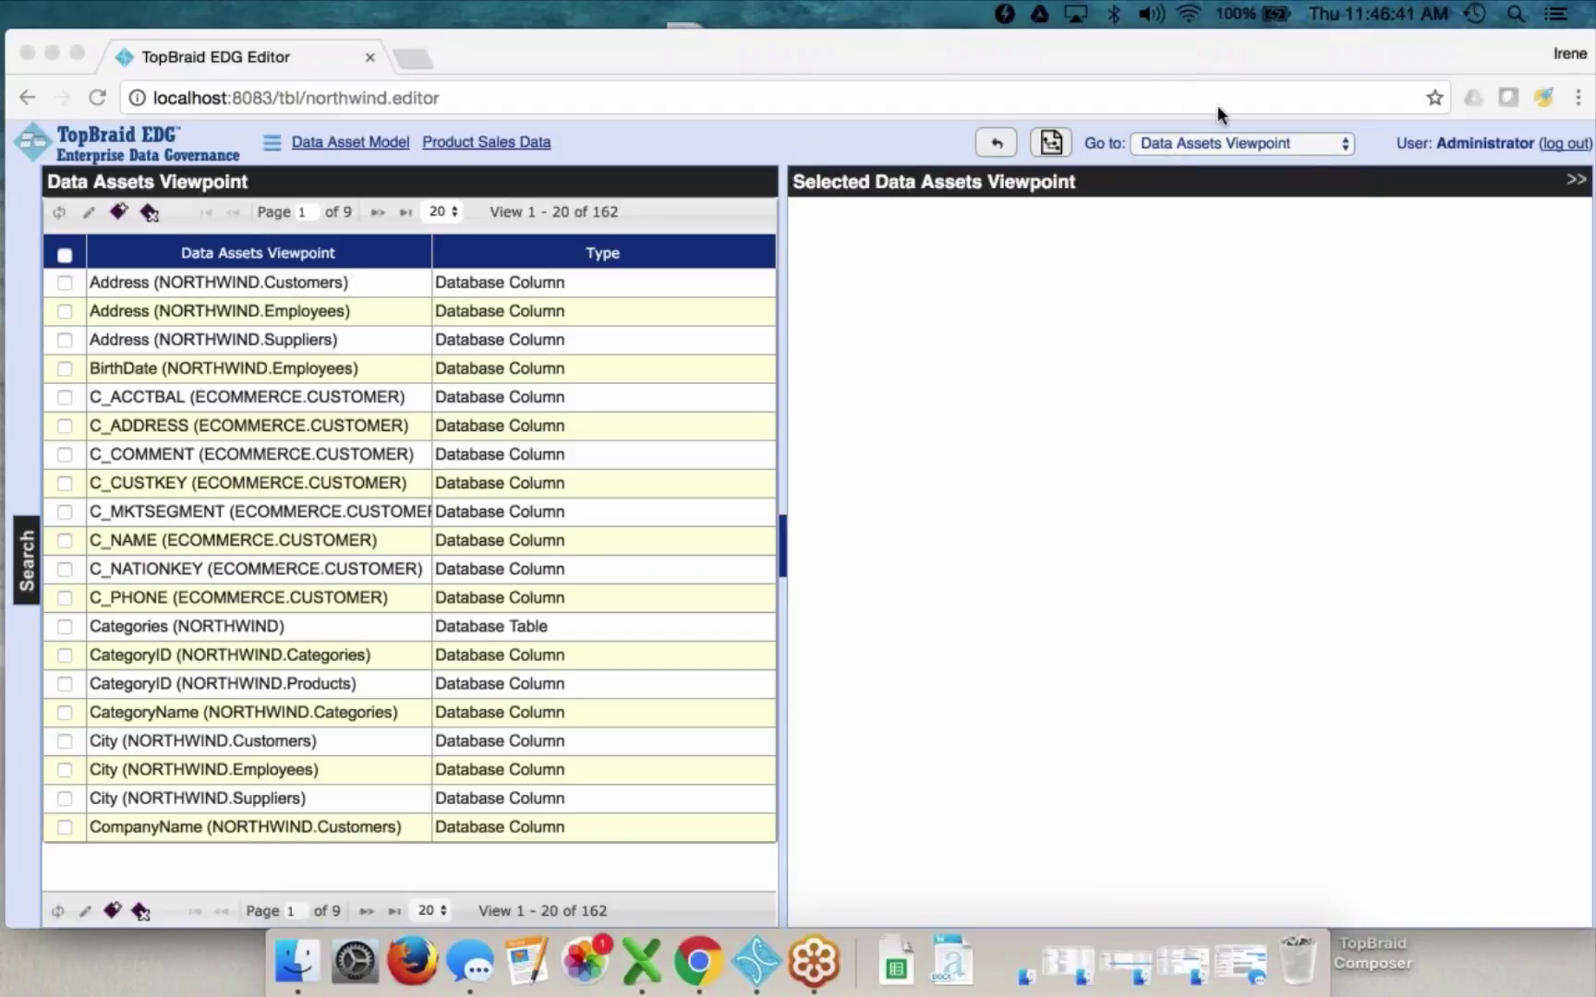
pyautogui.click(1321, 136)
pyautogui.click(1322, 137)
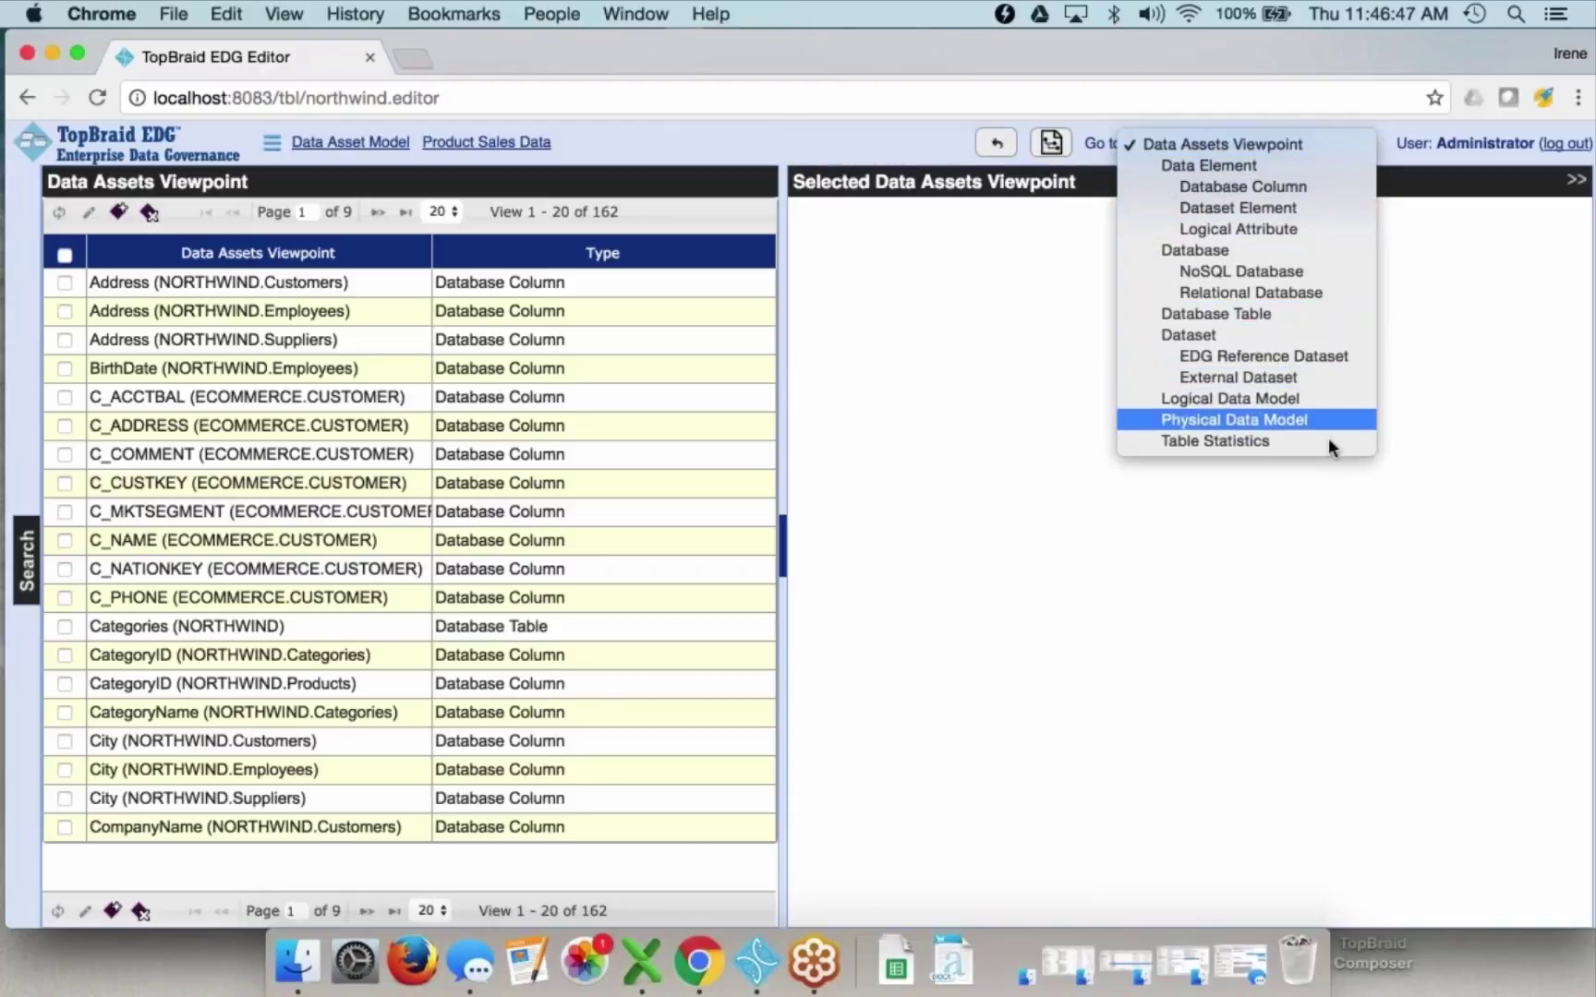
pyautogui.click(1330, 494)
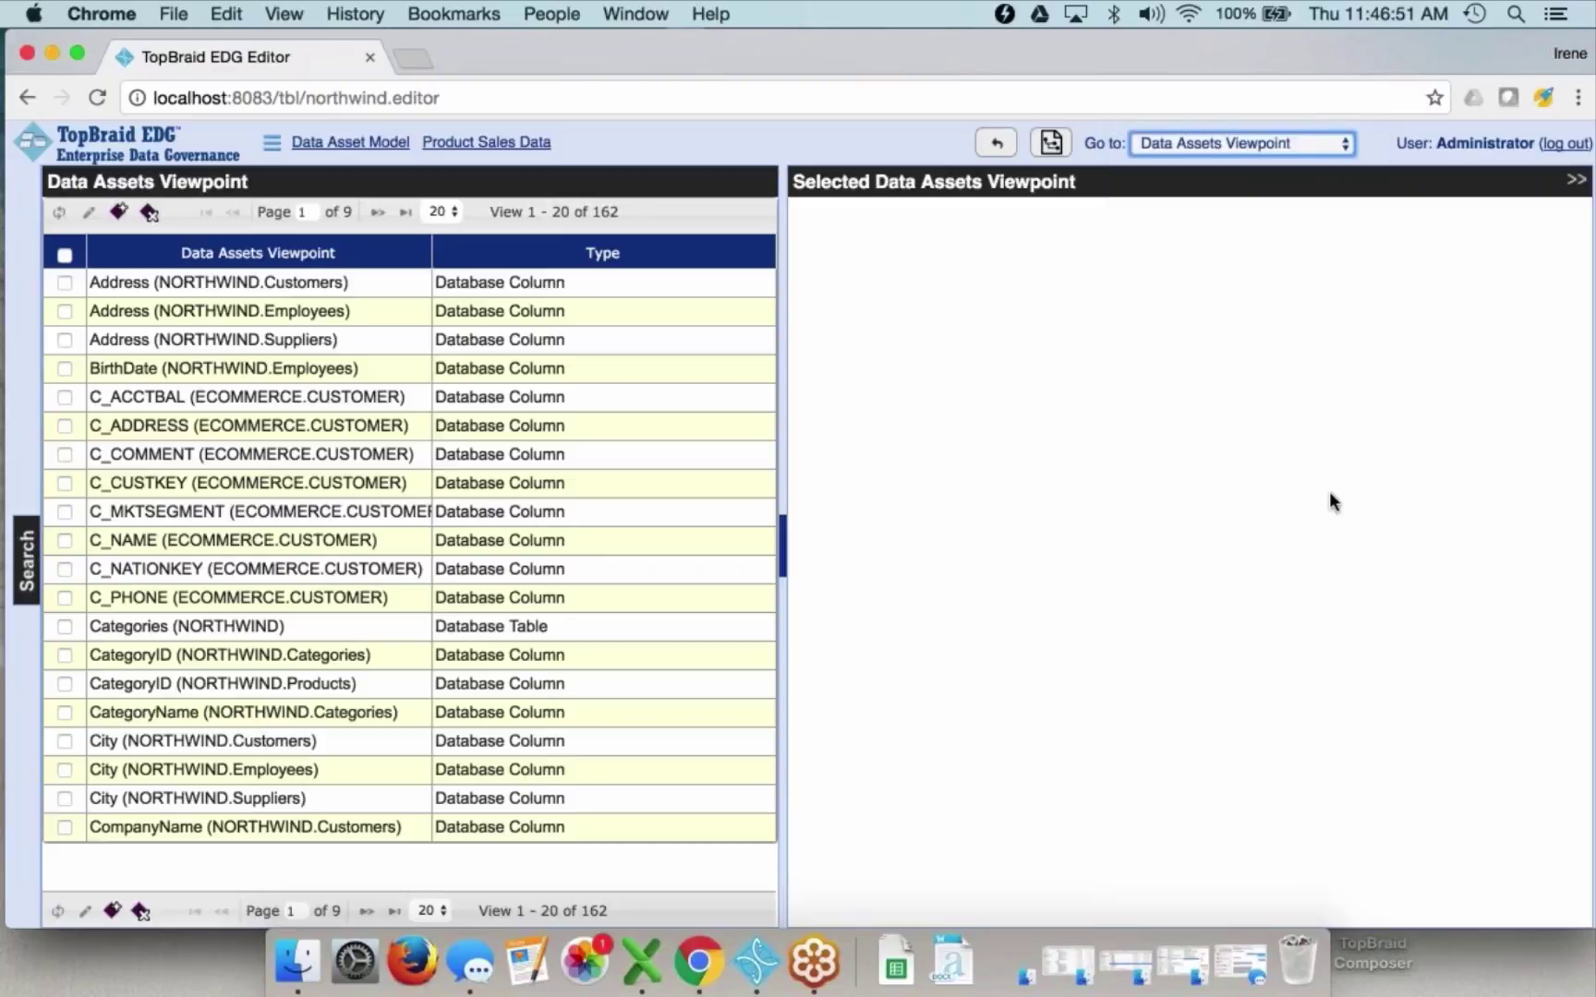
pyautogui.click(1329, 146)
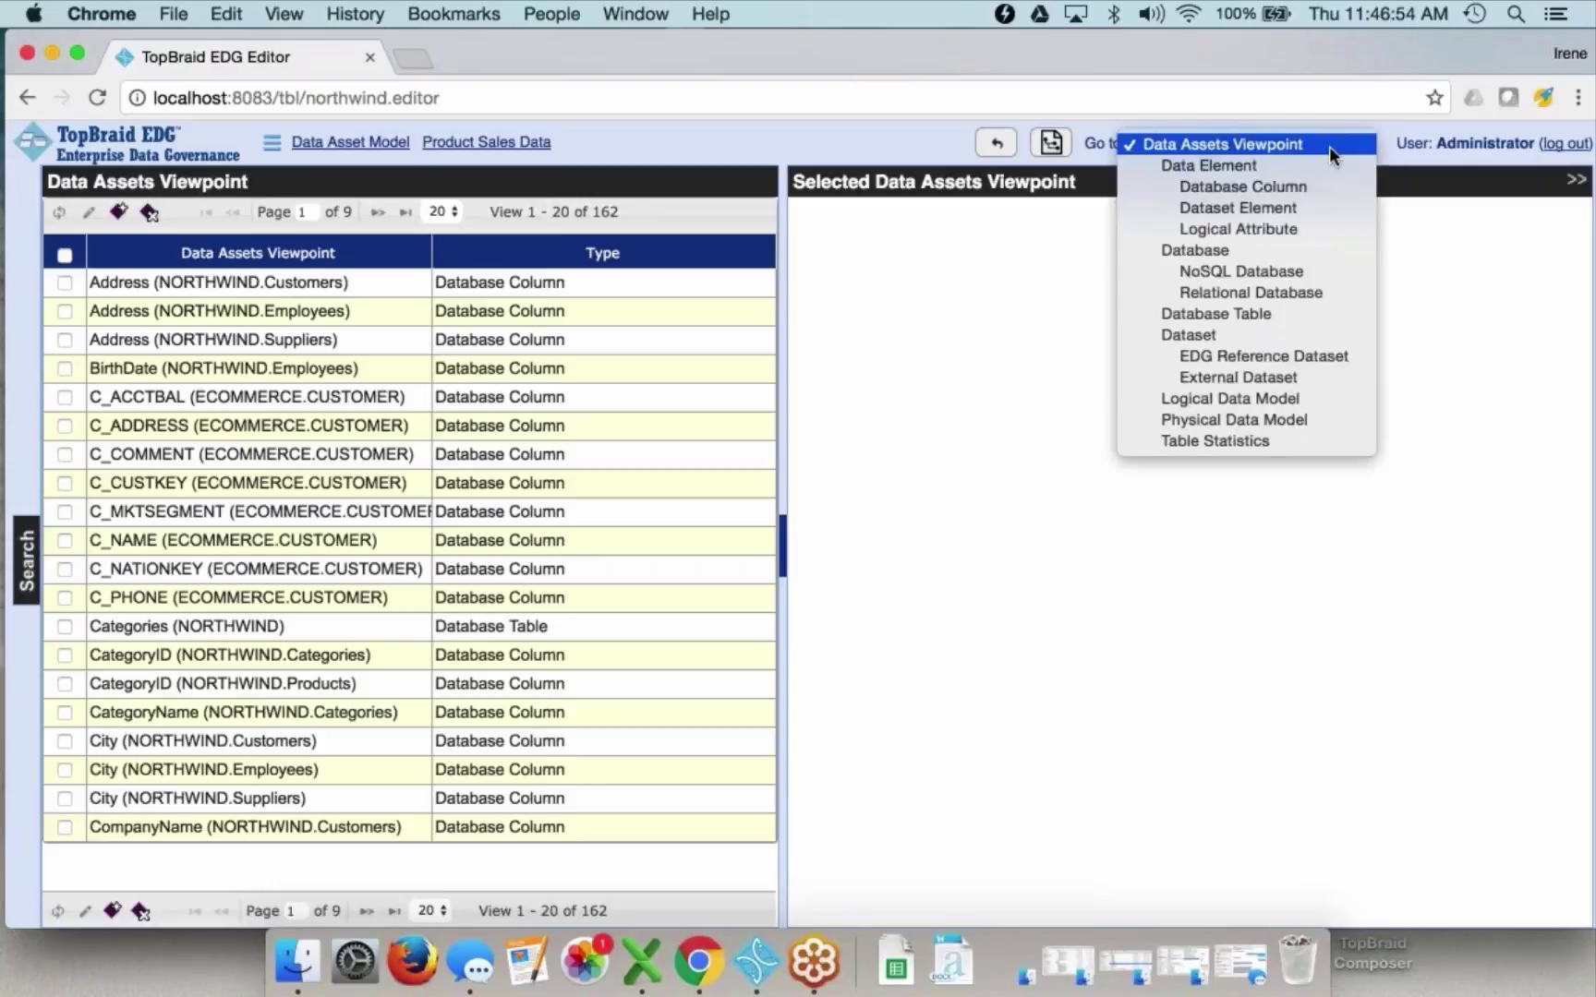
pyautogui.click(1310, 258)
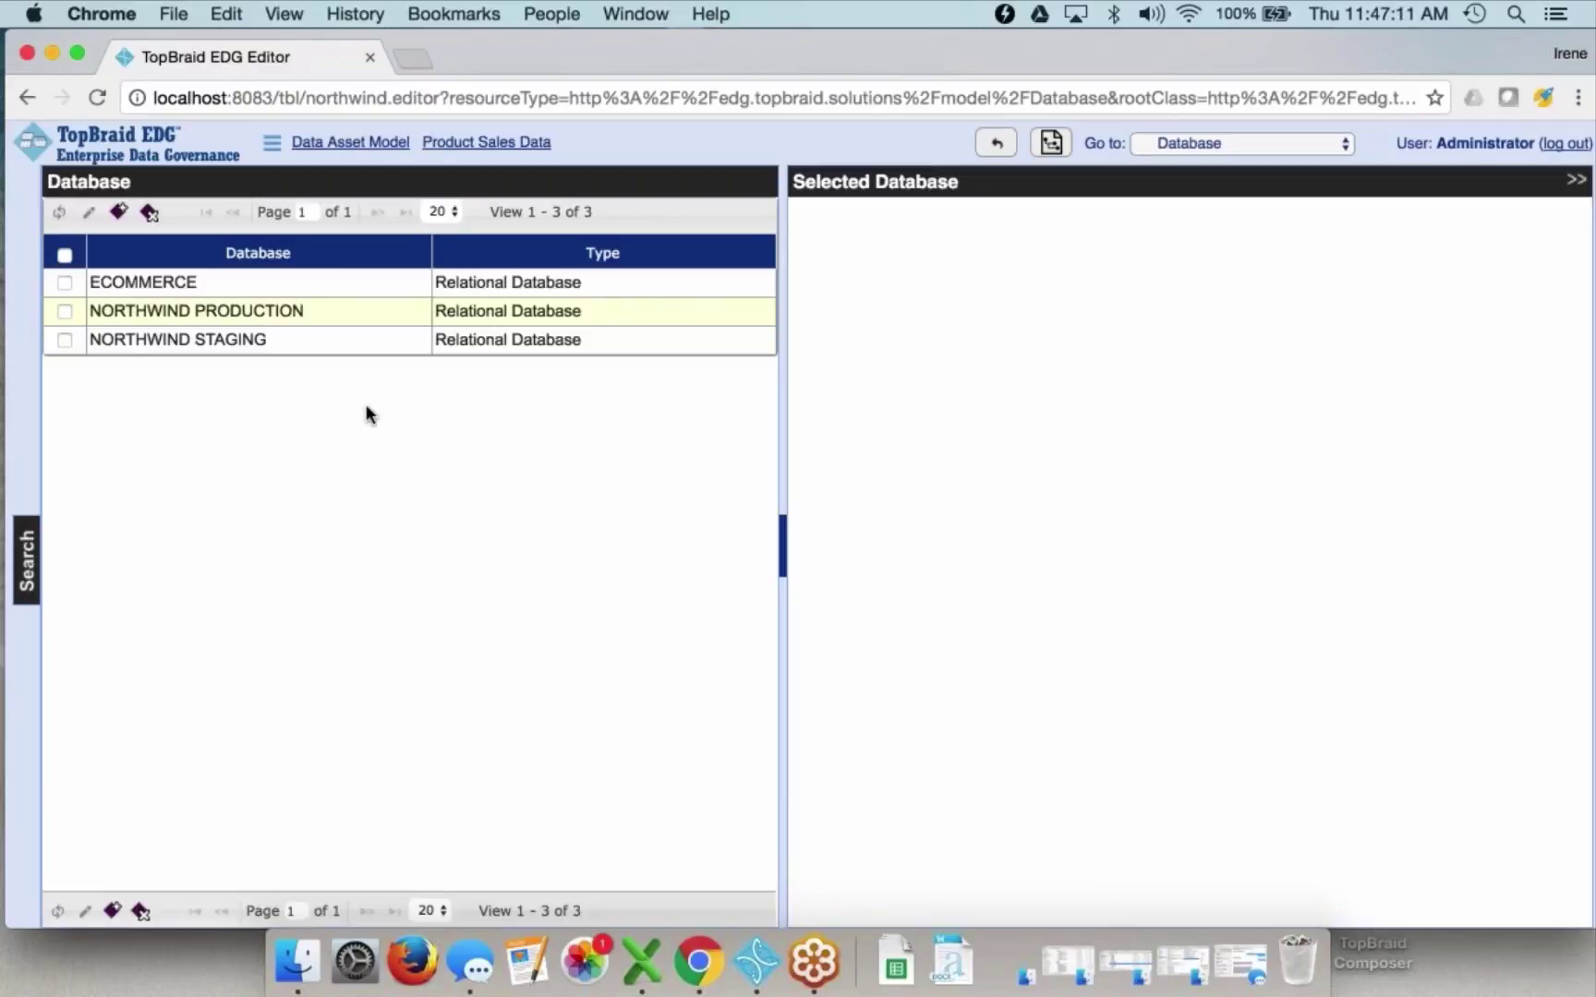
# - Drill down from NORTHWIND PRODUCTION through its physical data model and the Orders table to the ShipCountry column
pyautogui.click(248, 311)
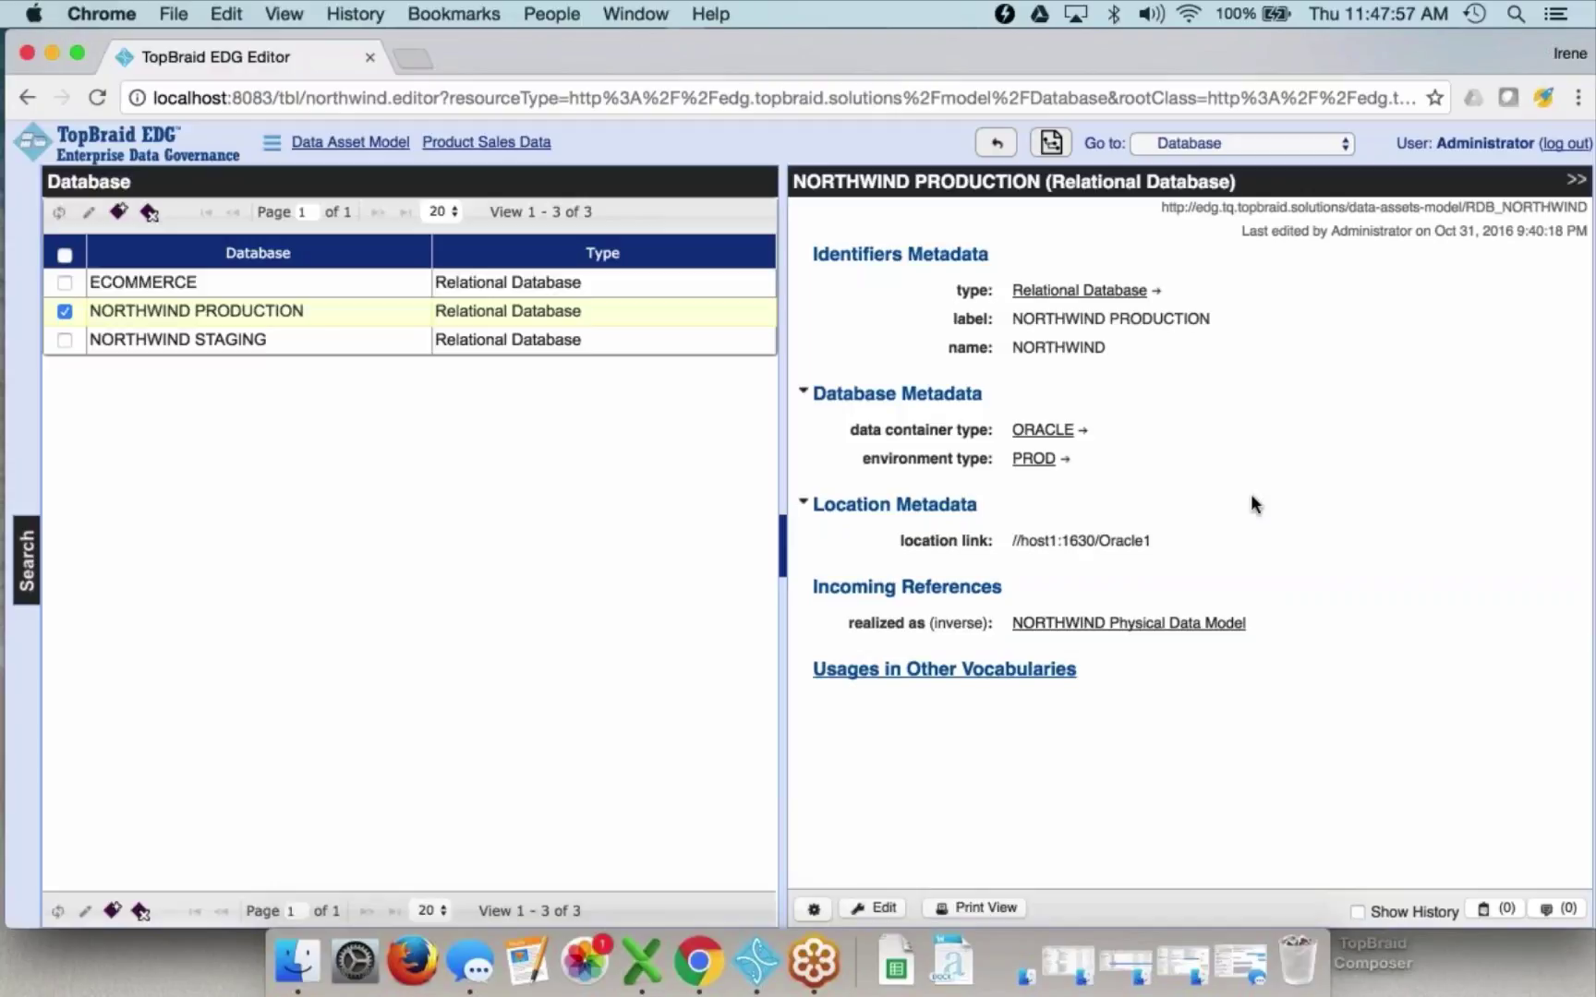
pyautogui.click(1169, 628)
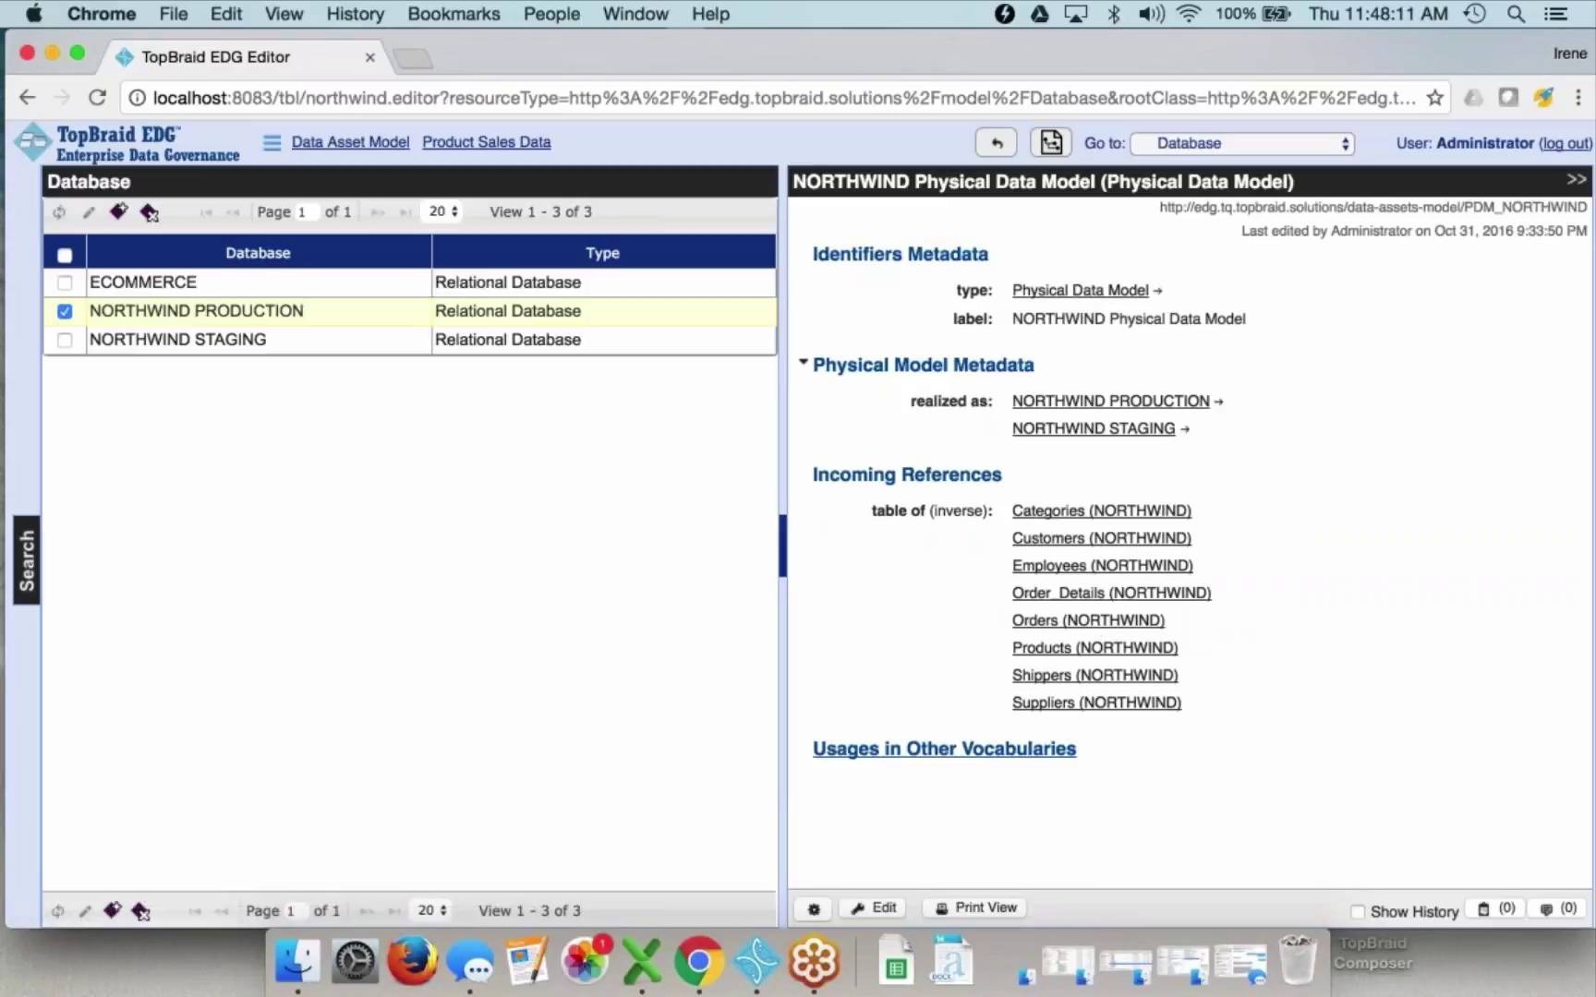
pyautogui.click(1095, 621)
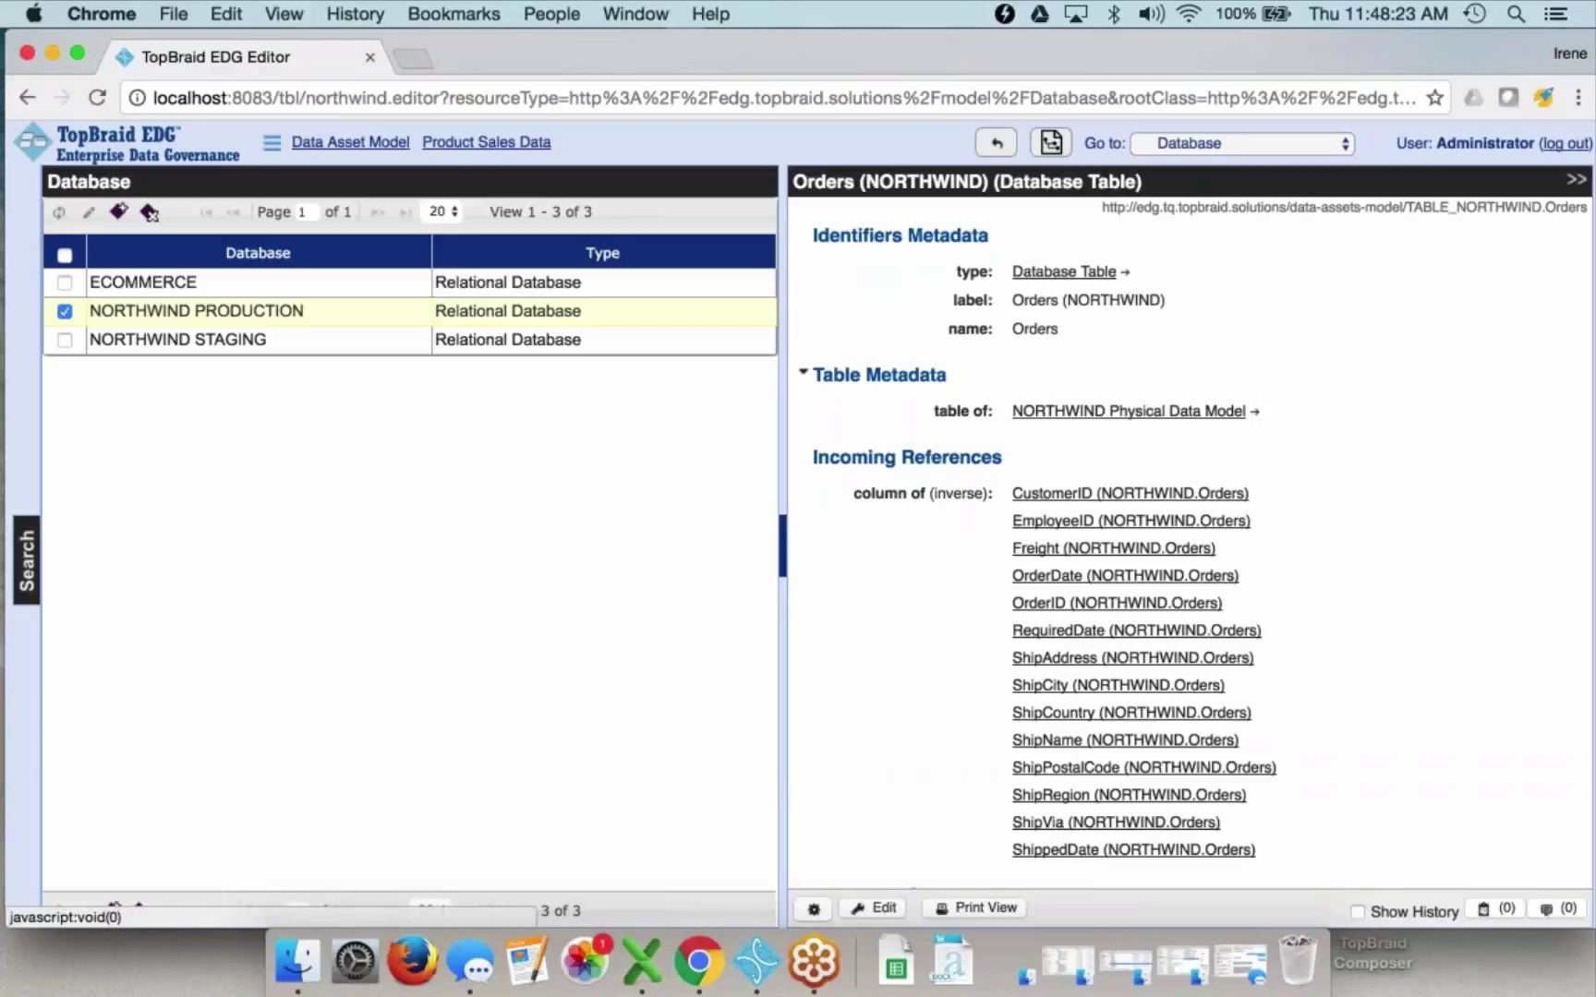
pyautogui.click(1131, 712)
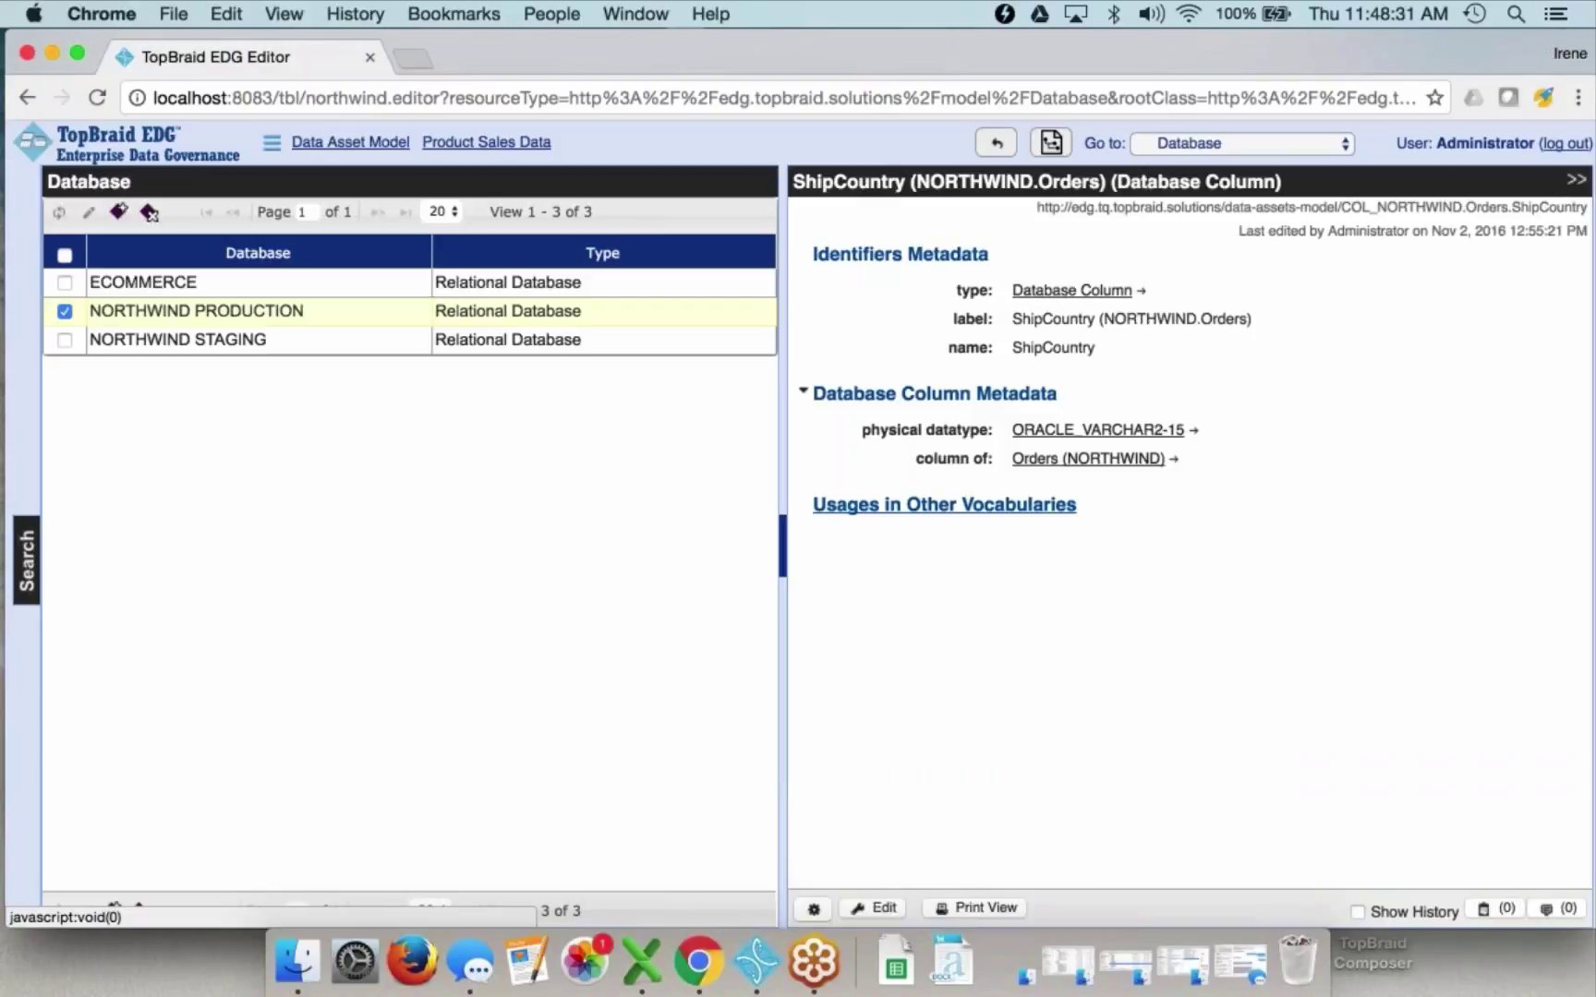
# - Display the NeighborGram for the ShipCountry column and expand the Orders (NORTHWIND) node
pyautogui.click(813, 914)
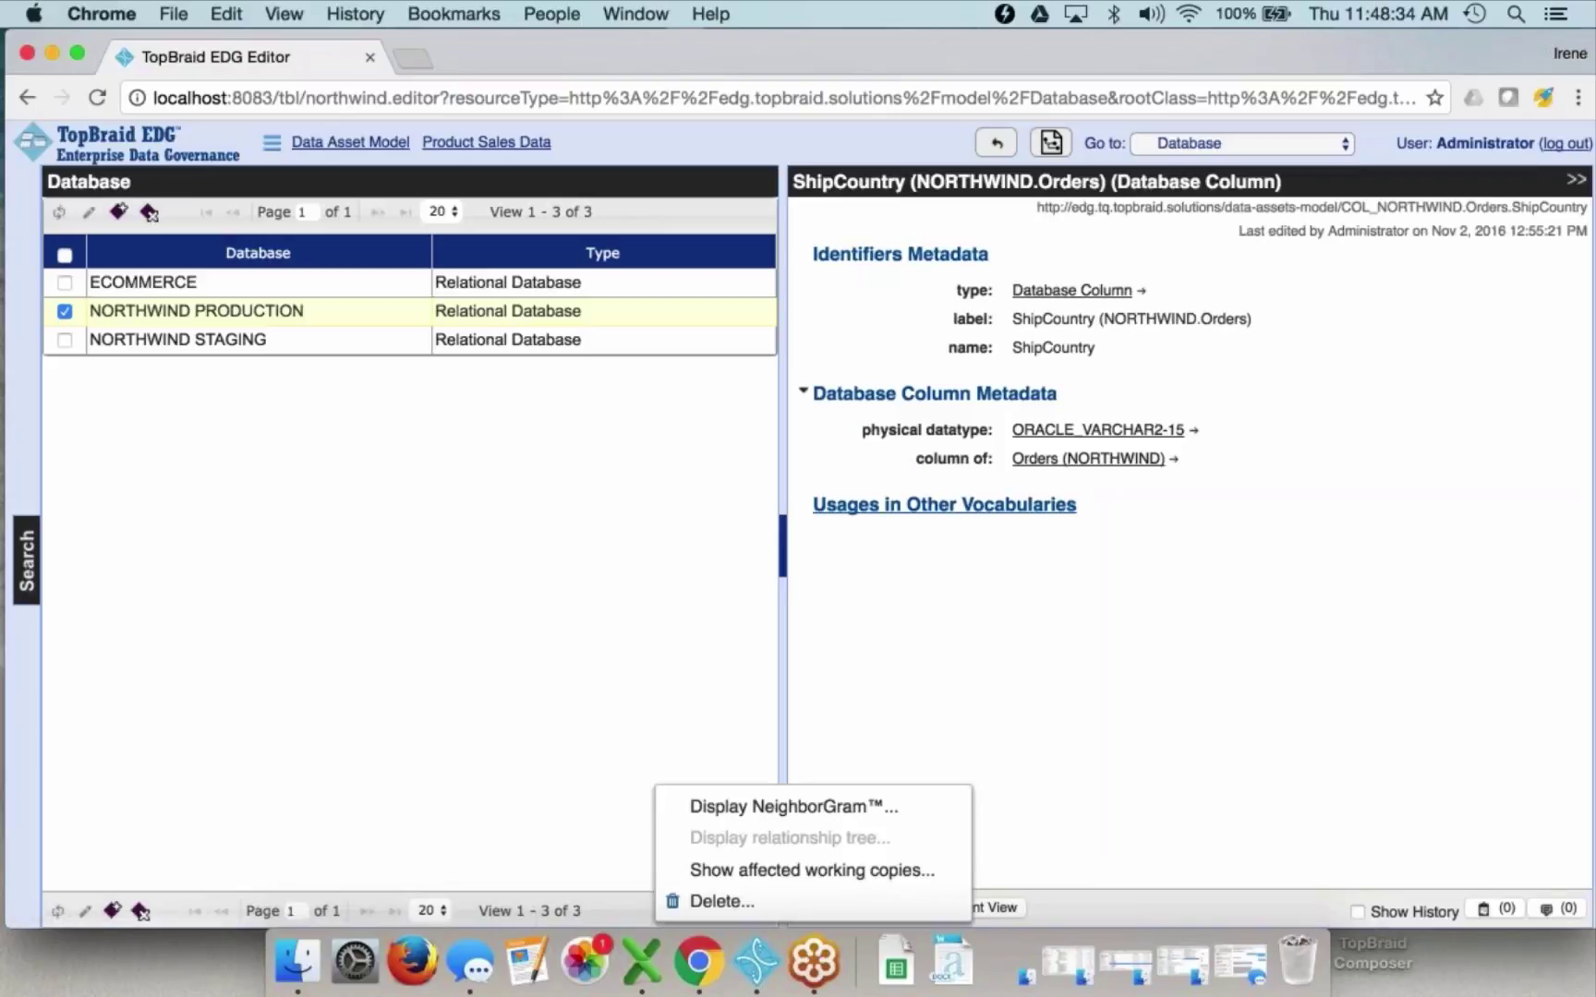
pyautogui.click(795, 805)
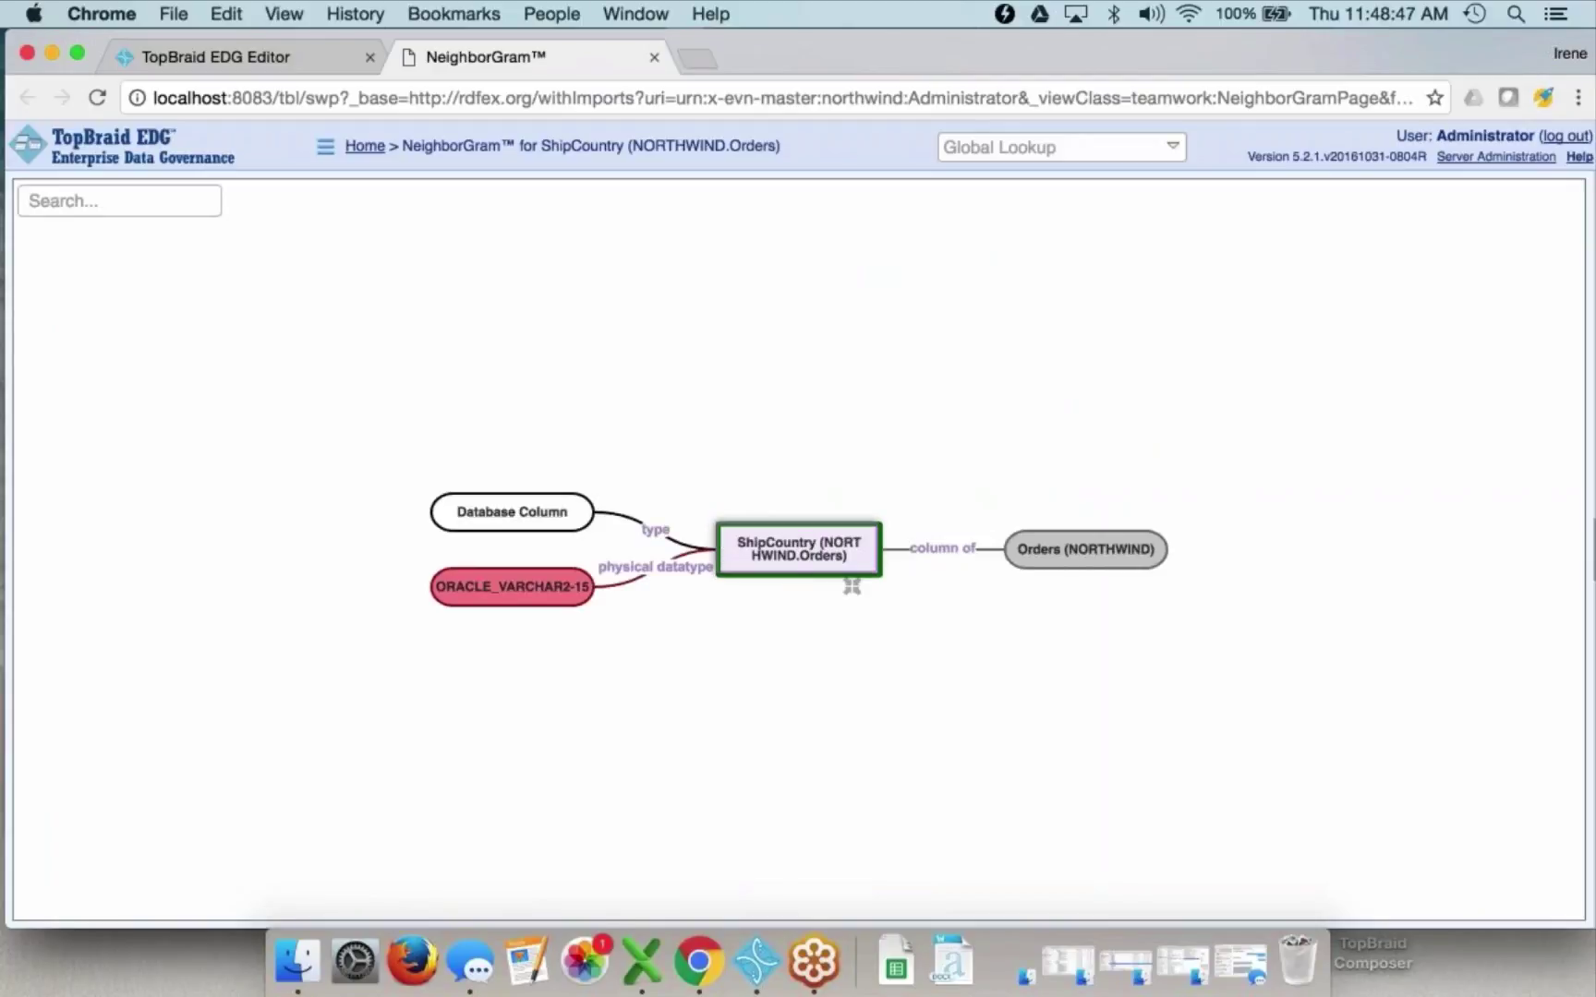
pyautogui.click(1142, 552)
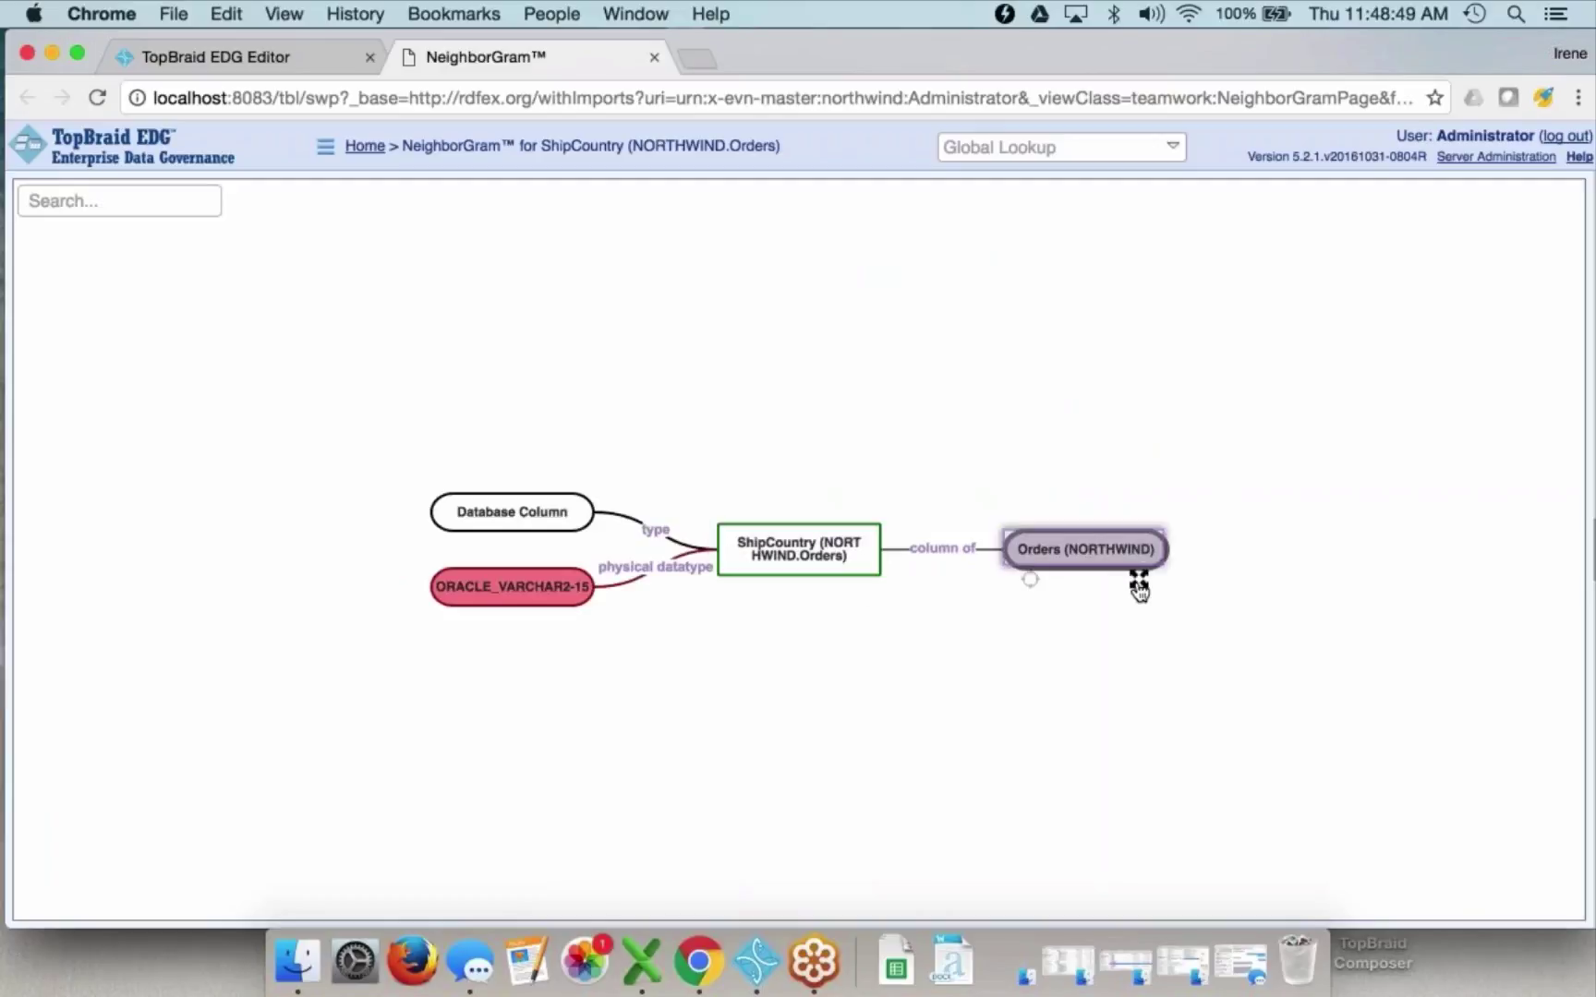
pyautogui.click(1139, 584)
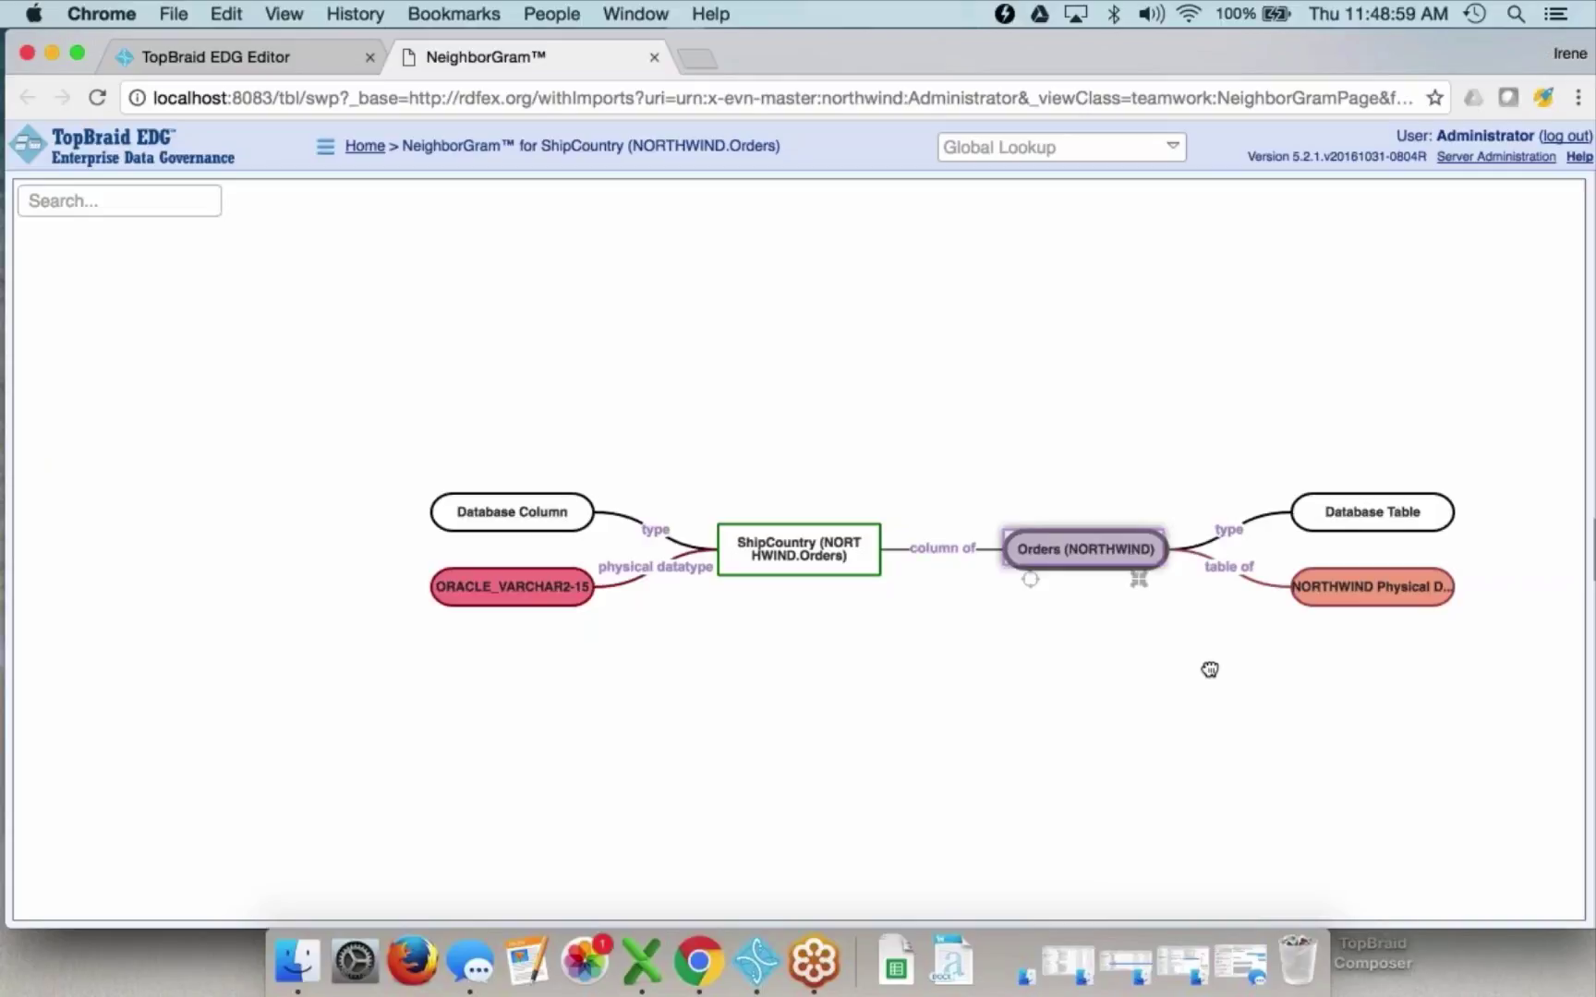
# - Expand the Database Column node in the diagram and page through its related classes to the last set
pyautogui.click(568, 594)
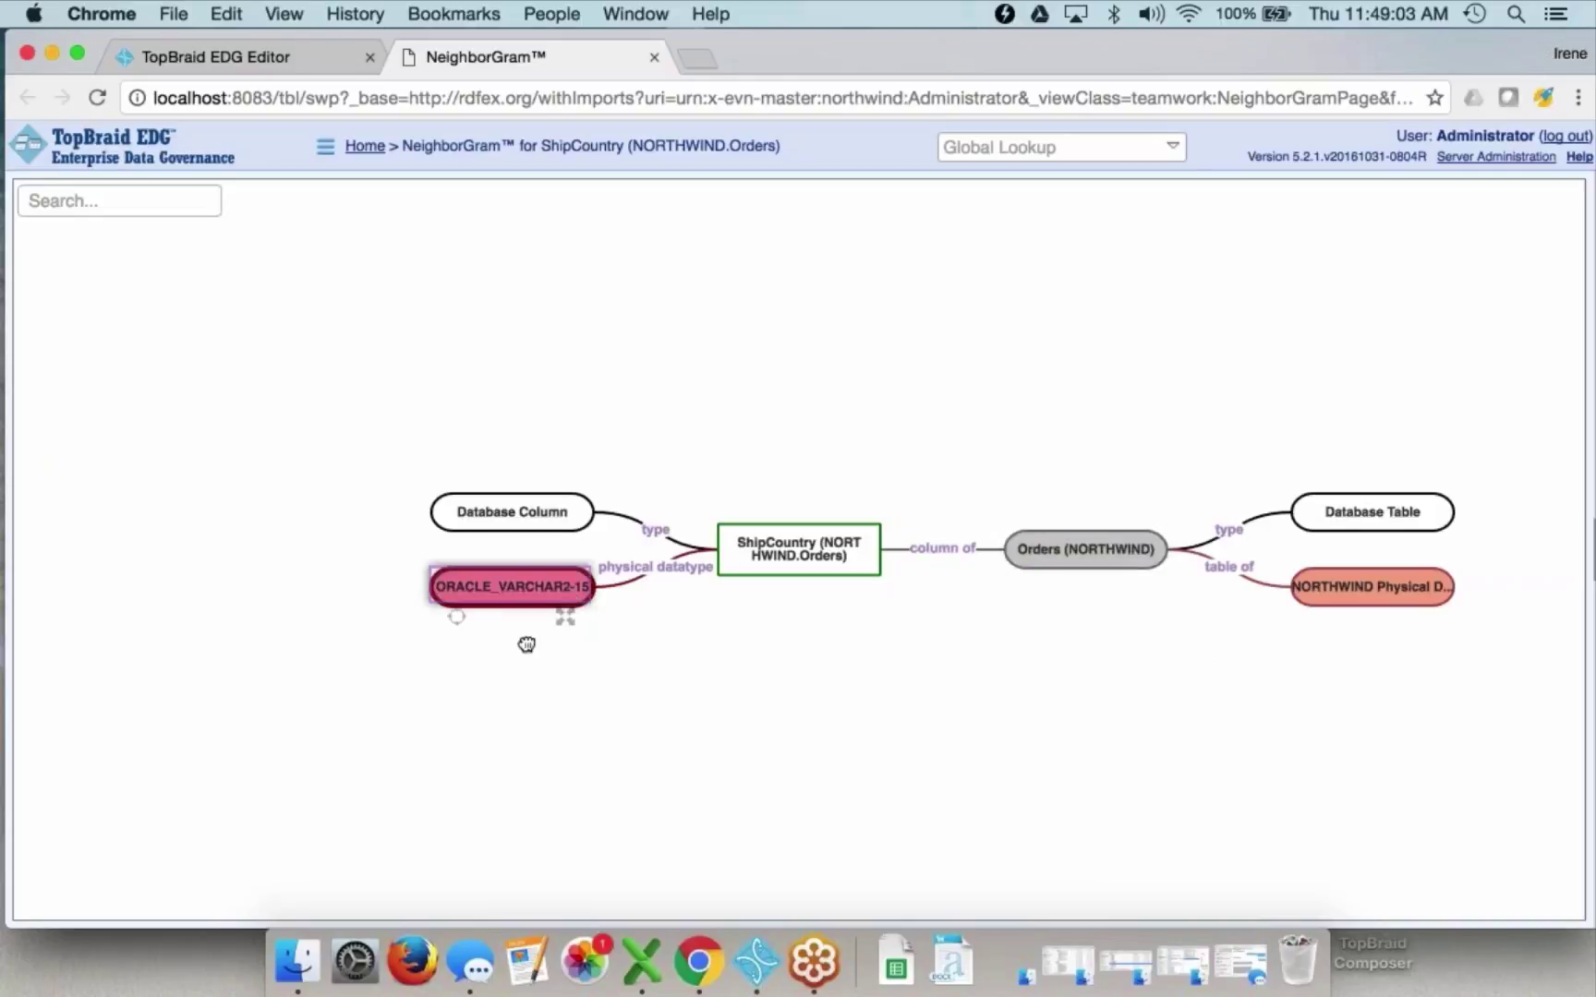
pyautogui.click(556, 504)
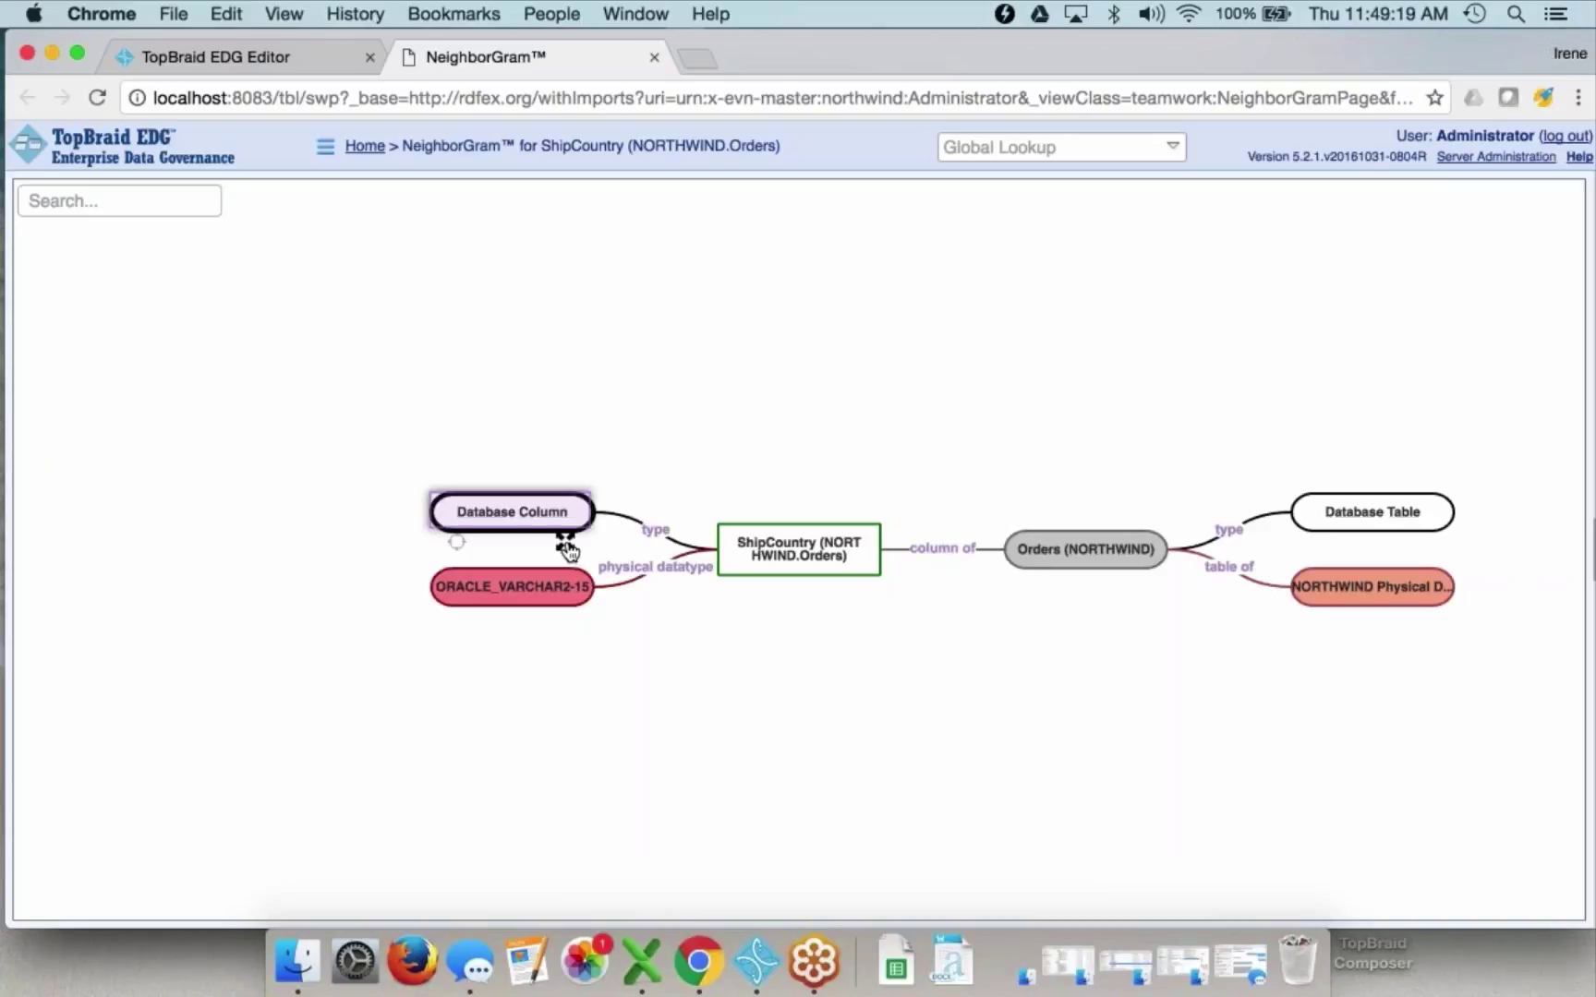
pyautogui.click(566, 546)
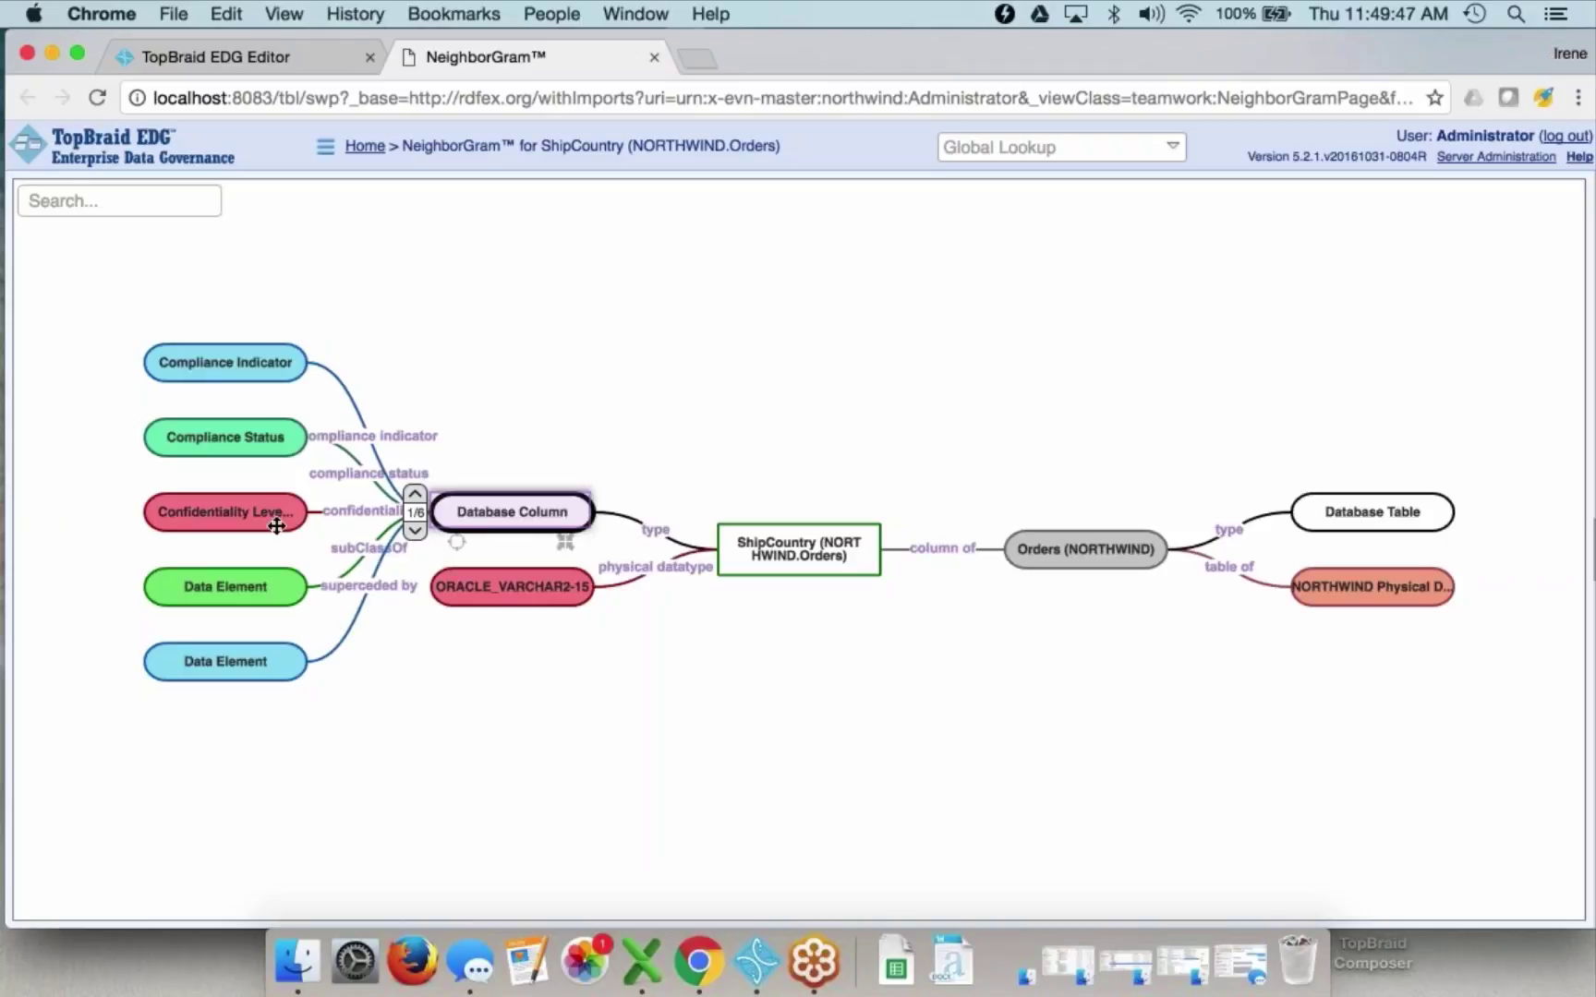
pyautogui.click(415, 532)
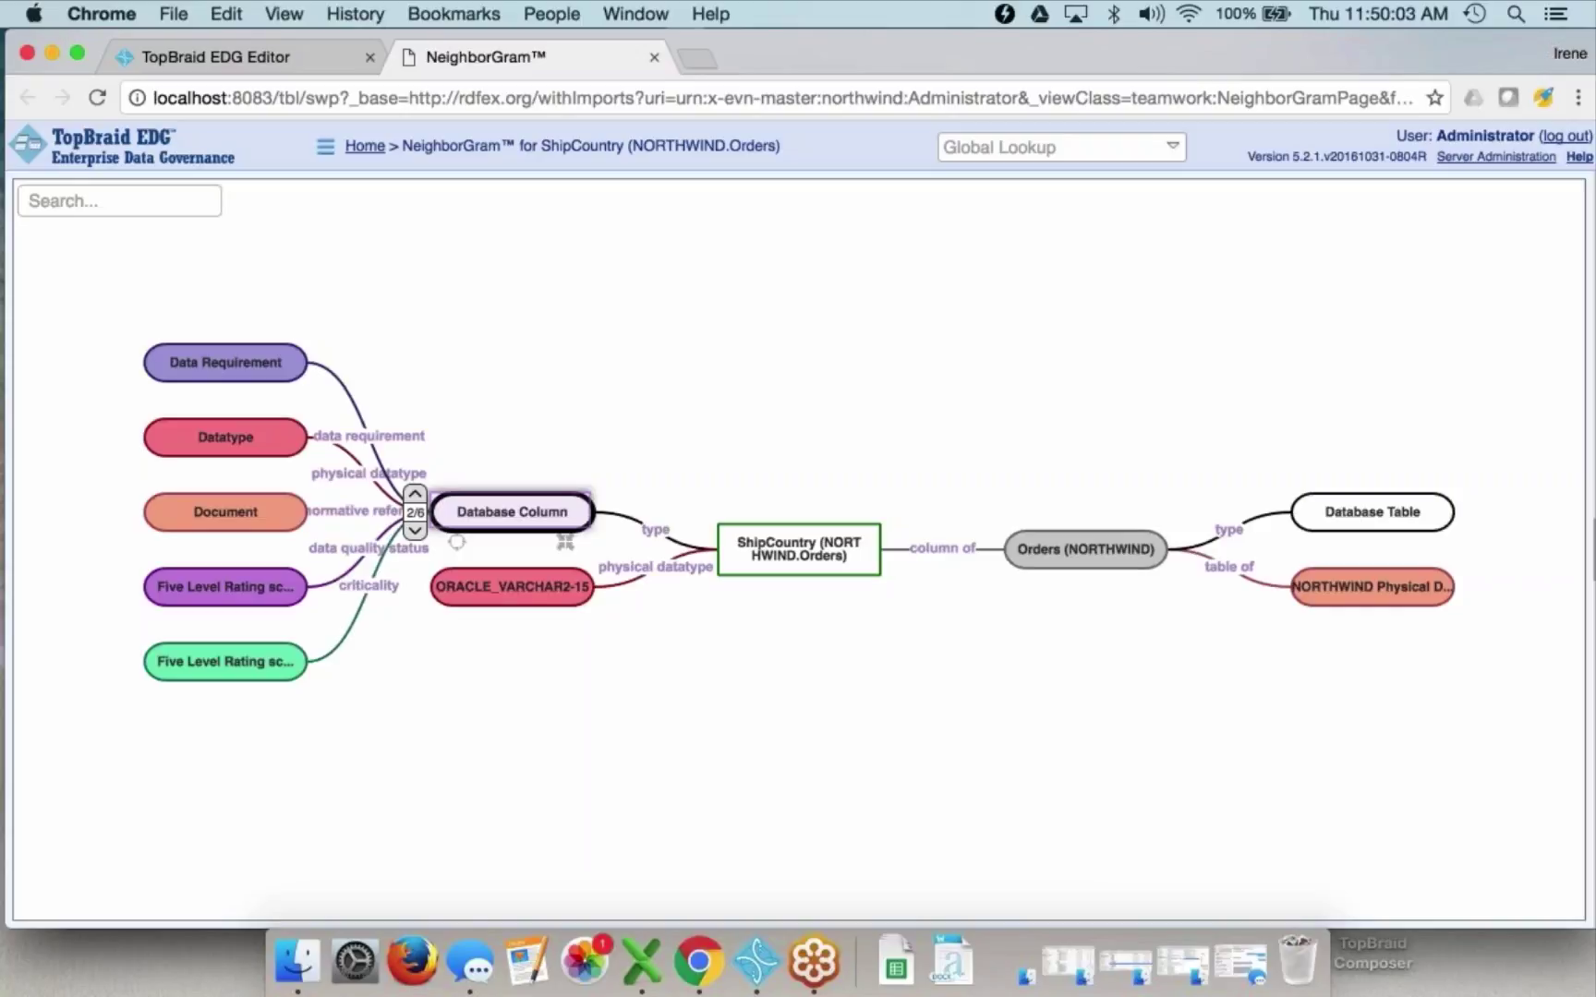
pyautogui.click(414, 532)
pyautogui.click(415, 532)
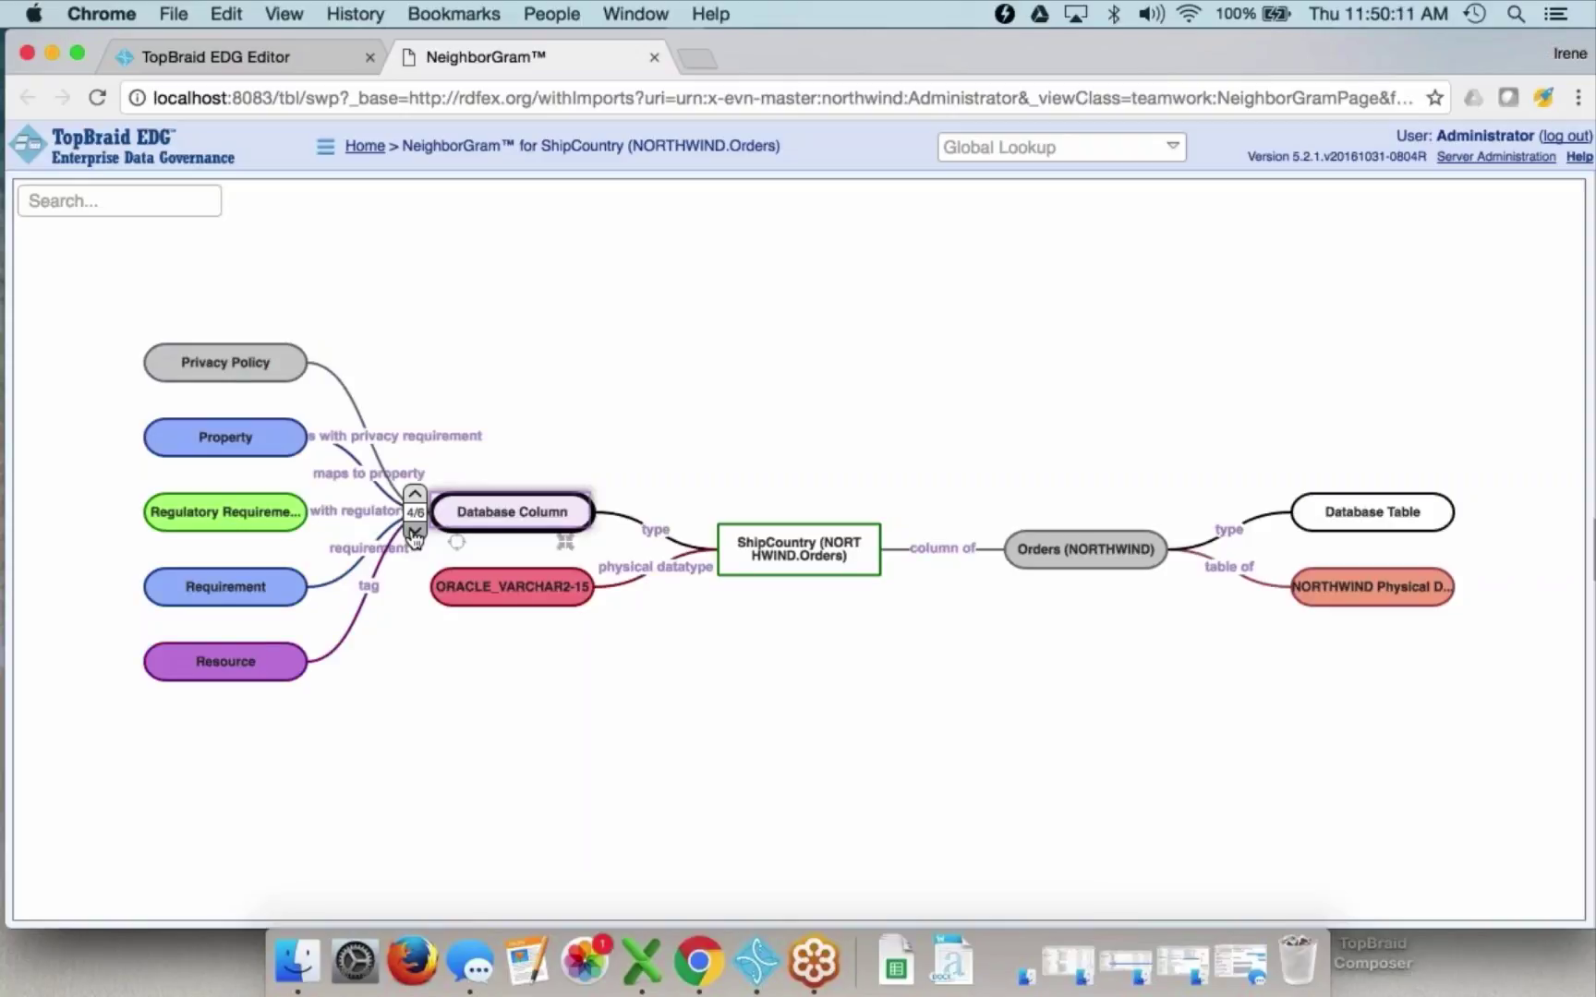
pyautogui.click(414, 532)
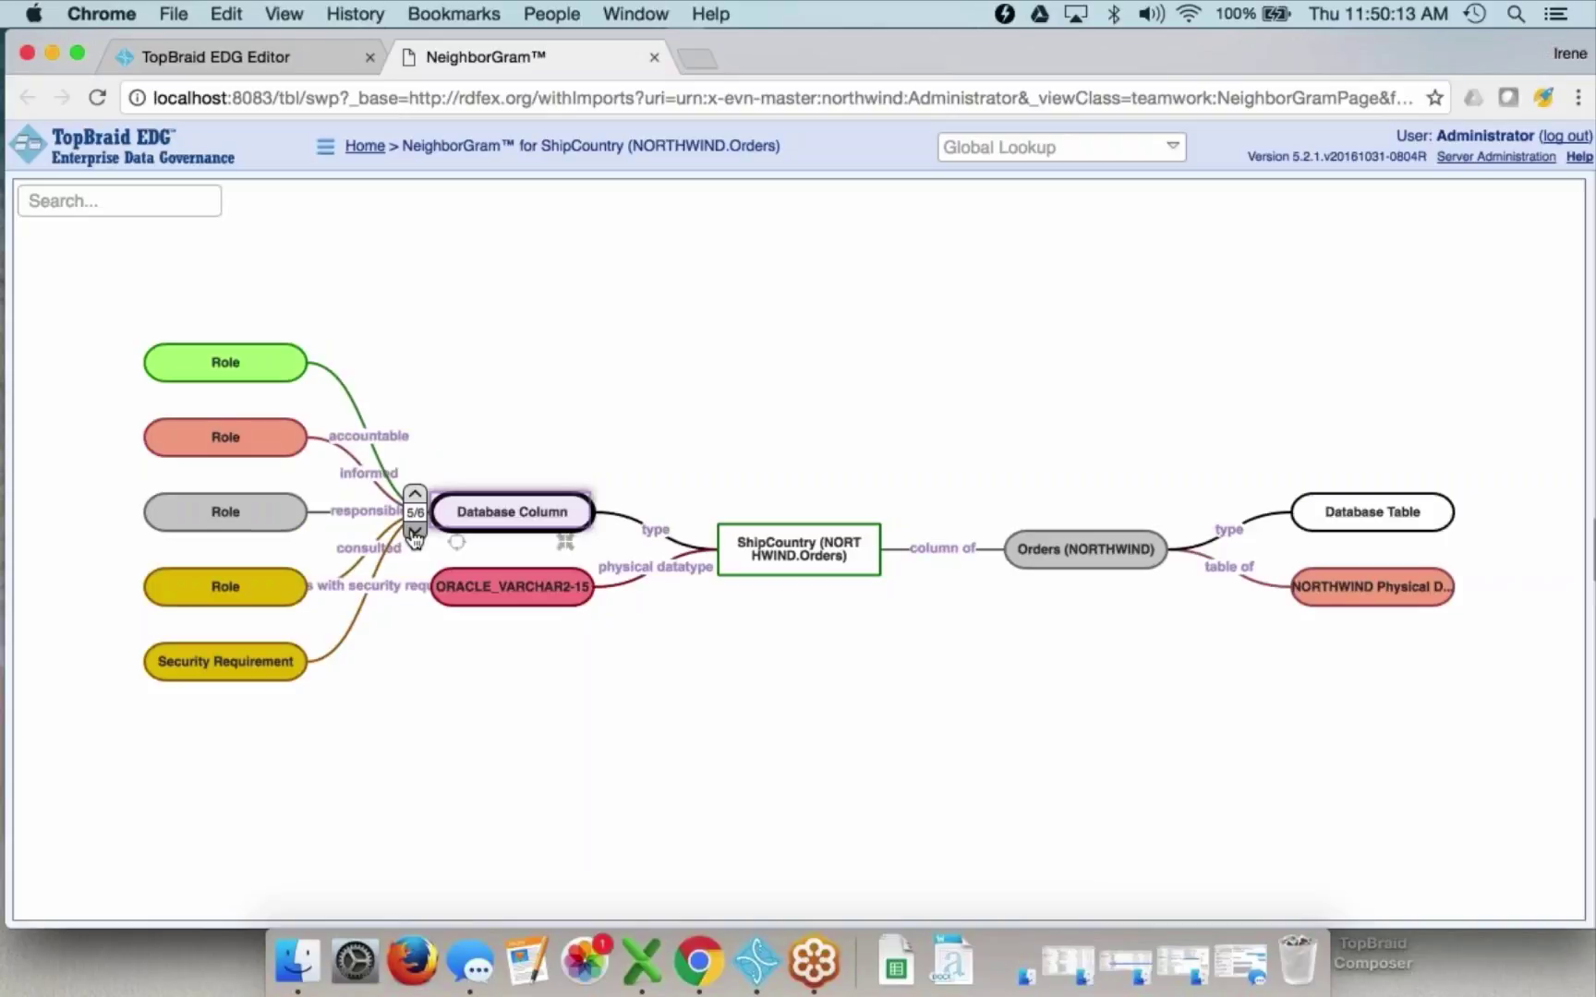
pyautogui.click(415, 532)
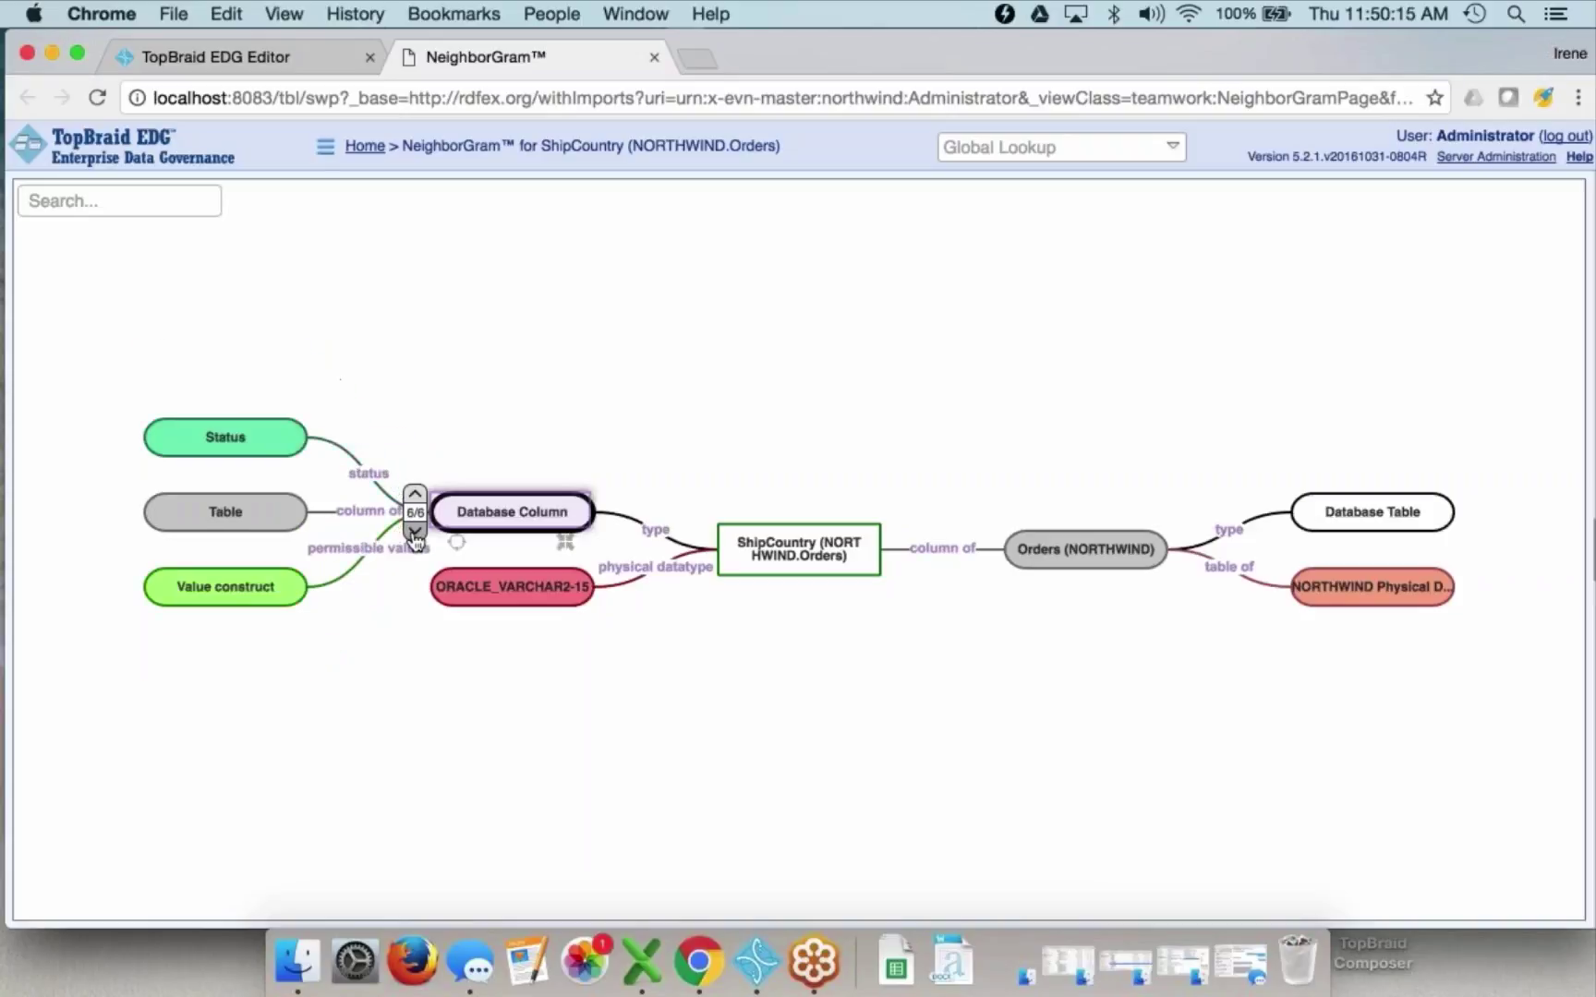
pyautogui.moveTo(287, 577)
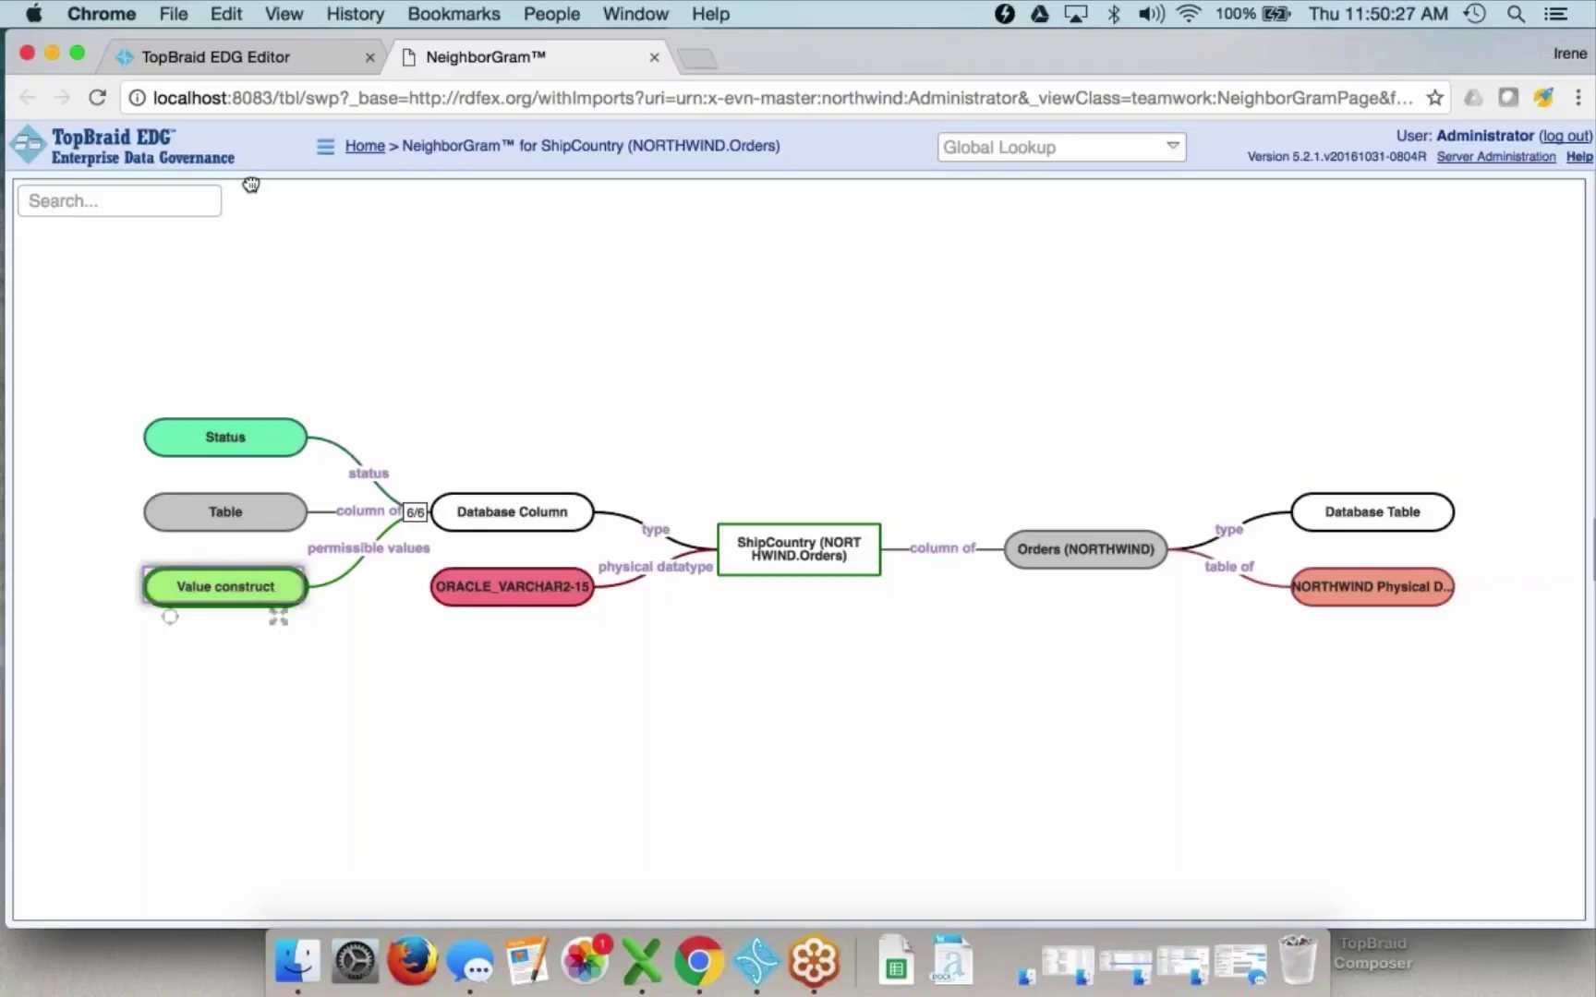
# - Set the ShipCountry column's permissible values to iso 3166-2 alphabetic country code of Country from Country Codes and save the change
pyautogui.click(237, 55)
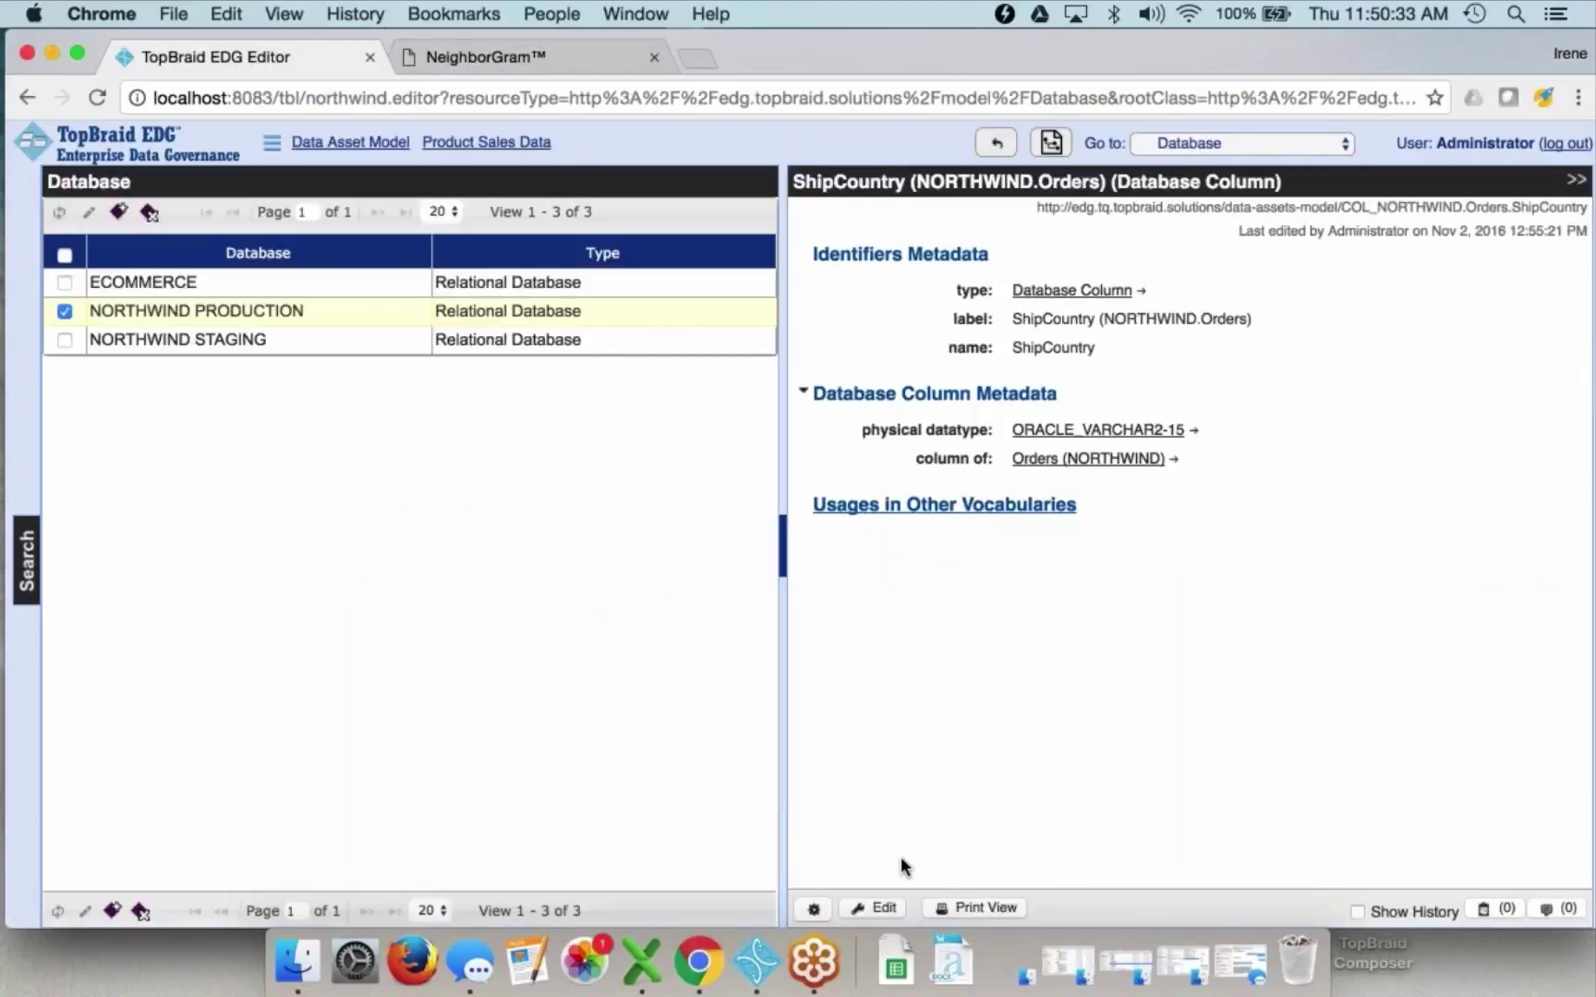
pyautogui.click(885, 907)
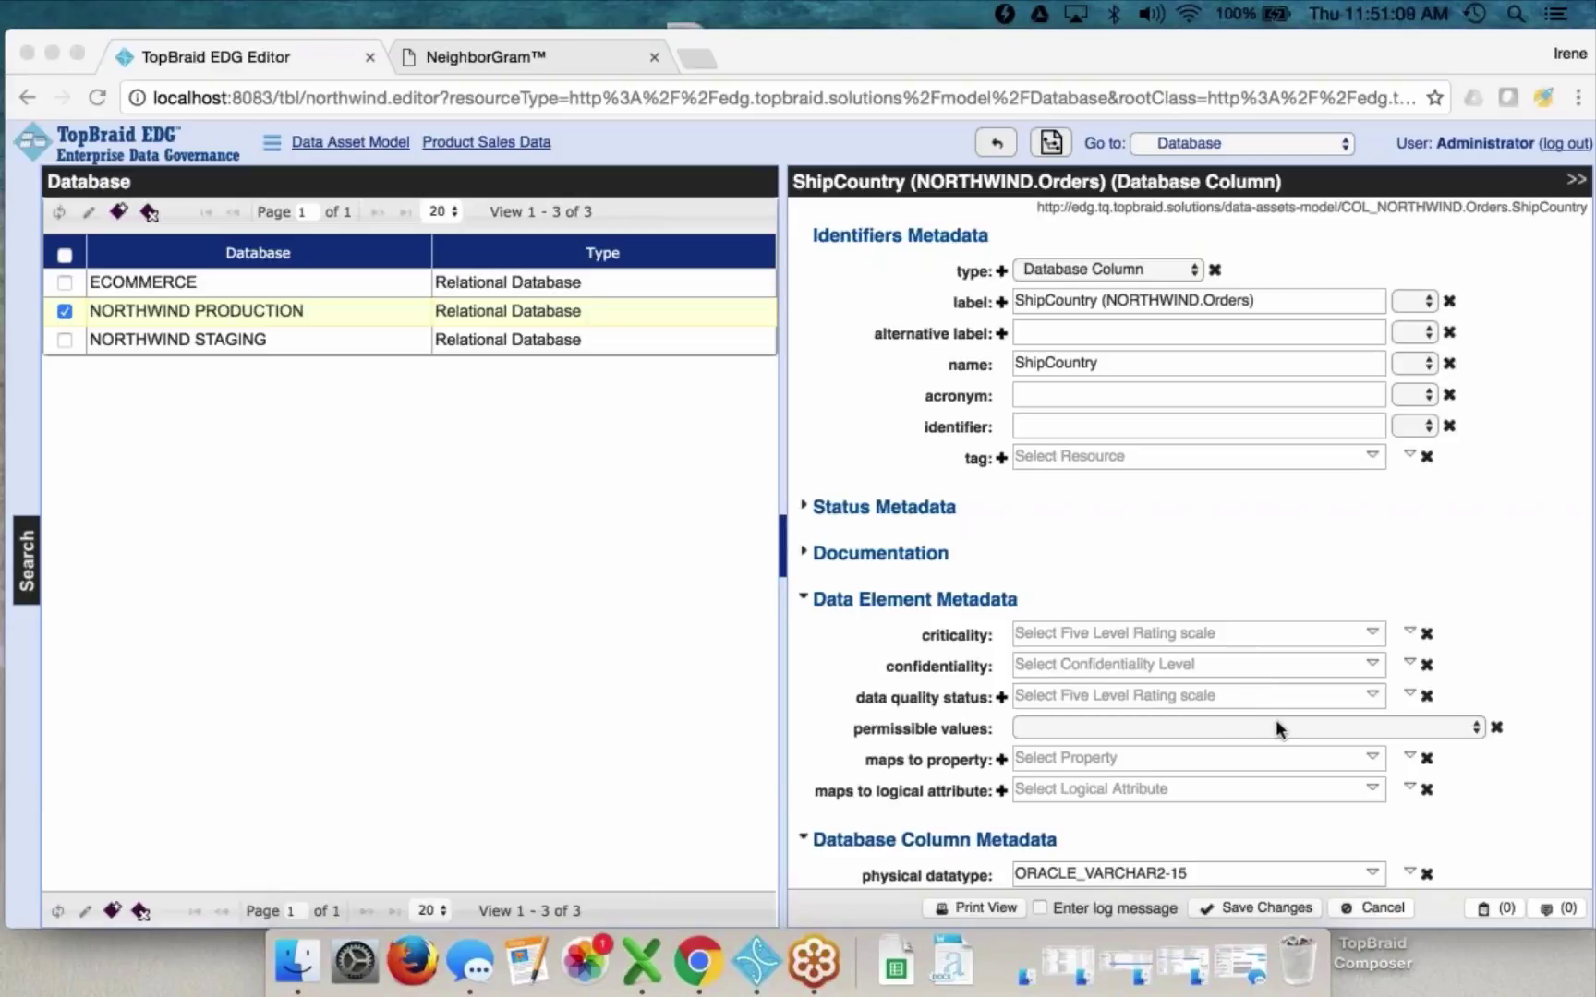
pyautogui.click(1472, 726)
pyautogui.click(1472, 726)
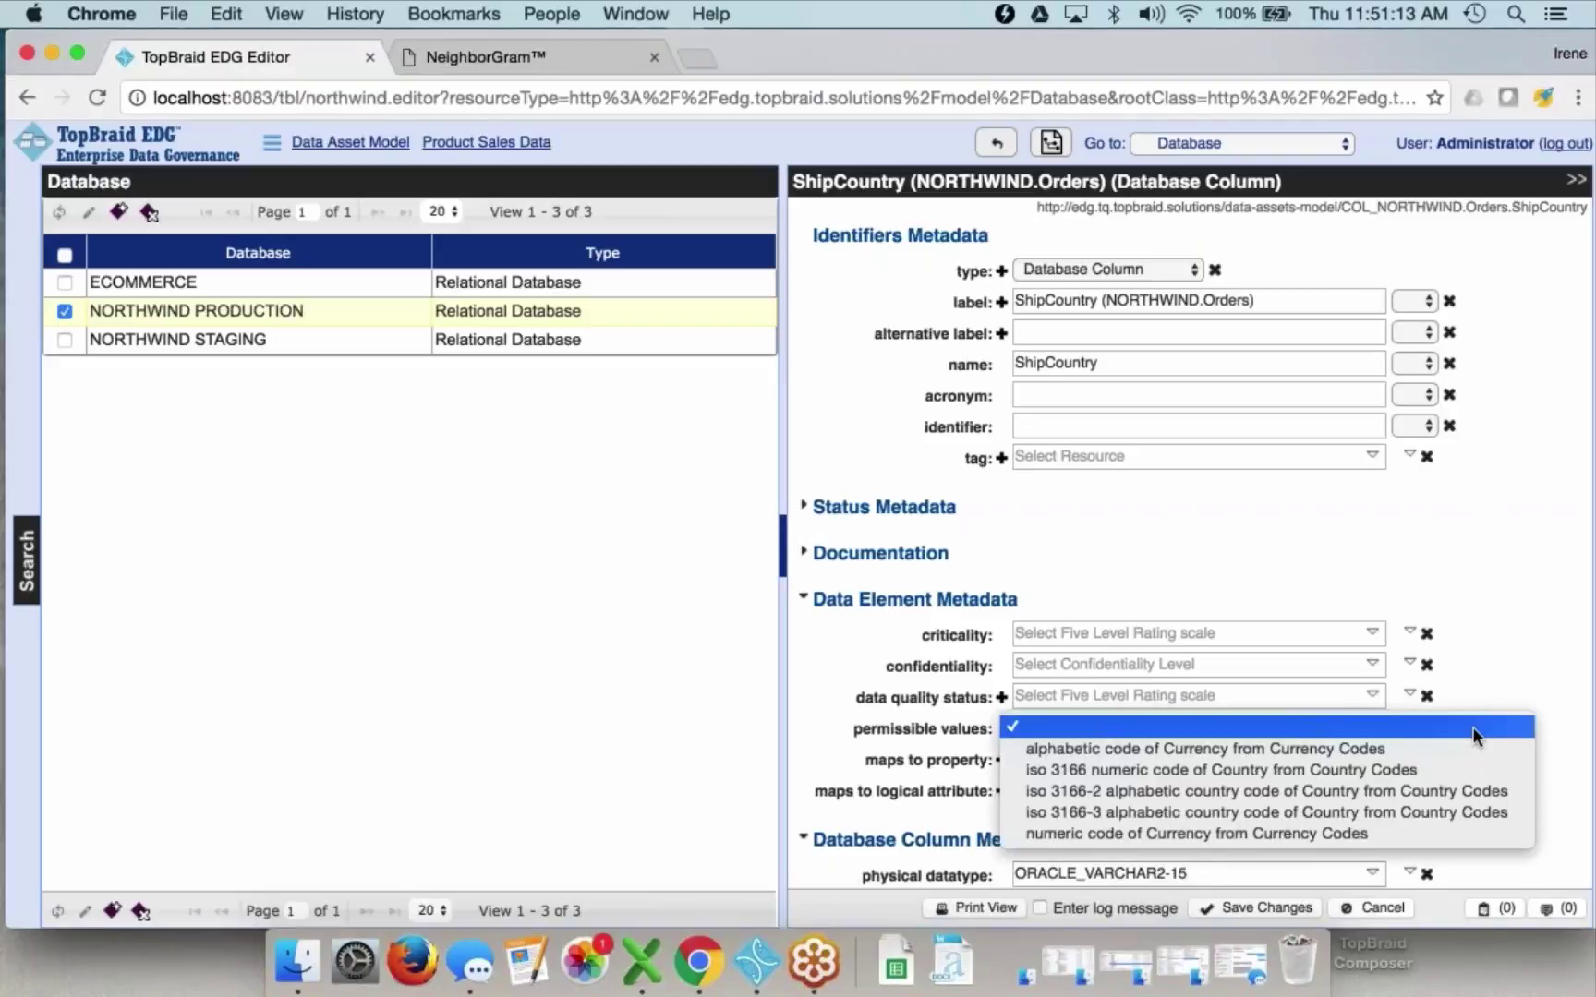
pyautogui.click(1440, 790)
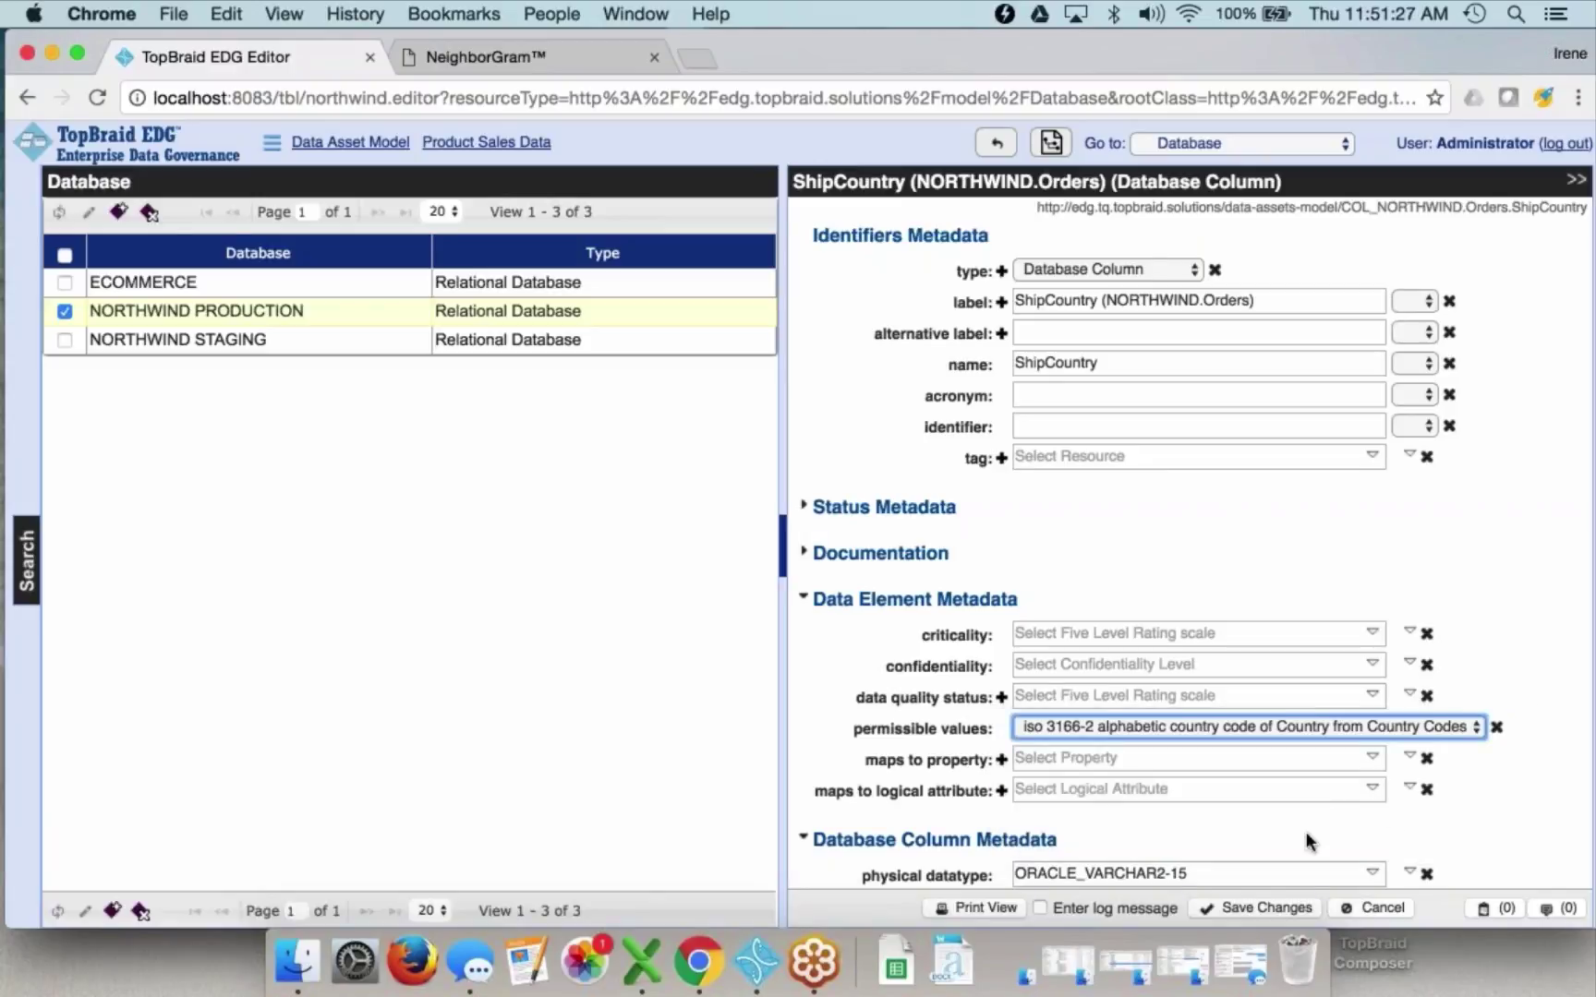
pyautogui.click(1260, 912)
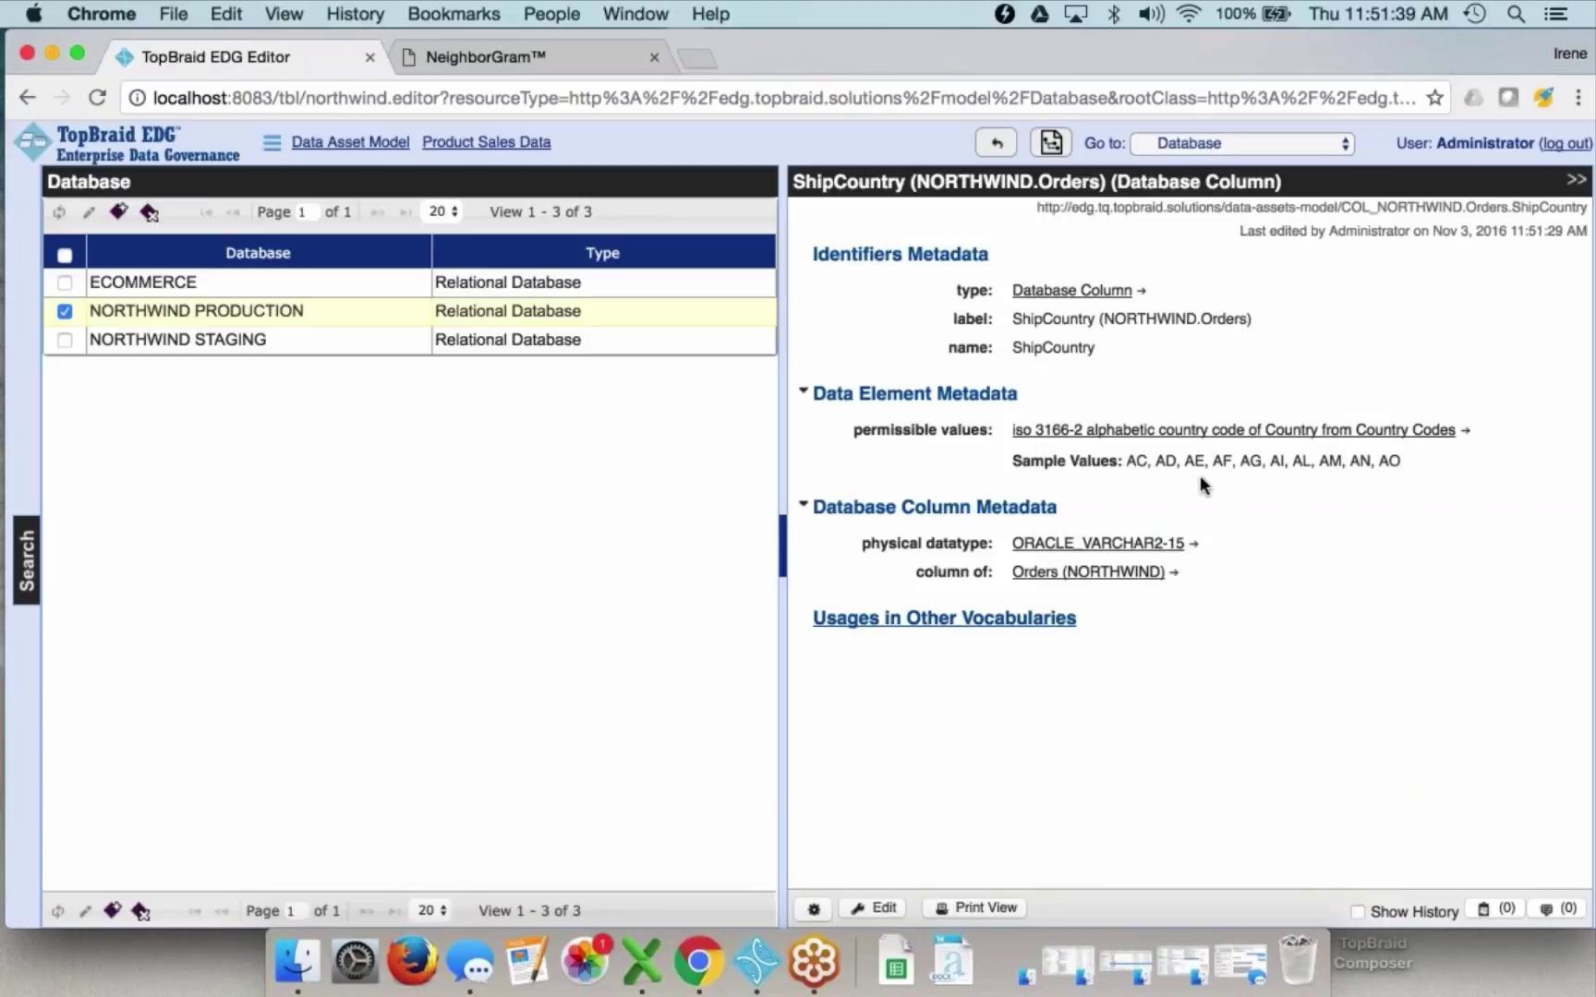
# - Follow the permissible values reference to the Country Codes dataset and view the Afghanistan record
pyautogui.click(1467, 435)
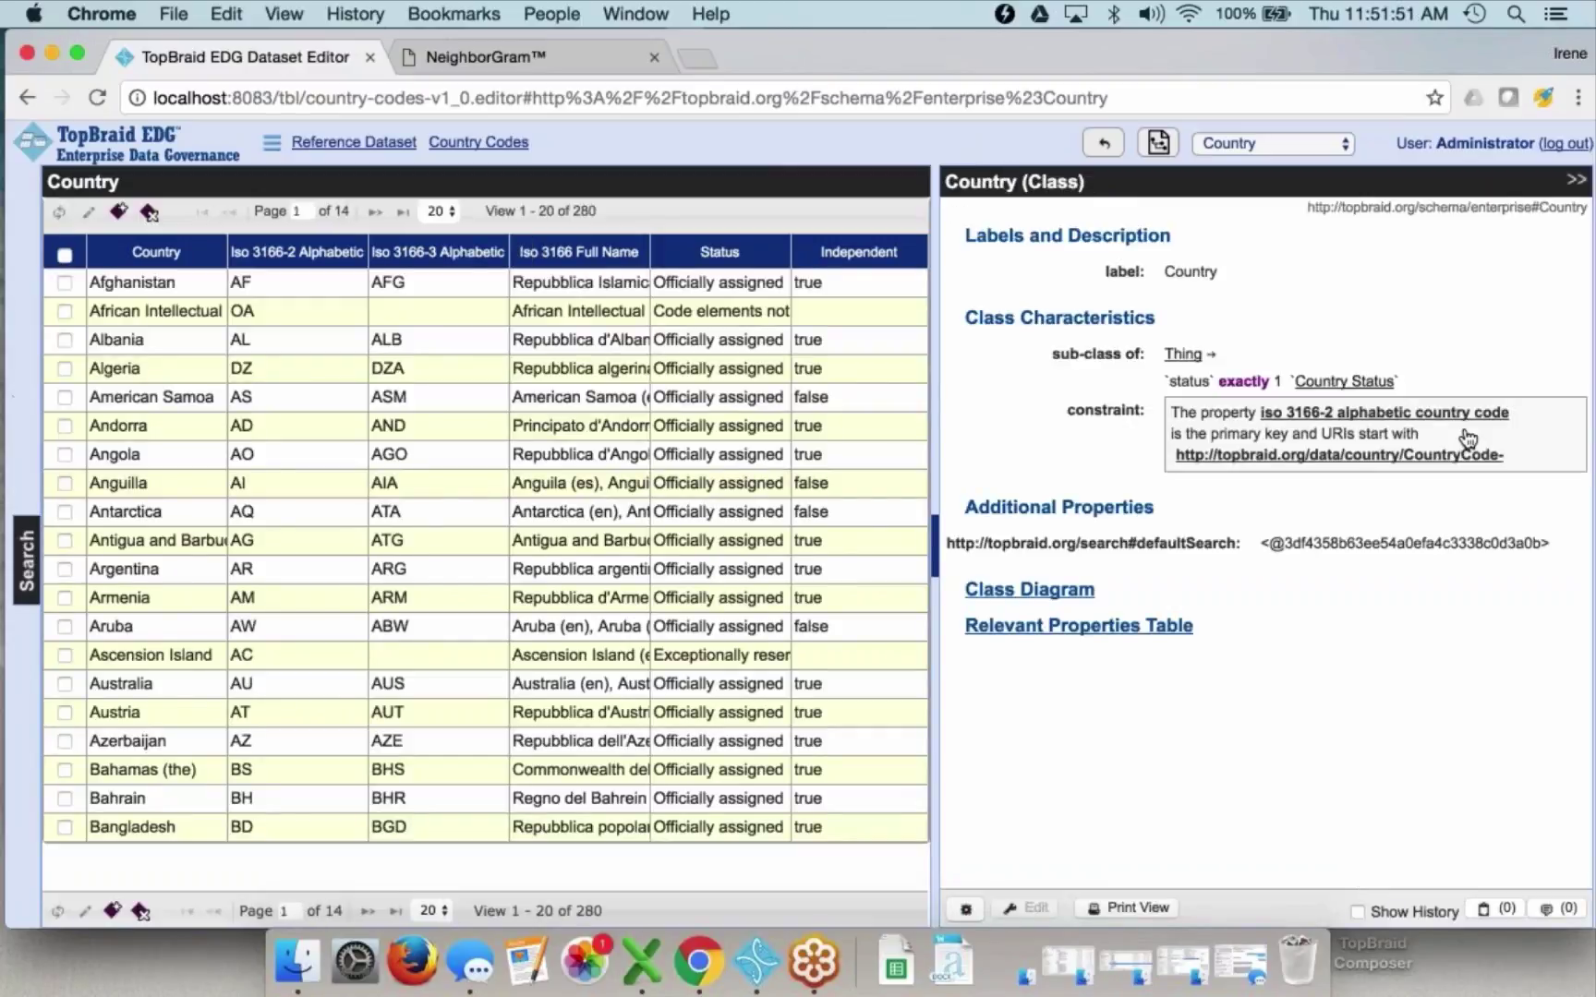
pyautogui.click(189, 281)
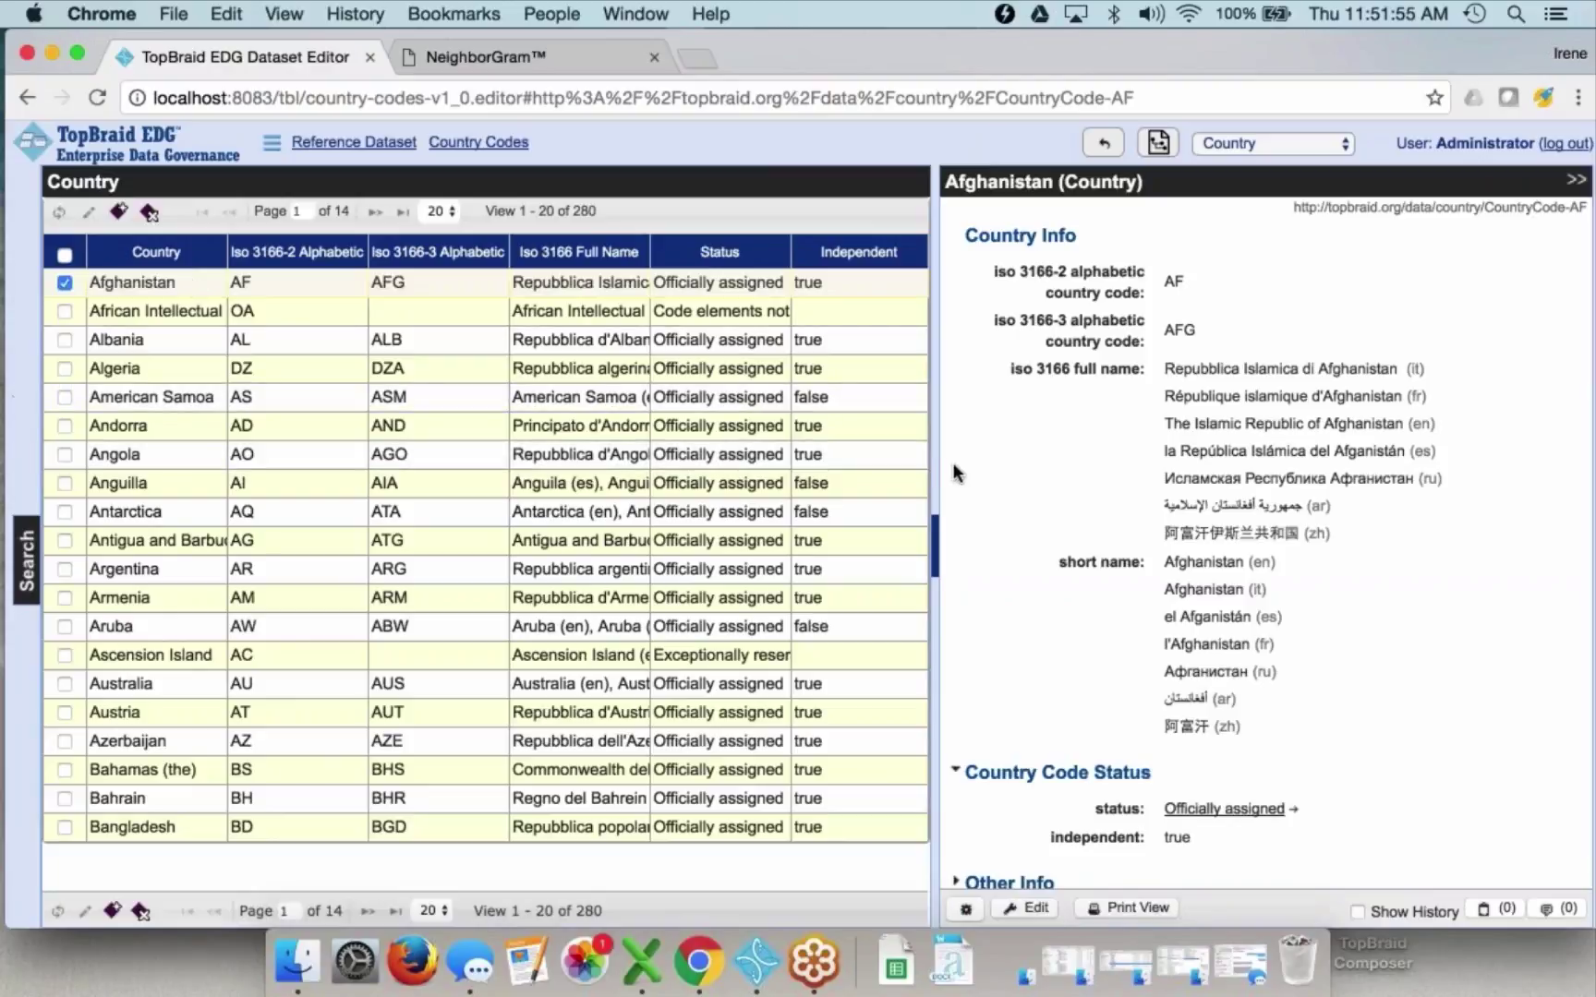
pyautogui.scroll(-1, 1021, 431)
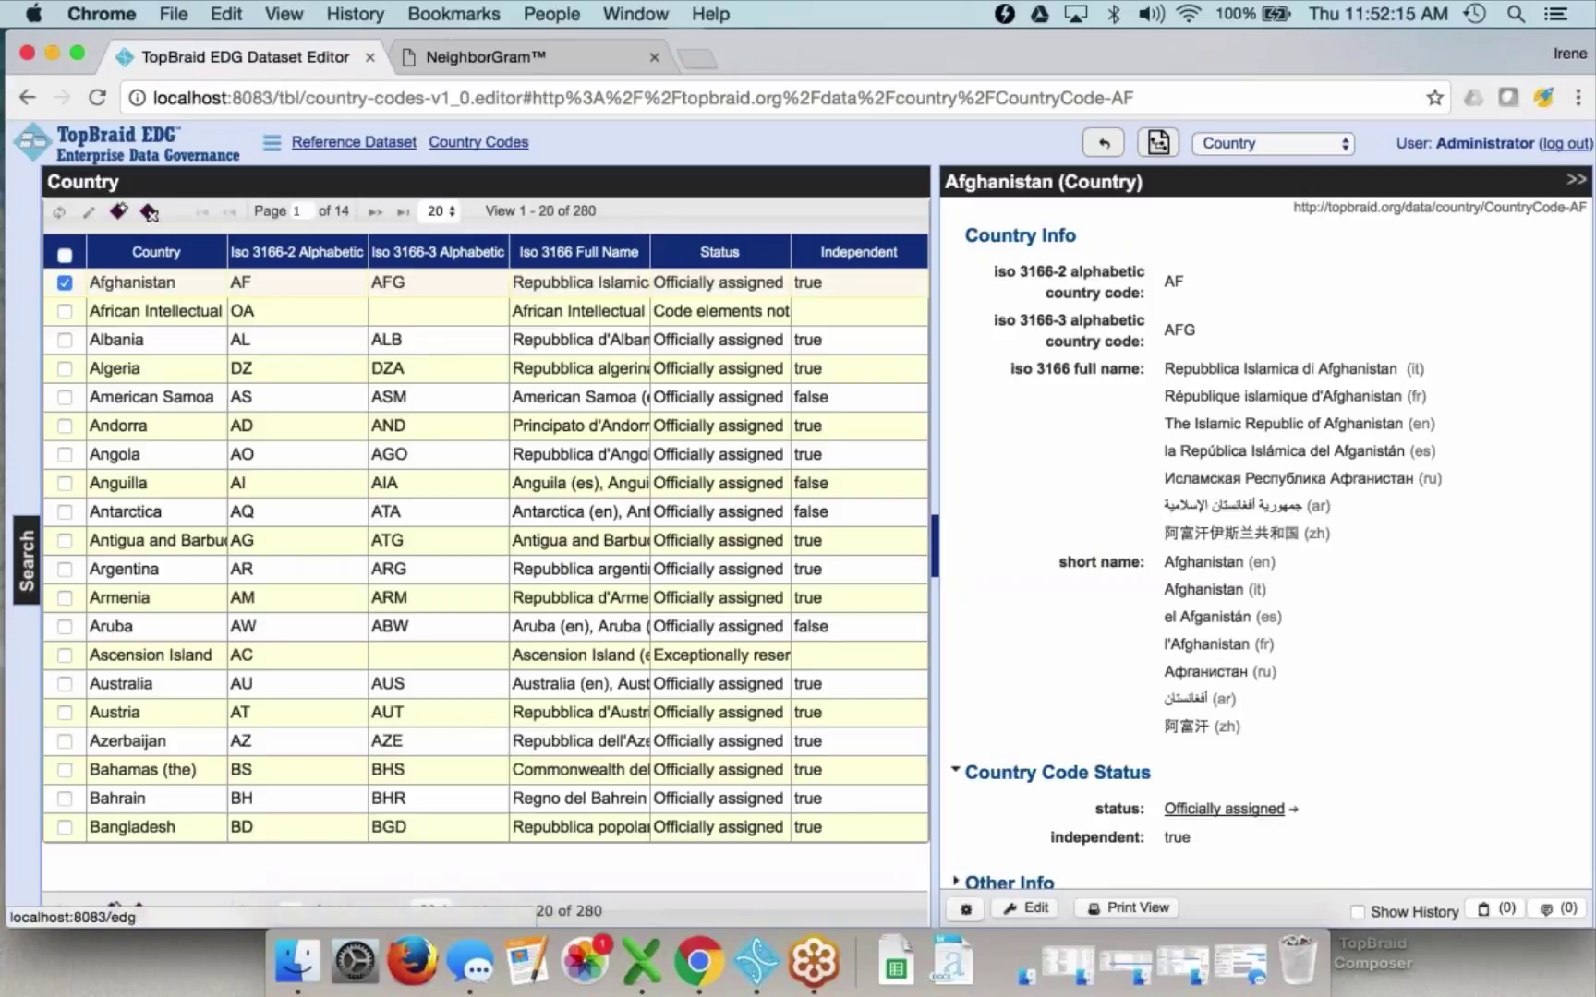
# - Open the Product Sales Data asset collection and list its assets of type Database Column
pyautogui.click(272, 146)
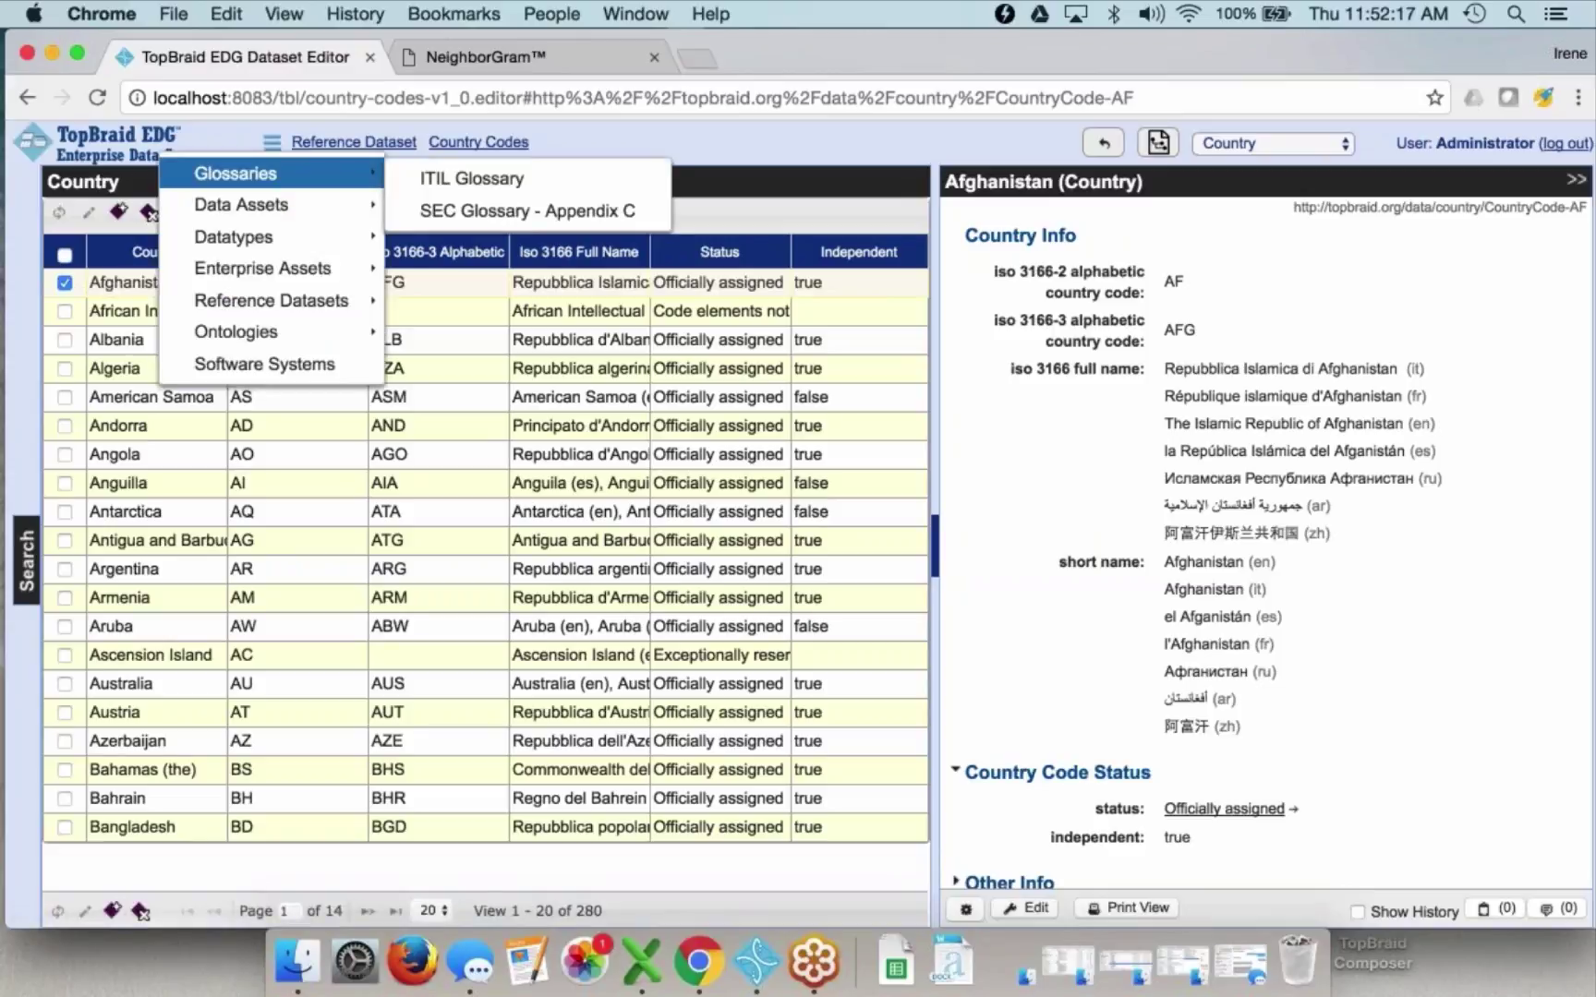
pyautogui.moveTo(279, 207)
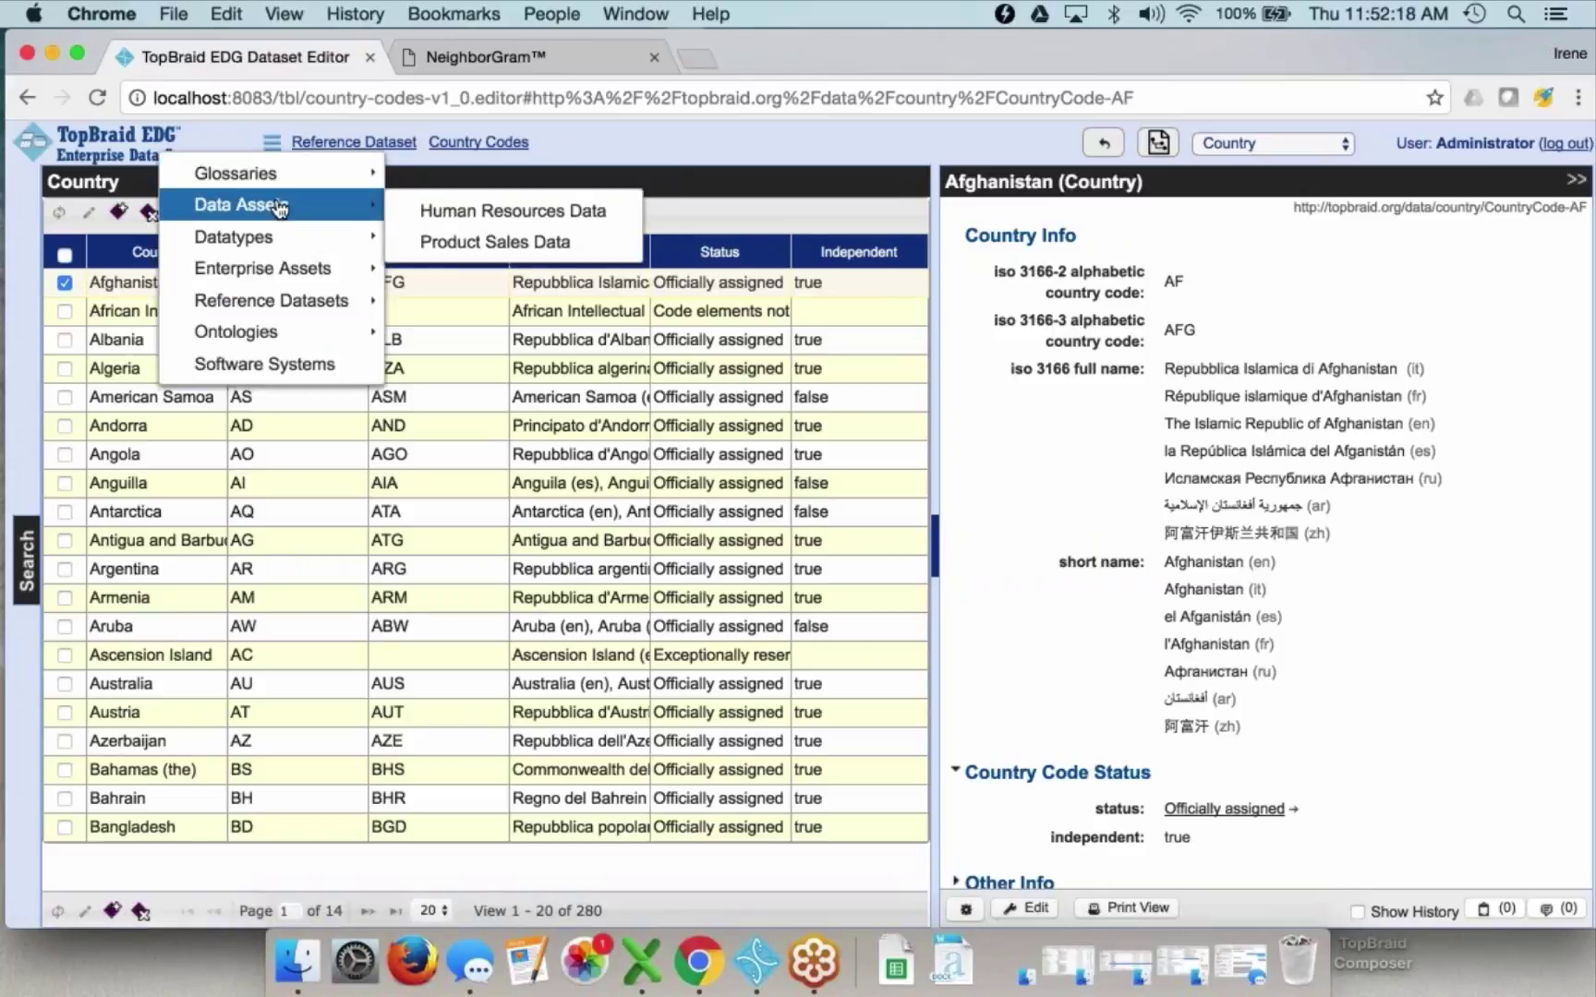
pyautogui.click(470, 244)
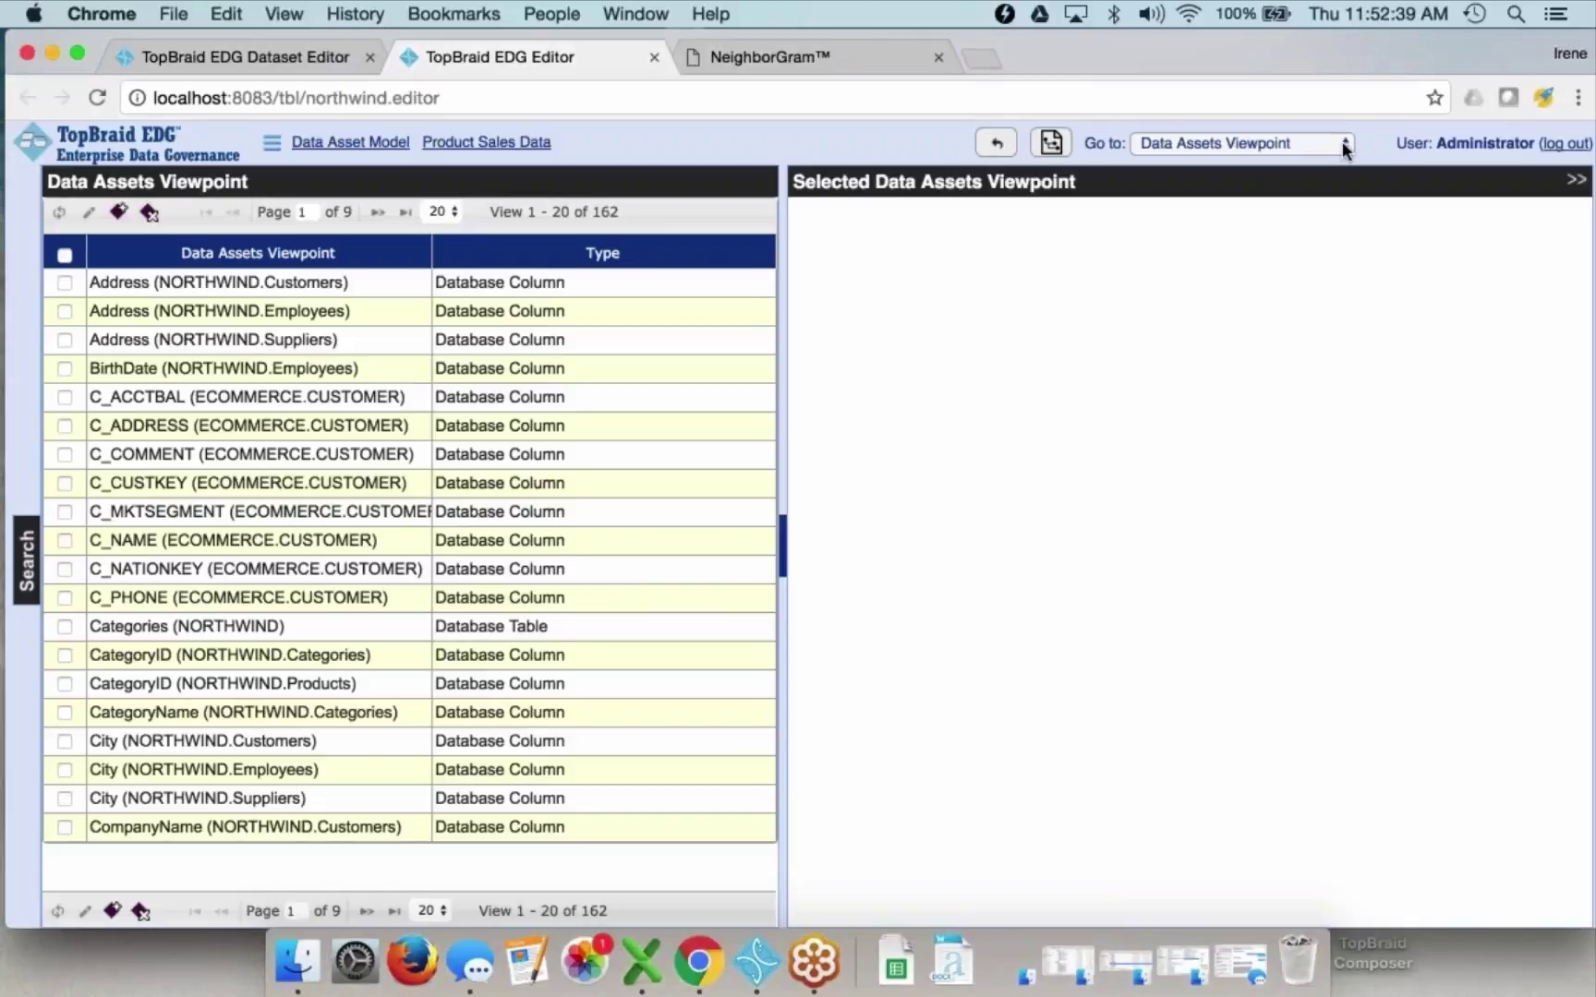
pyautogui.click(1342, 142)
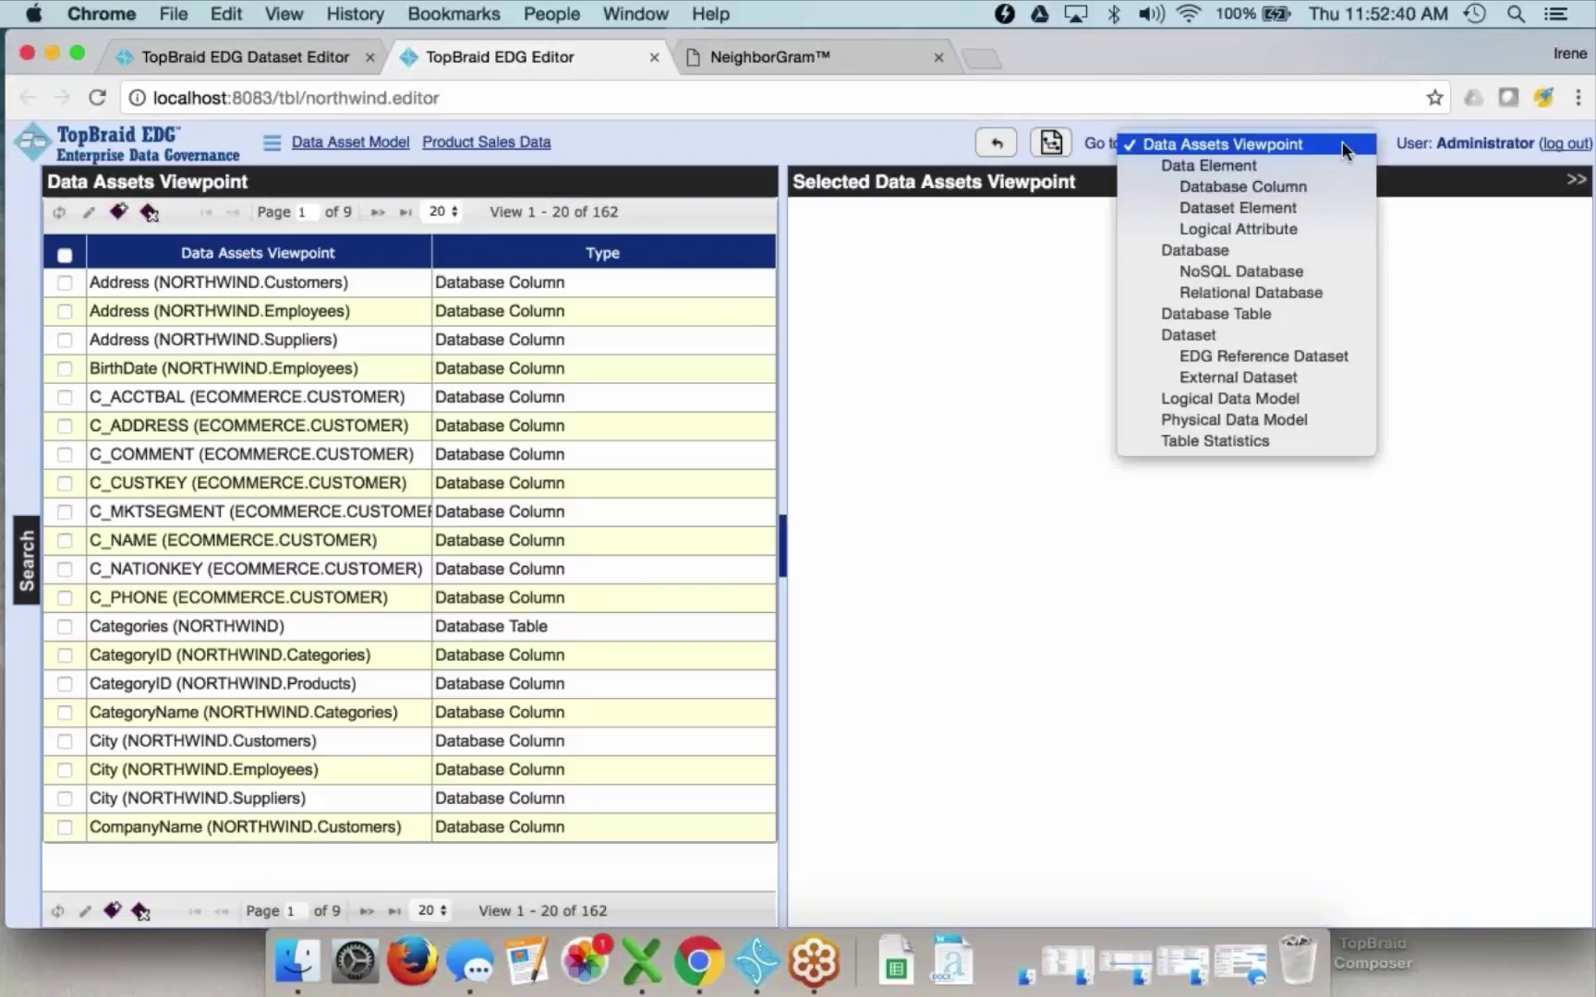
pyautogui.click(1317, 183)
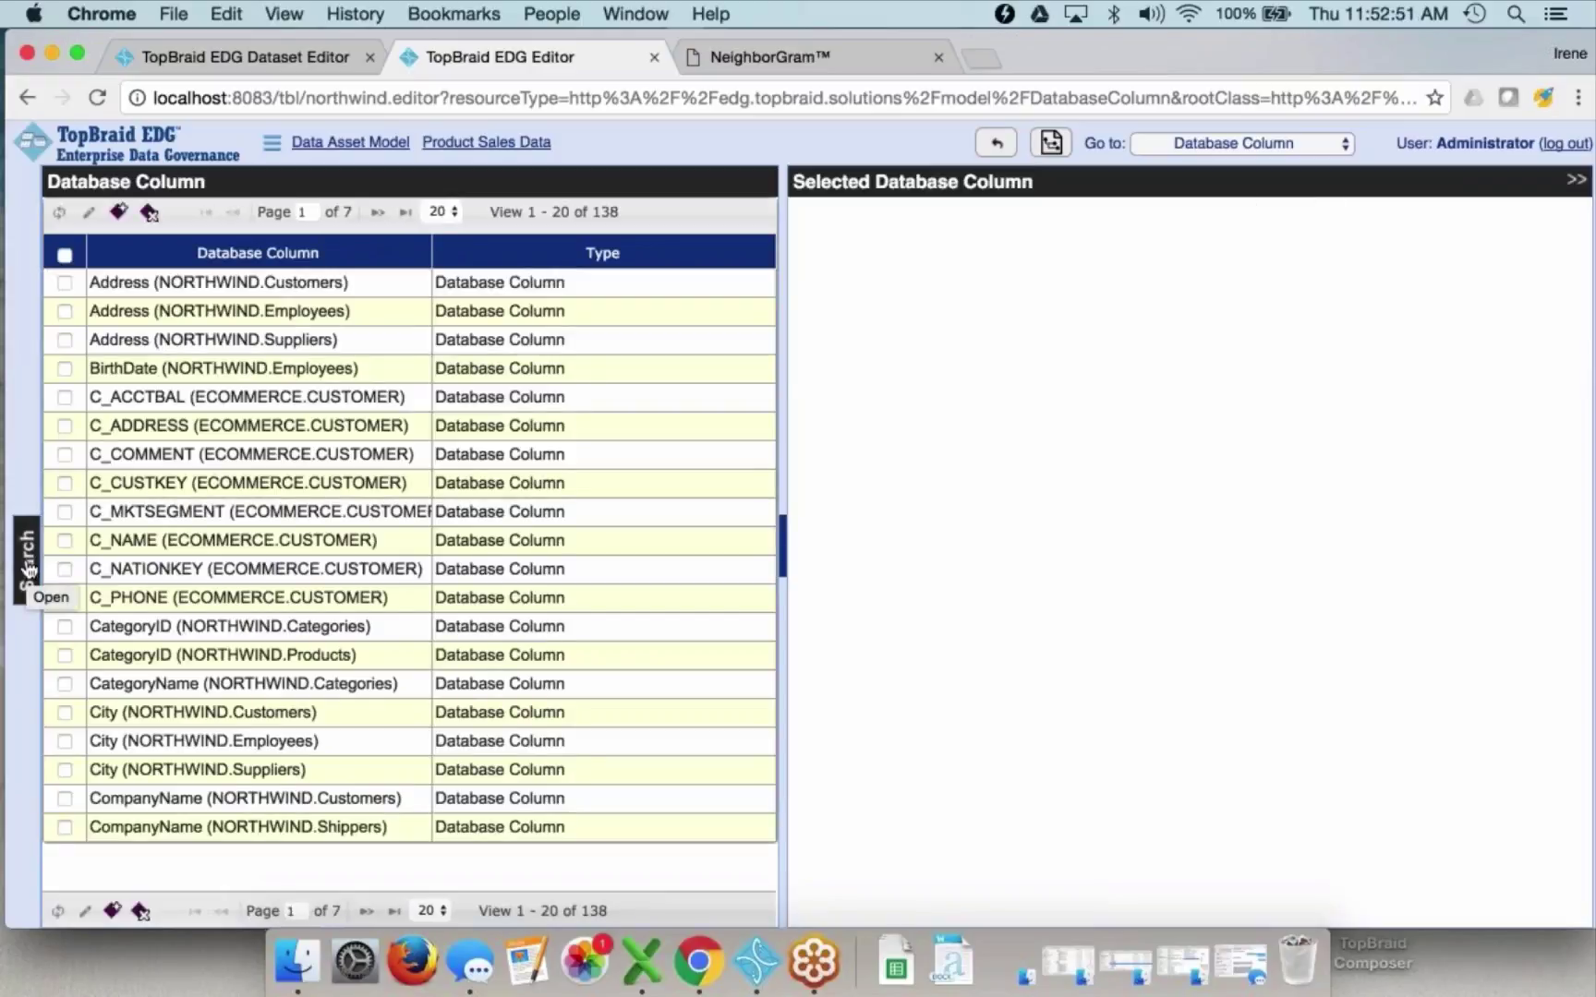
# - Open the search for database columns, add physical datatype as a limiting property, and expand its values
pyautogui.click(27, 568)
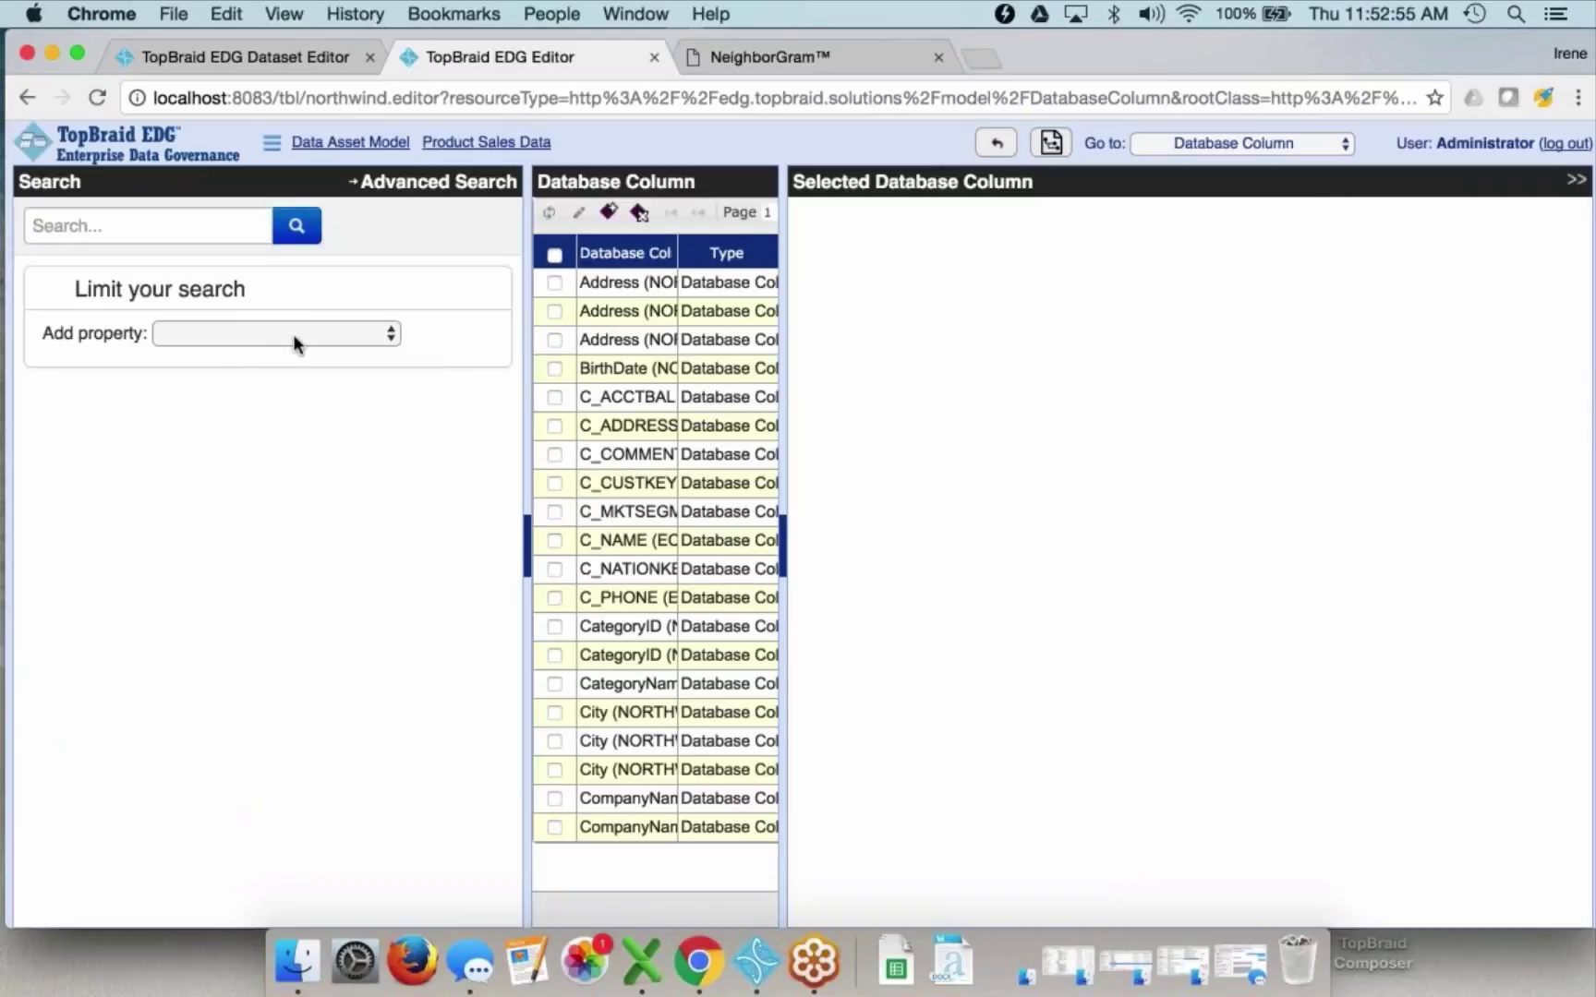
pyautogui.click(148, 226)
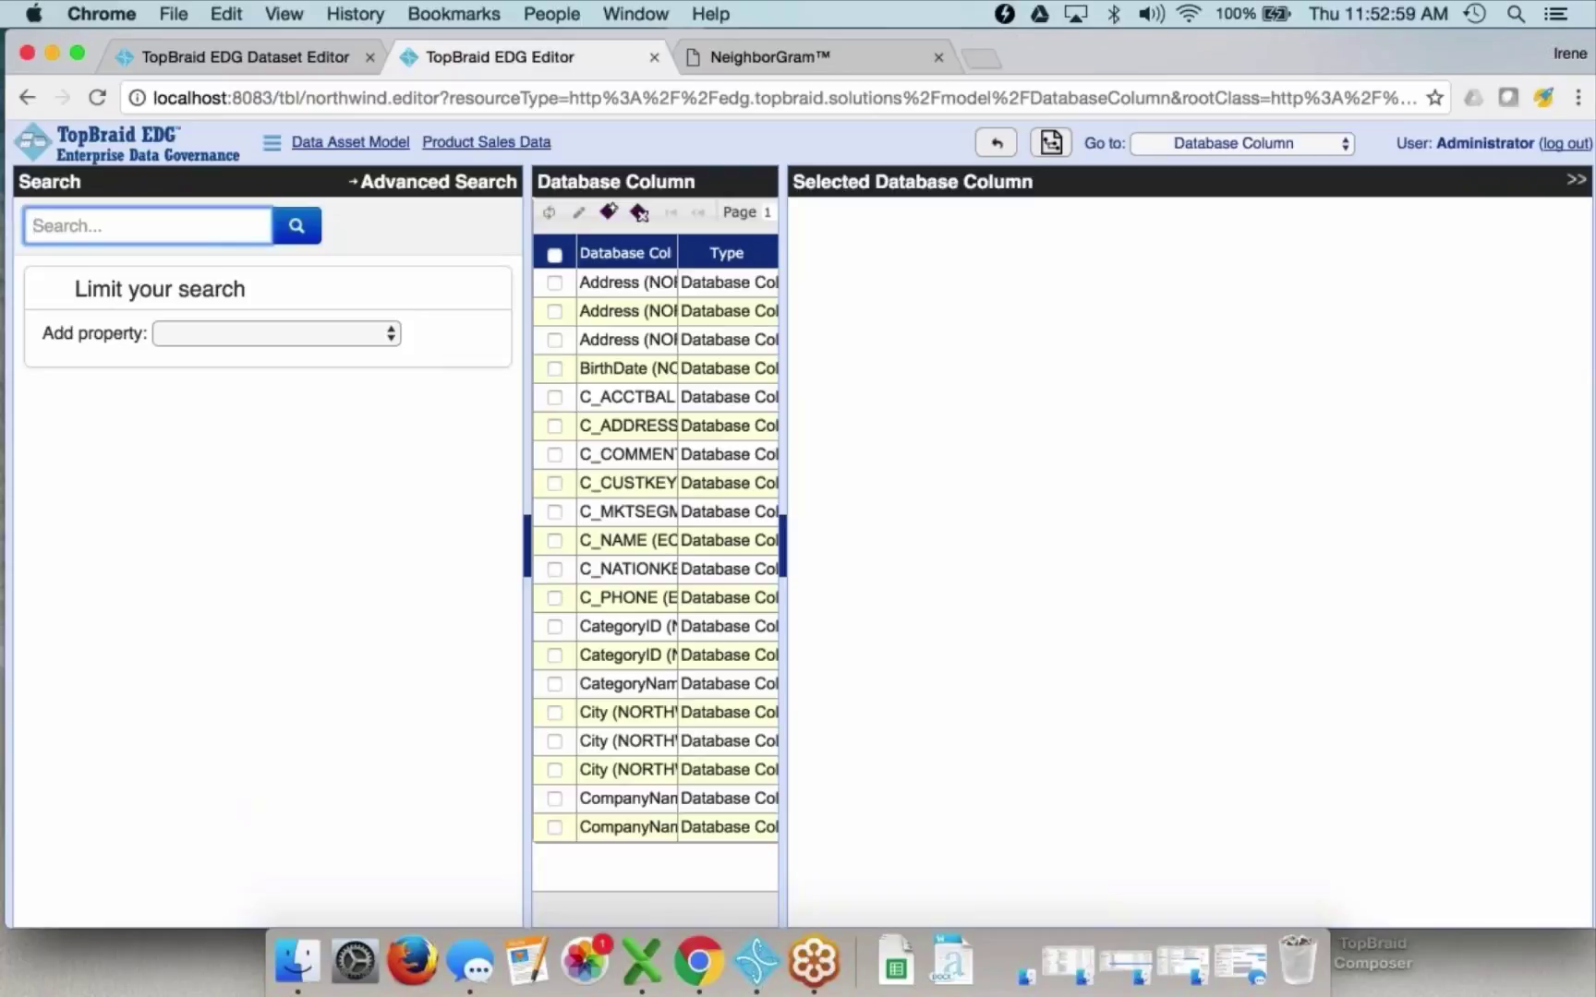
pyautogui.click(260, 330)
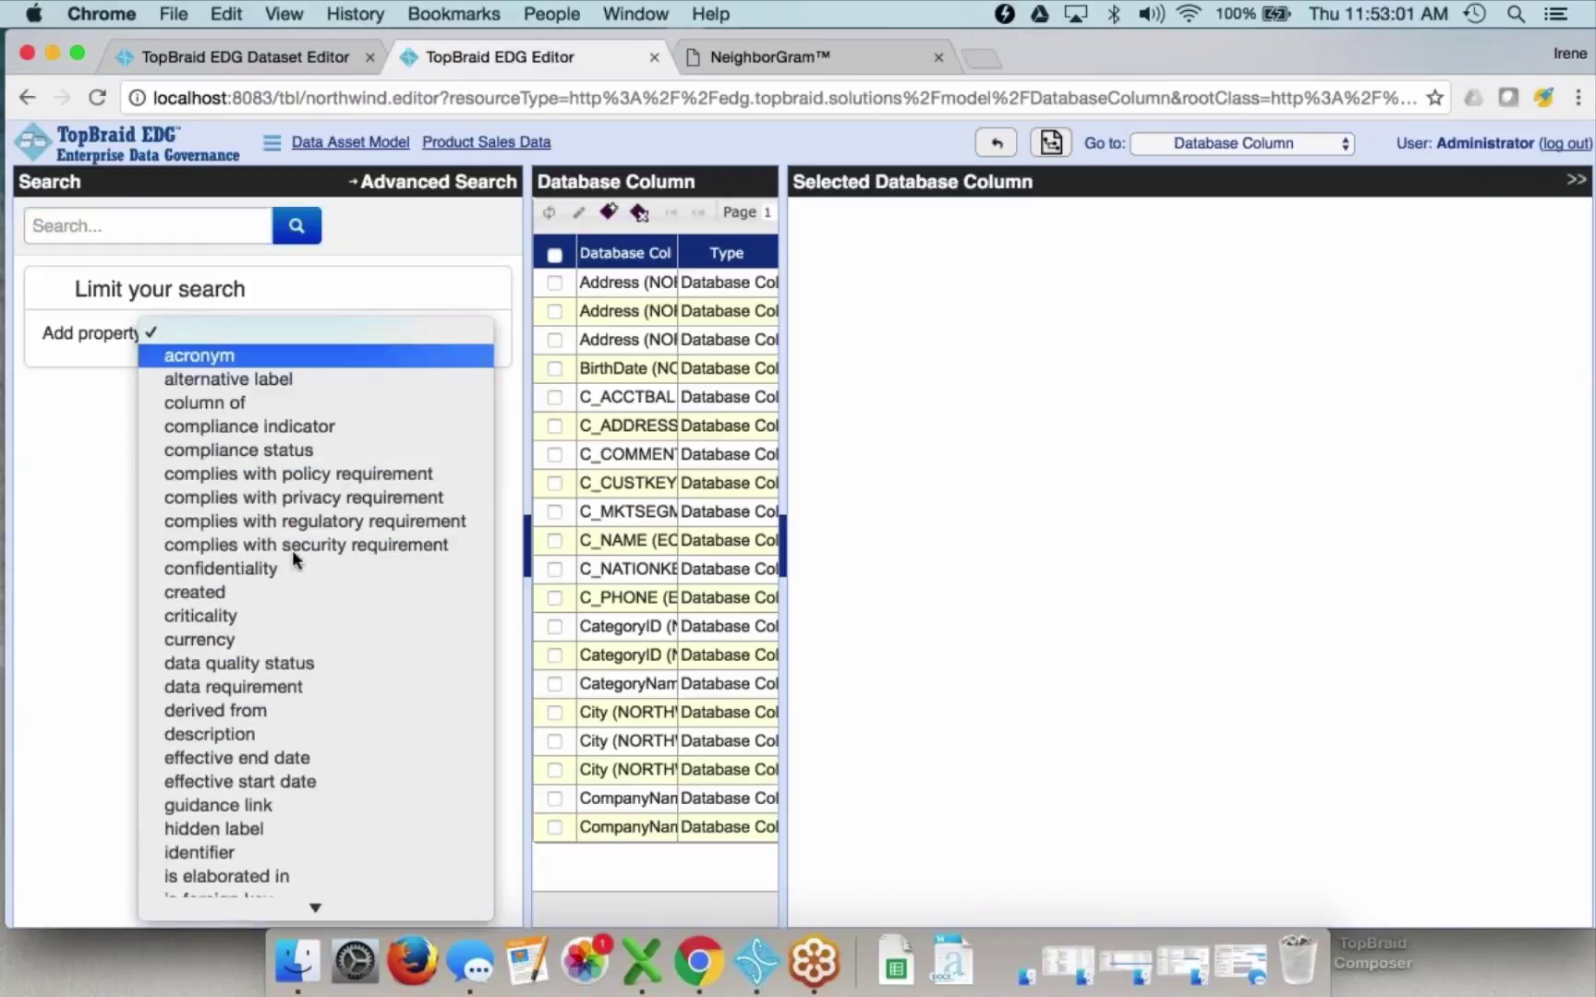
pyautogui.scroll(-5, 292, 575)
pyautogui.scroll(-3, 292, 575)
pyautogui.click(288, 673)
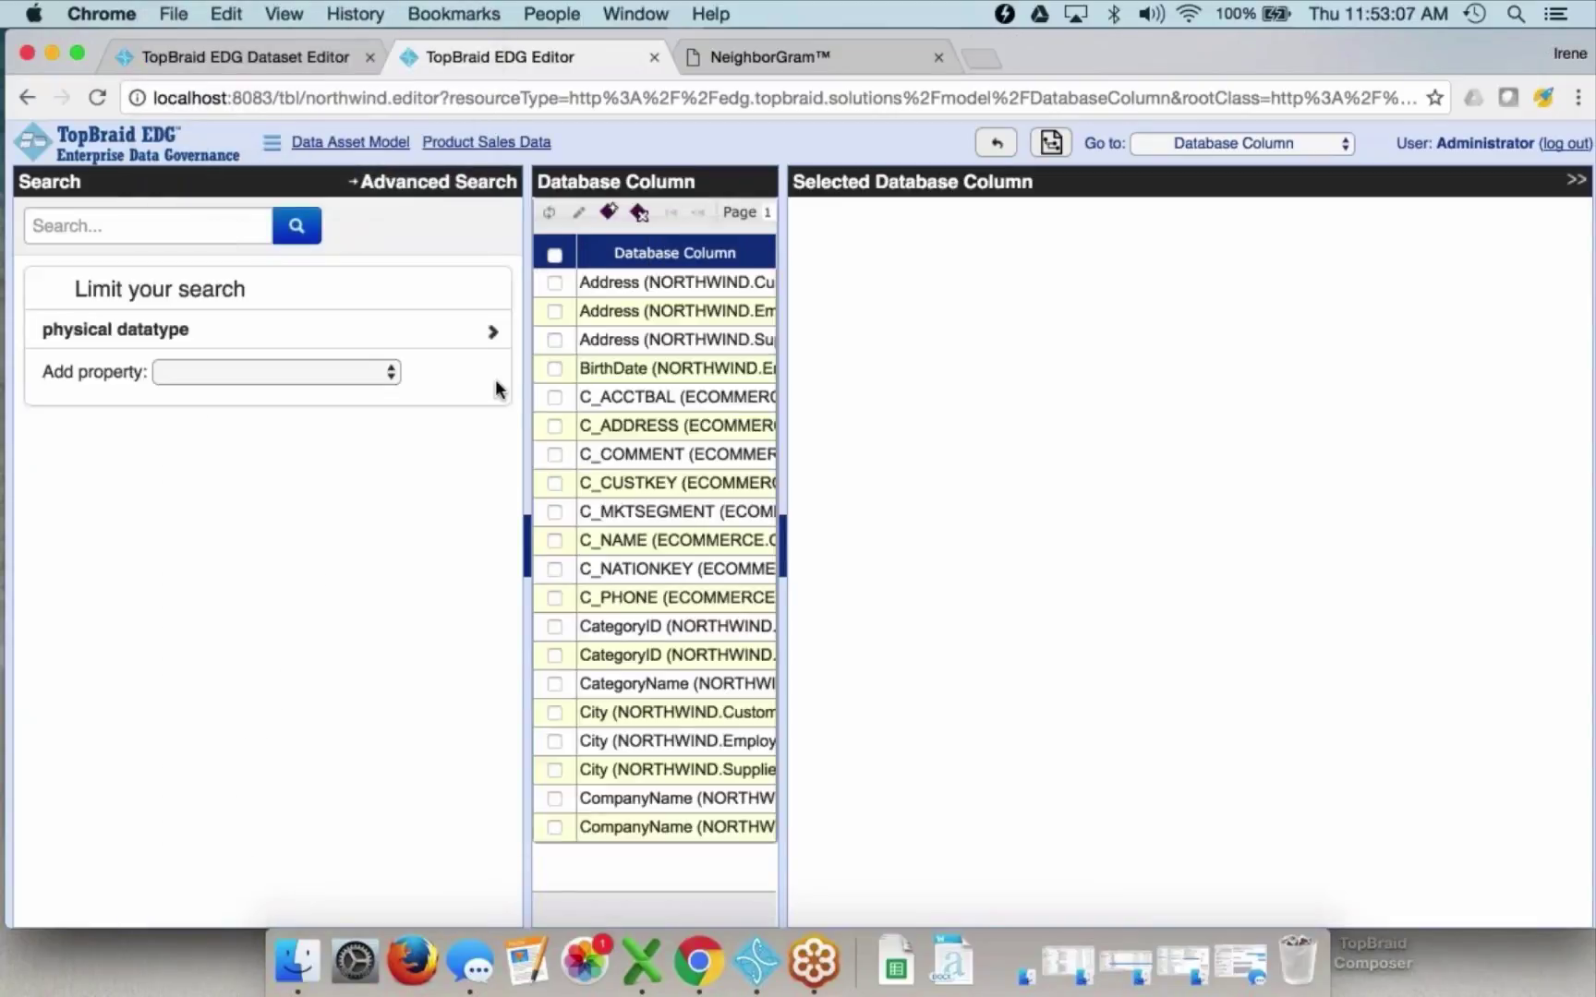
pyautogui.click(491, 331)
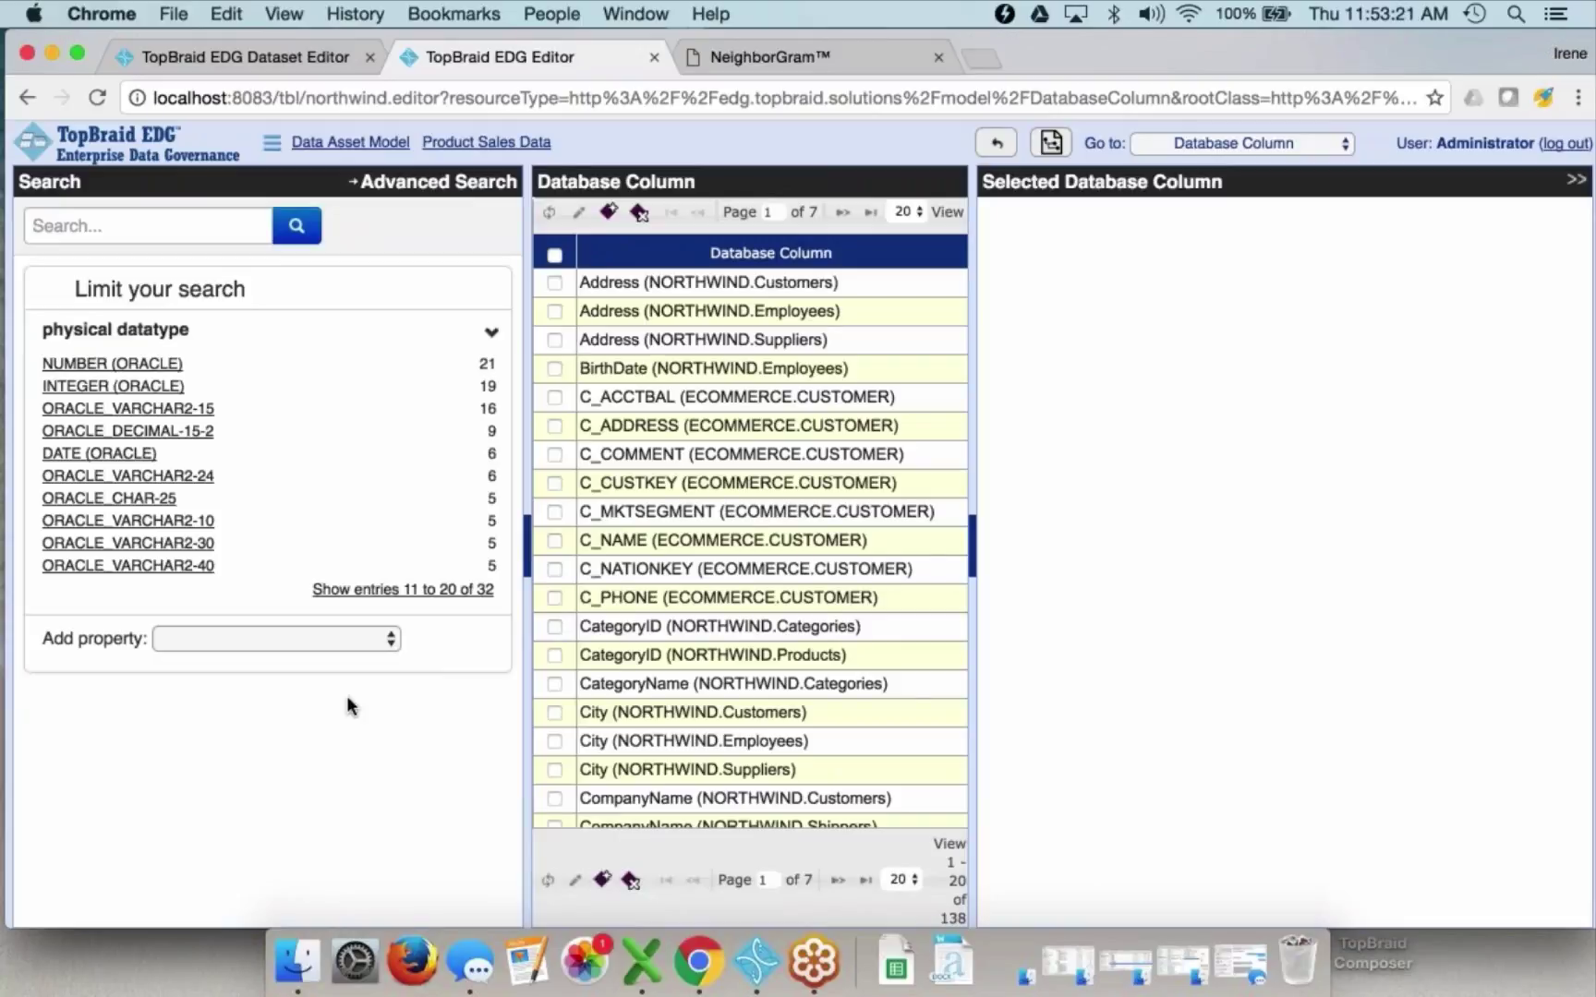
# - Search the database columns for "company" and view the details of CompanyName (NORTHWIND.Customers)
pyautogui.click(83, 224)
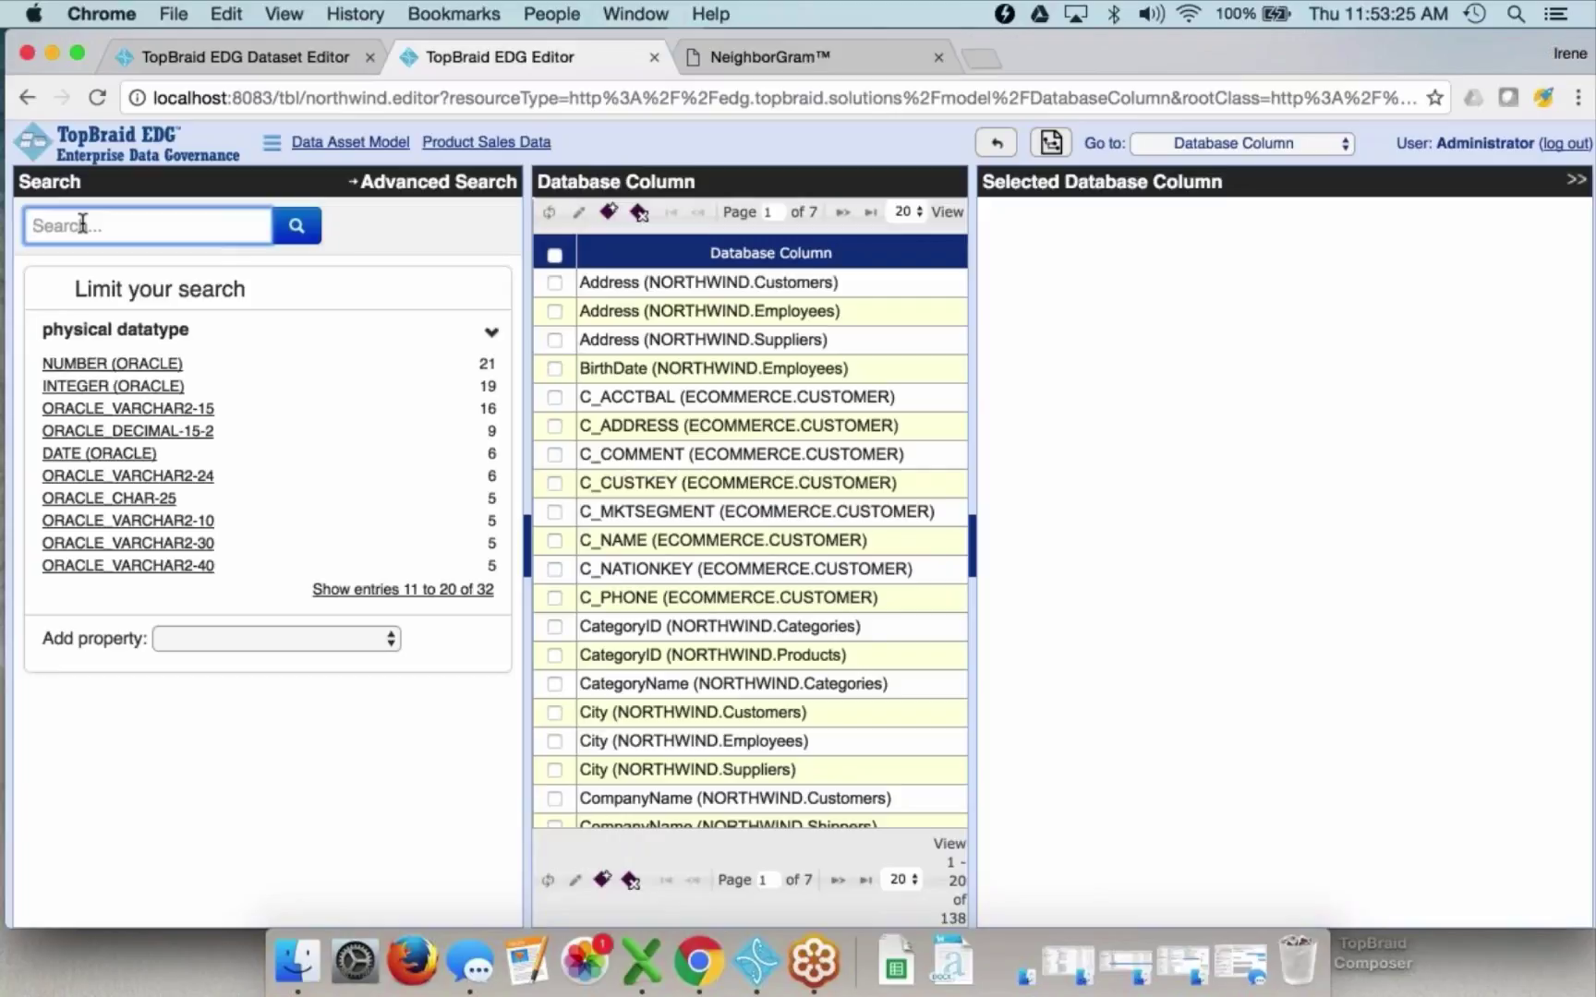
pyautogui.write('company')
pyautogui.click(296, 227)
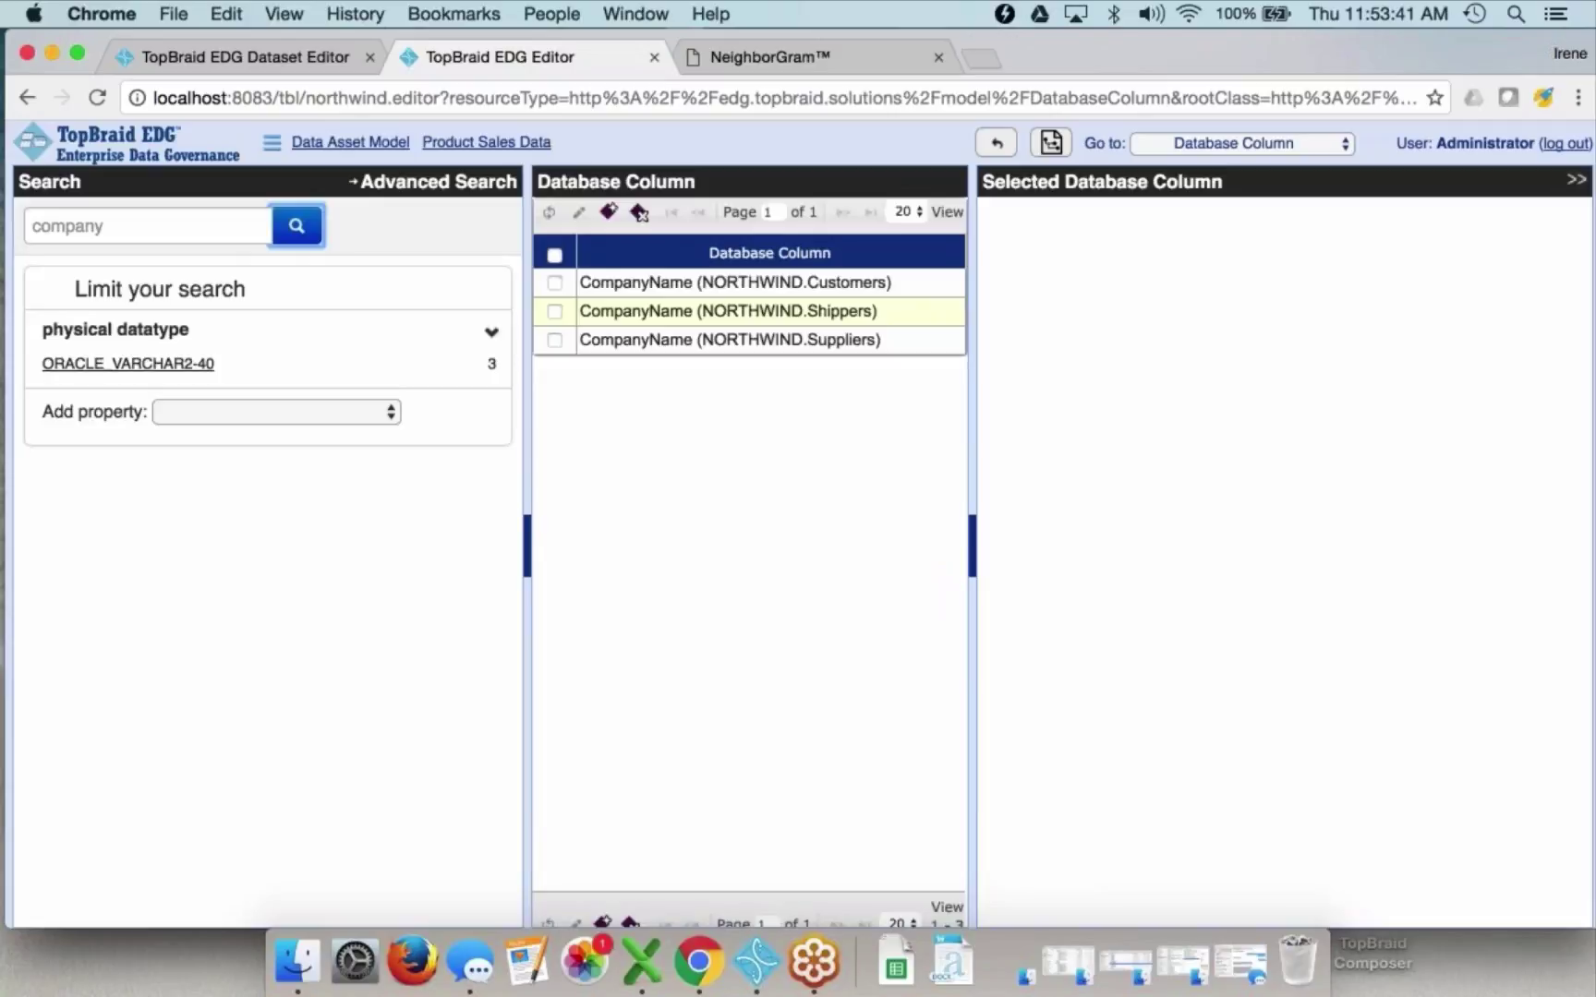
pyautogui.moveTo(972, 547); pyautogui.dragTo(1109, 553)
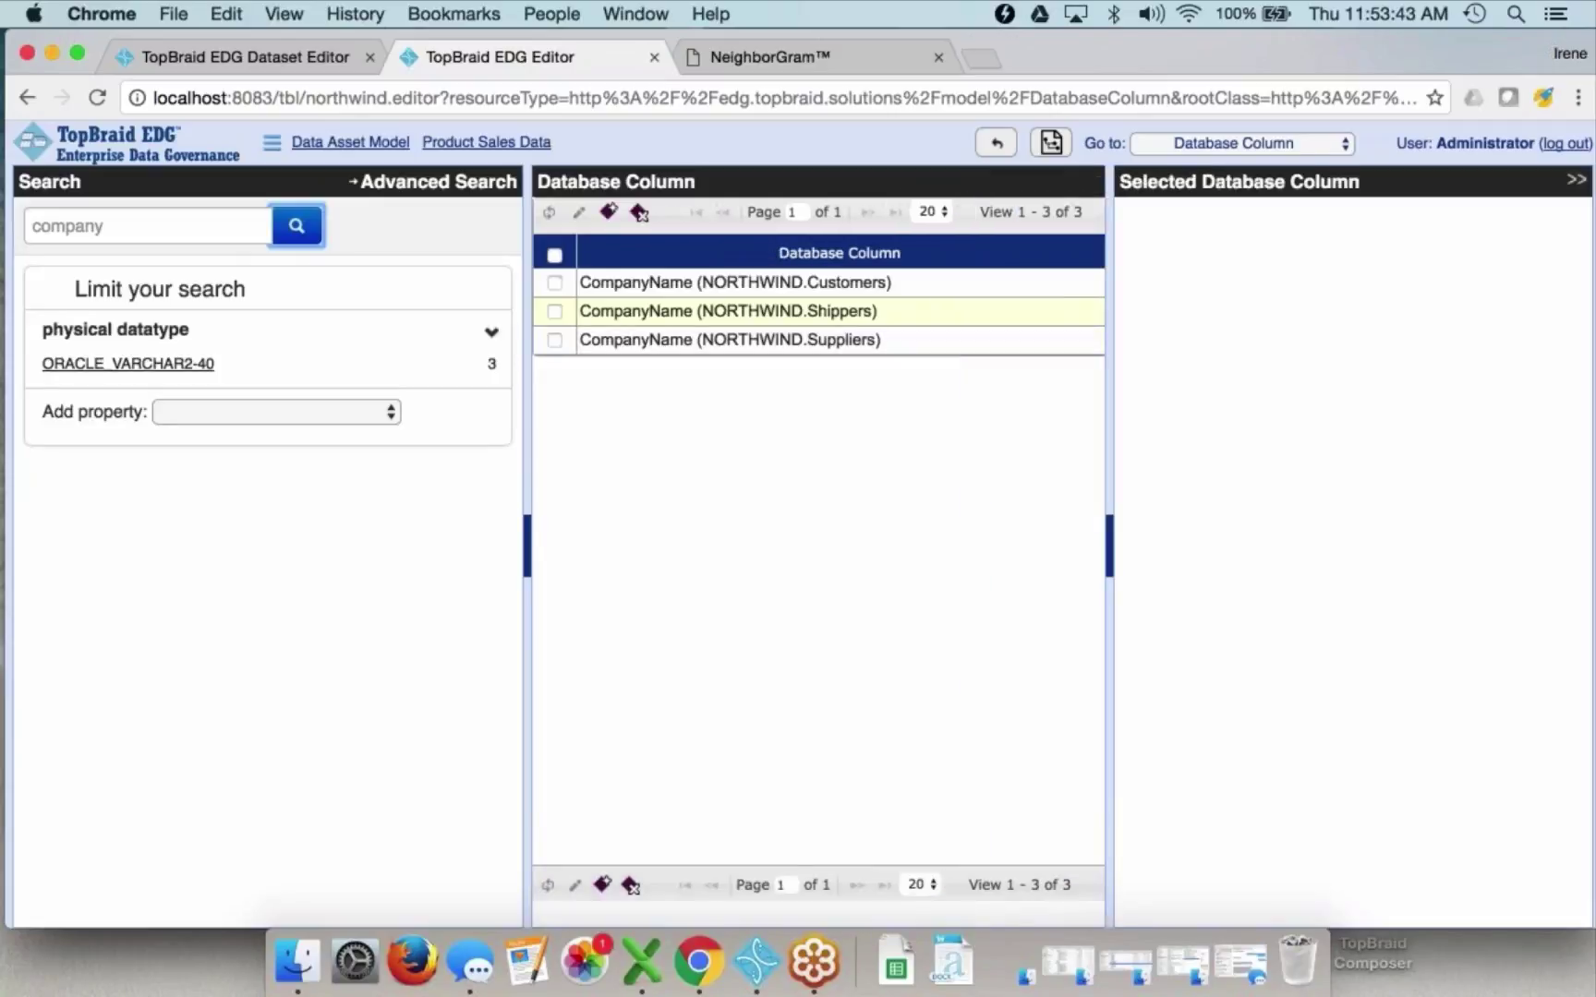
pyautogui.click(666, 269)
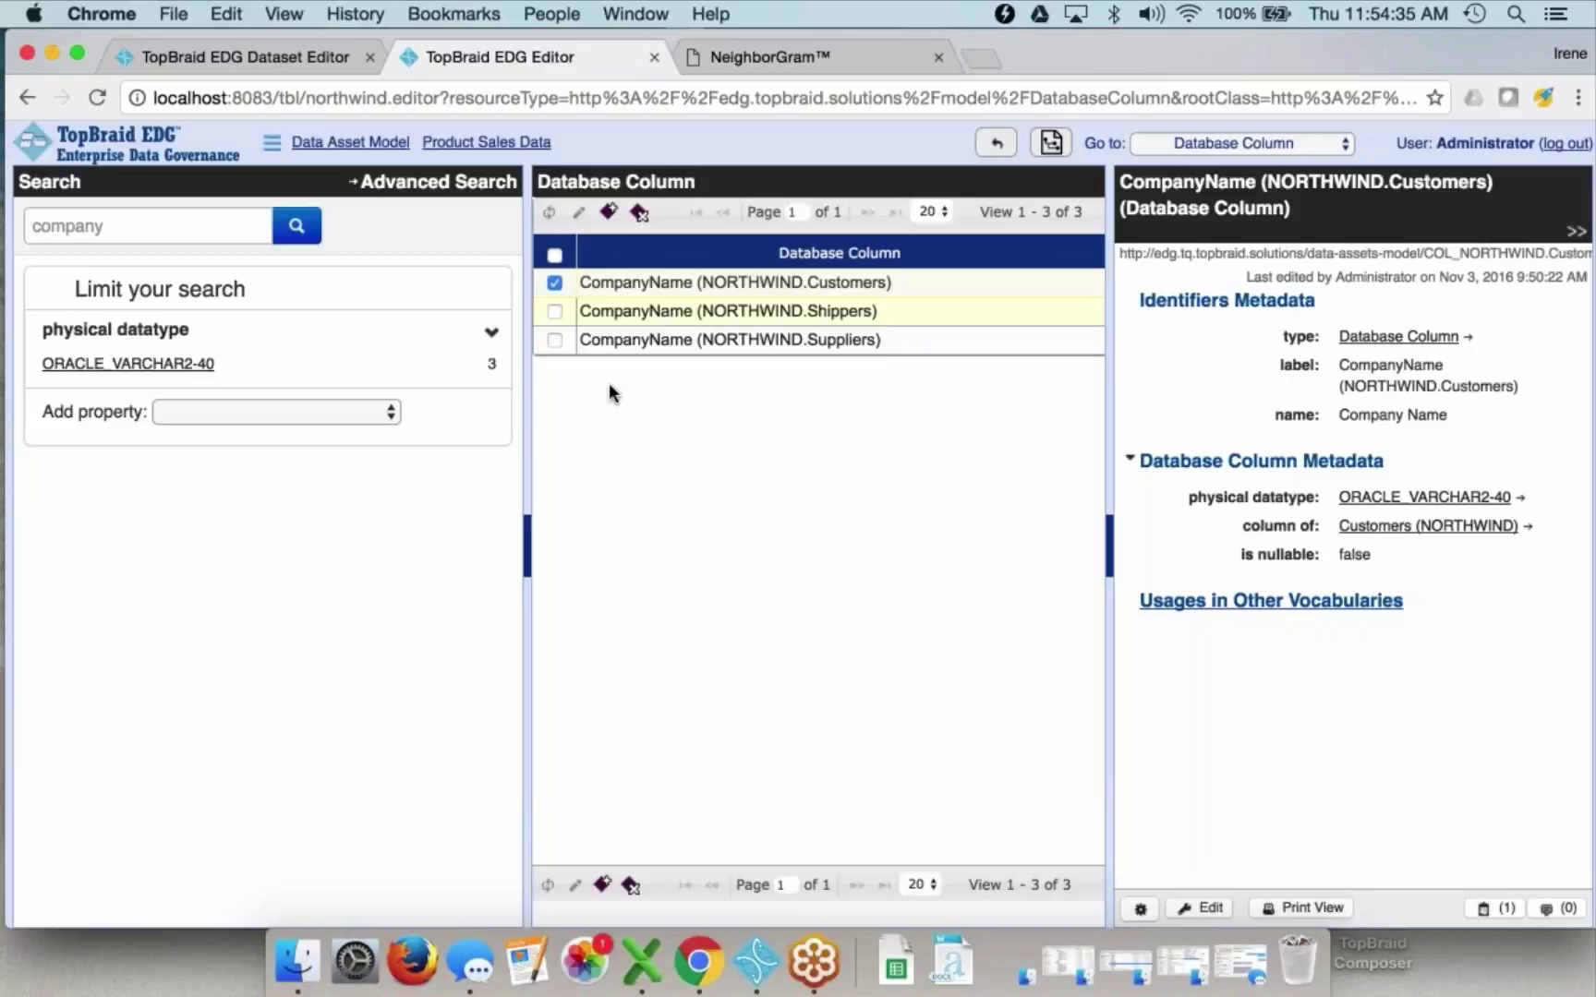
# - Switch to the advanced search and find database columns containing the text "company"
pyautogui.click(405, 189)
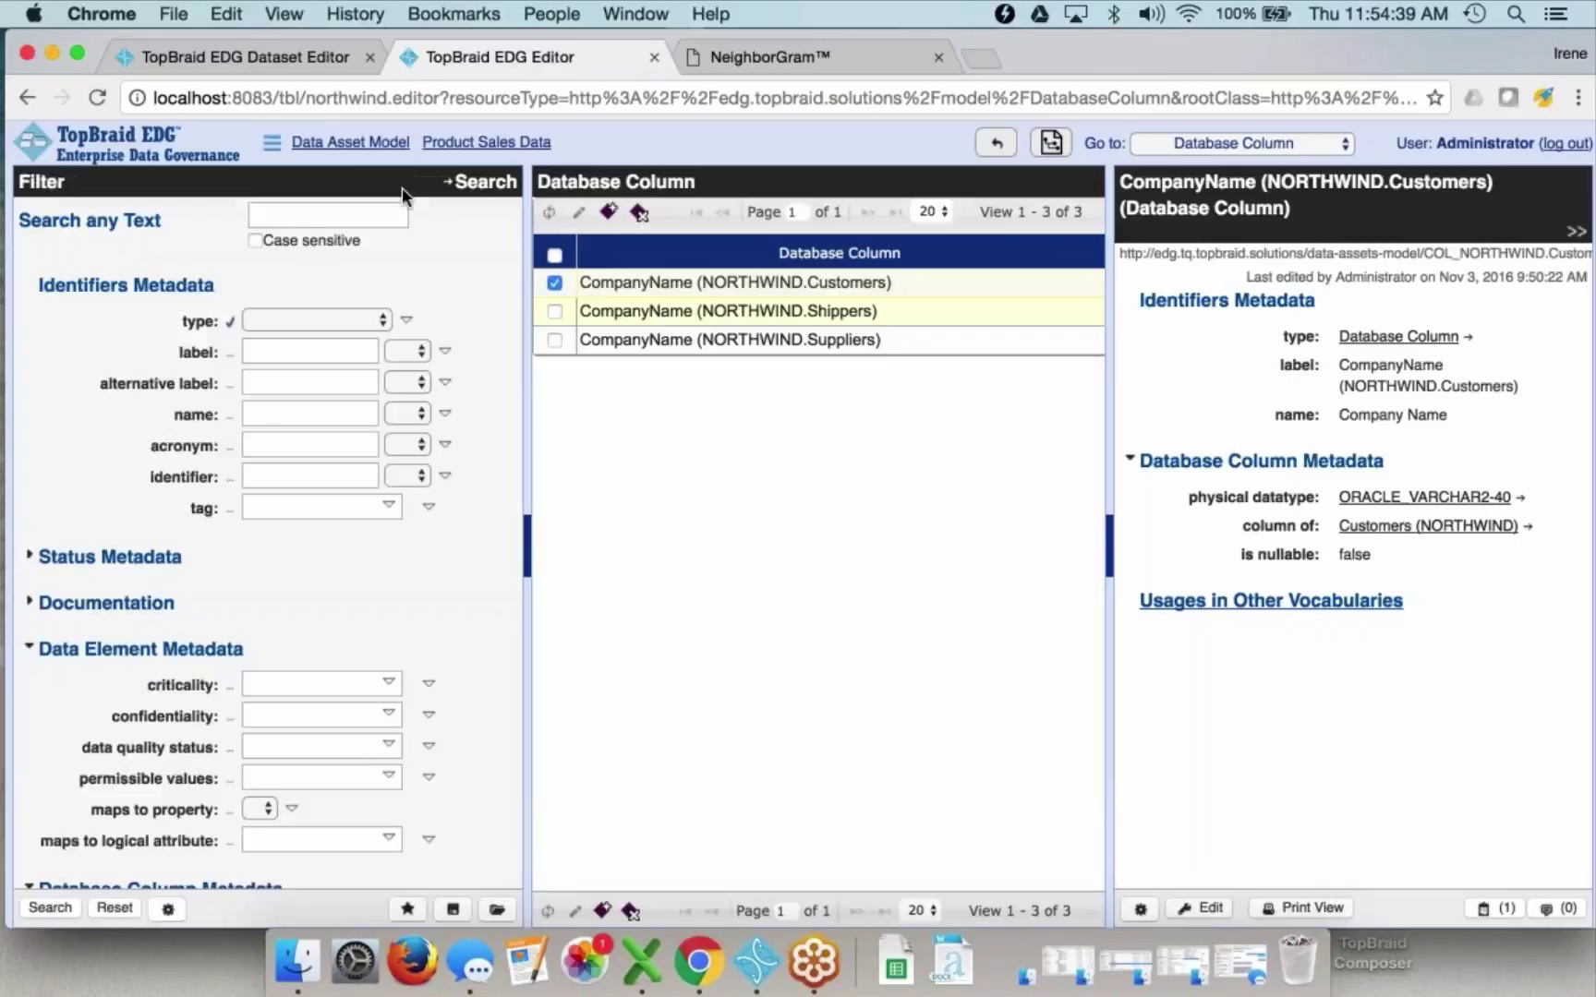
pyautogui.click(335, 218)
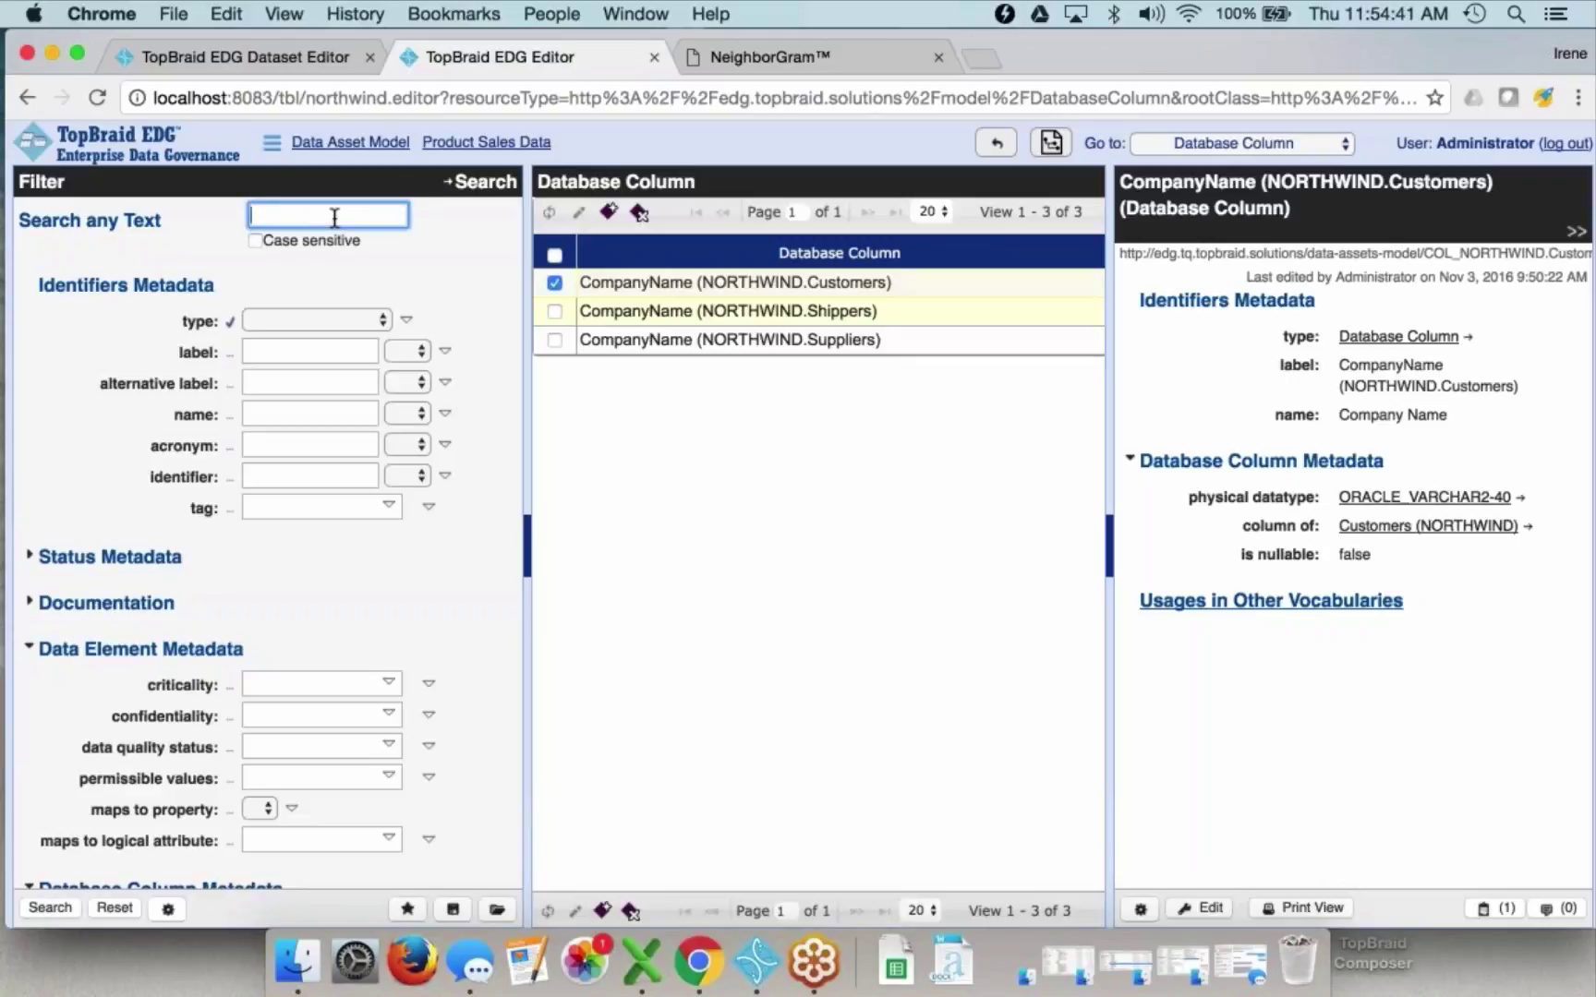
pyautogui.write('company')
pyautogui.click(50, 909)
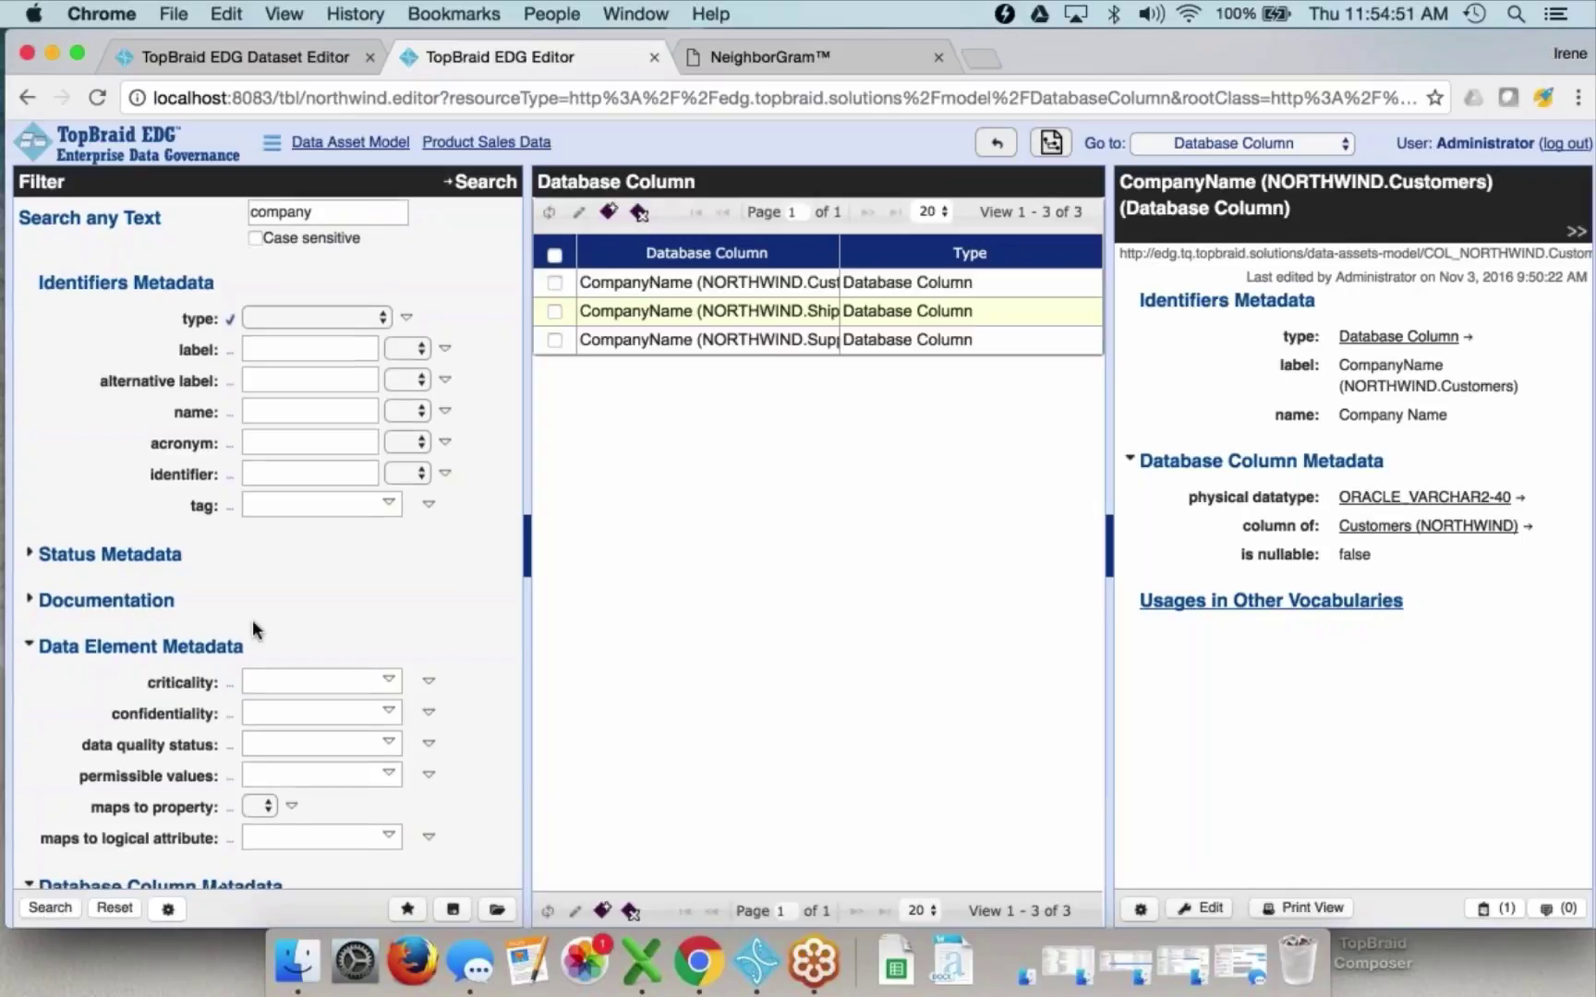
# - Batch edit the search results, mapping all found columns to the glossary term Company Name under Traceability, and save the changes
pyautogui.scroll(-4, 252, 624)
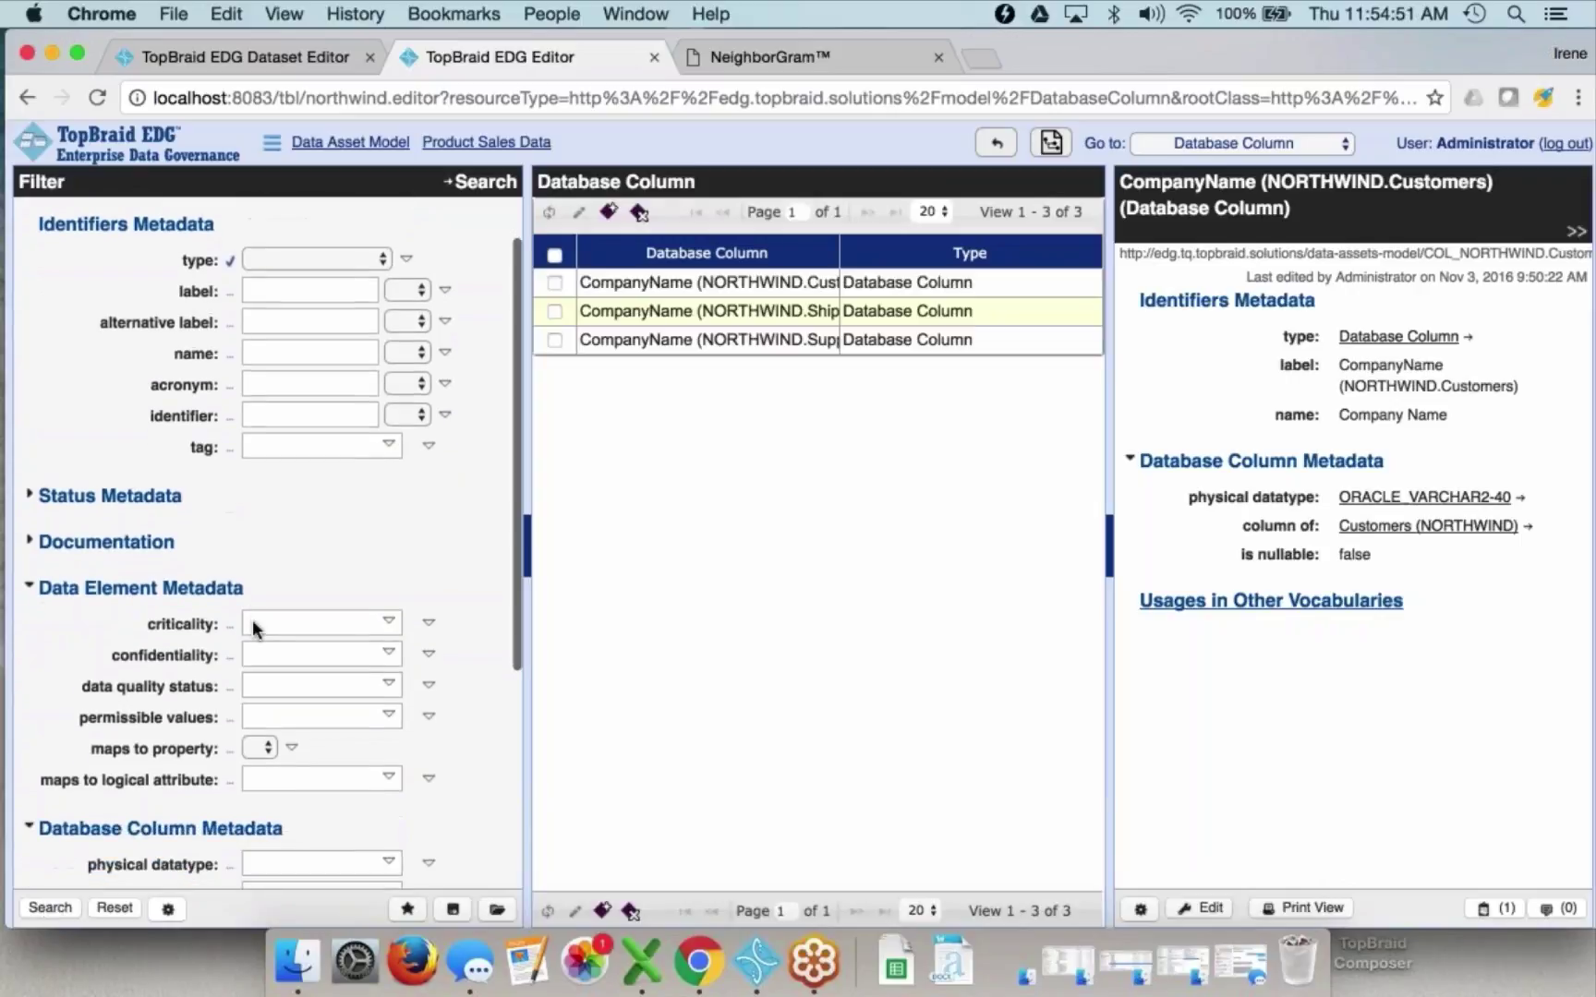
pyautogui.click(167, 910)
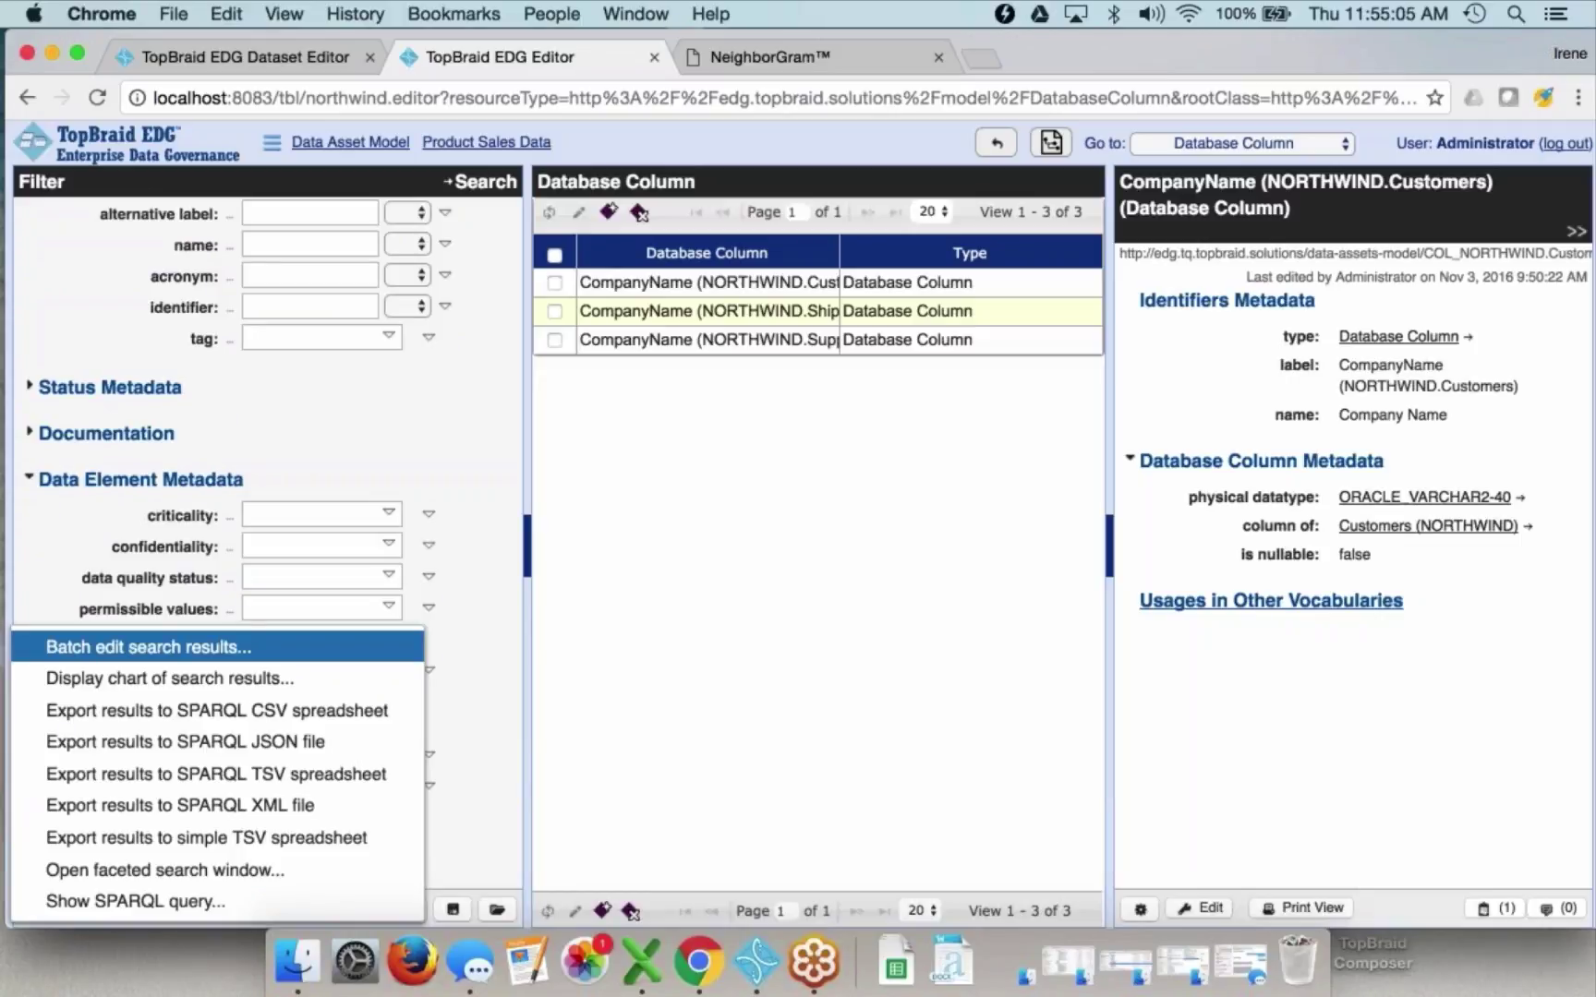
pyautogui.press('Escape')
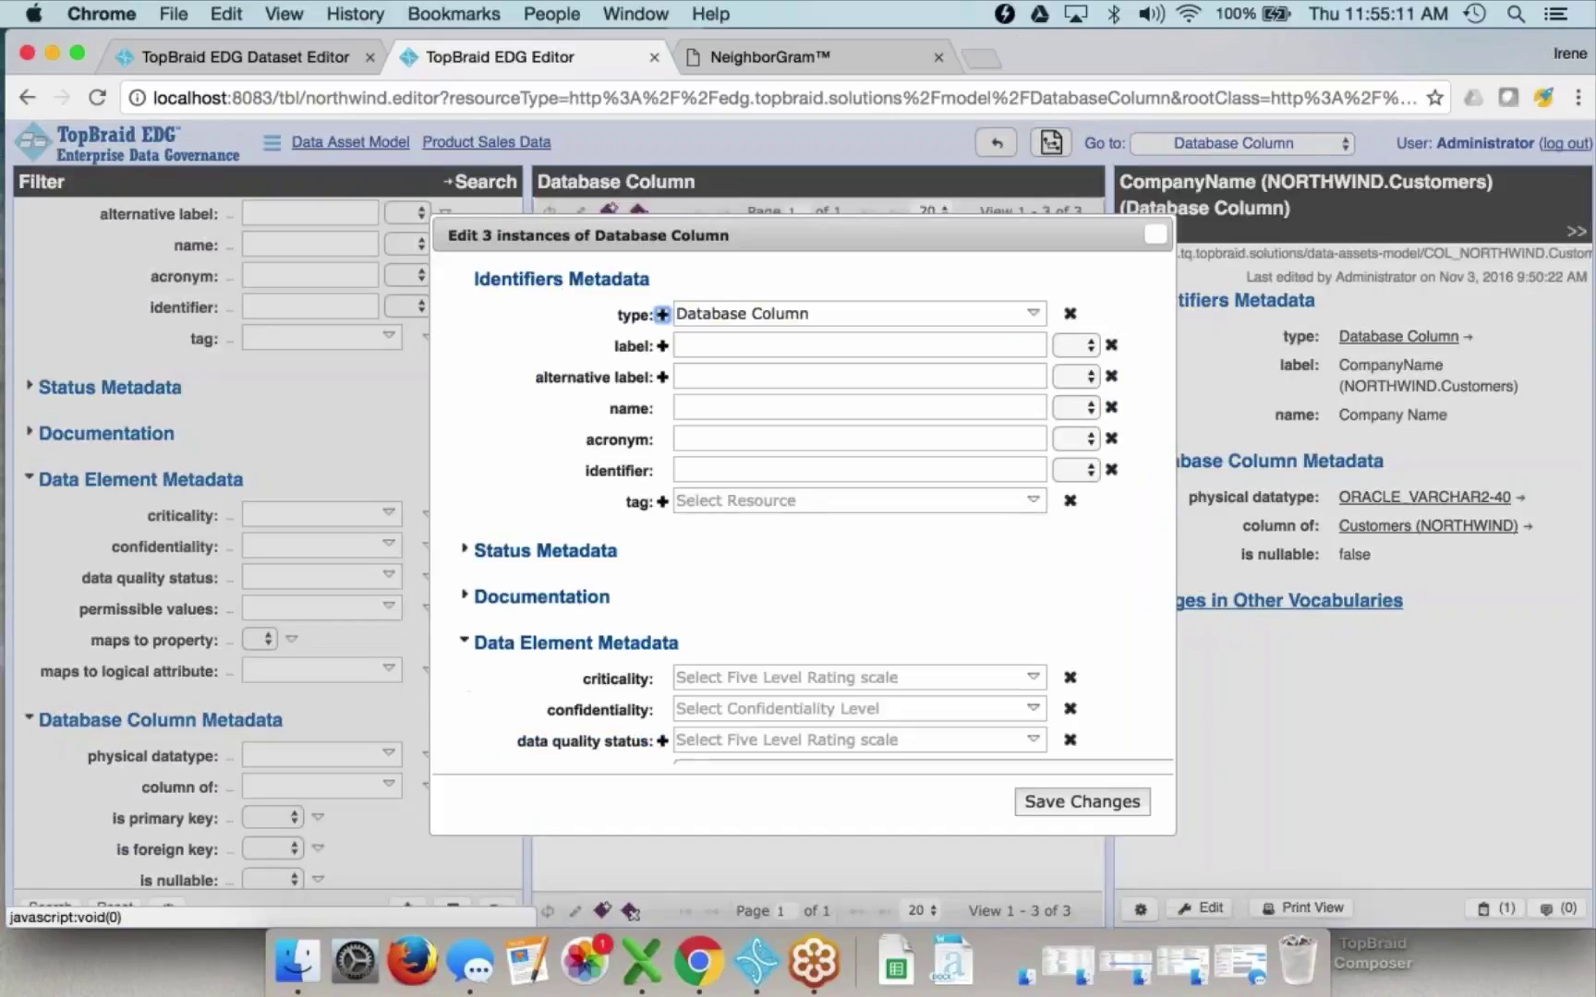
pyautogui.scroll(-10, 656, 588)
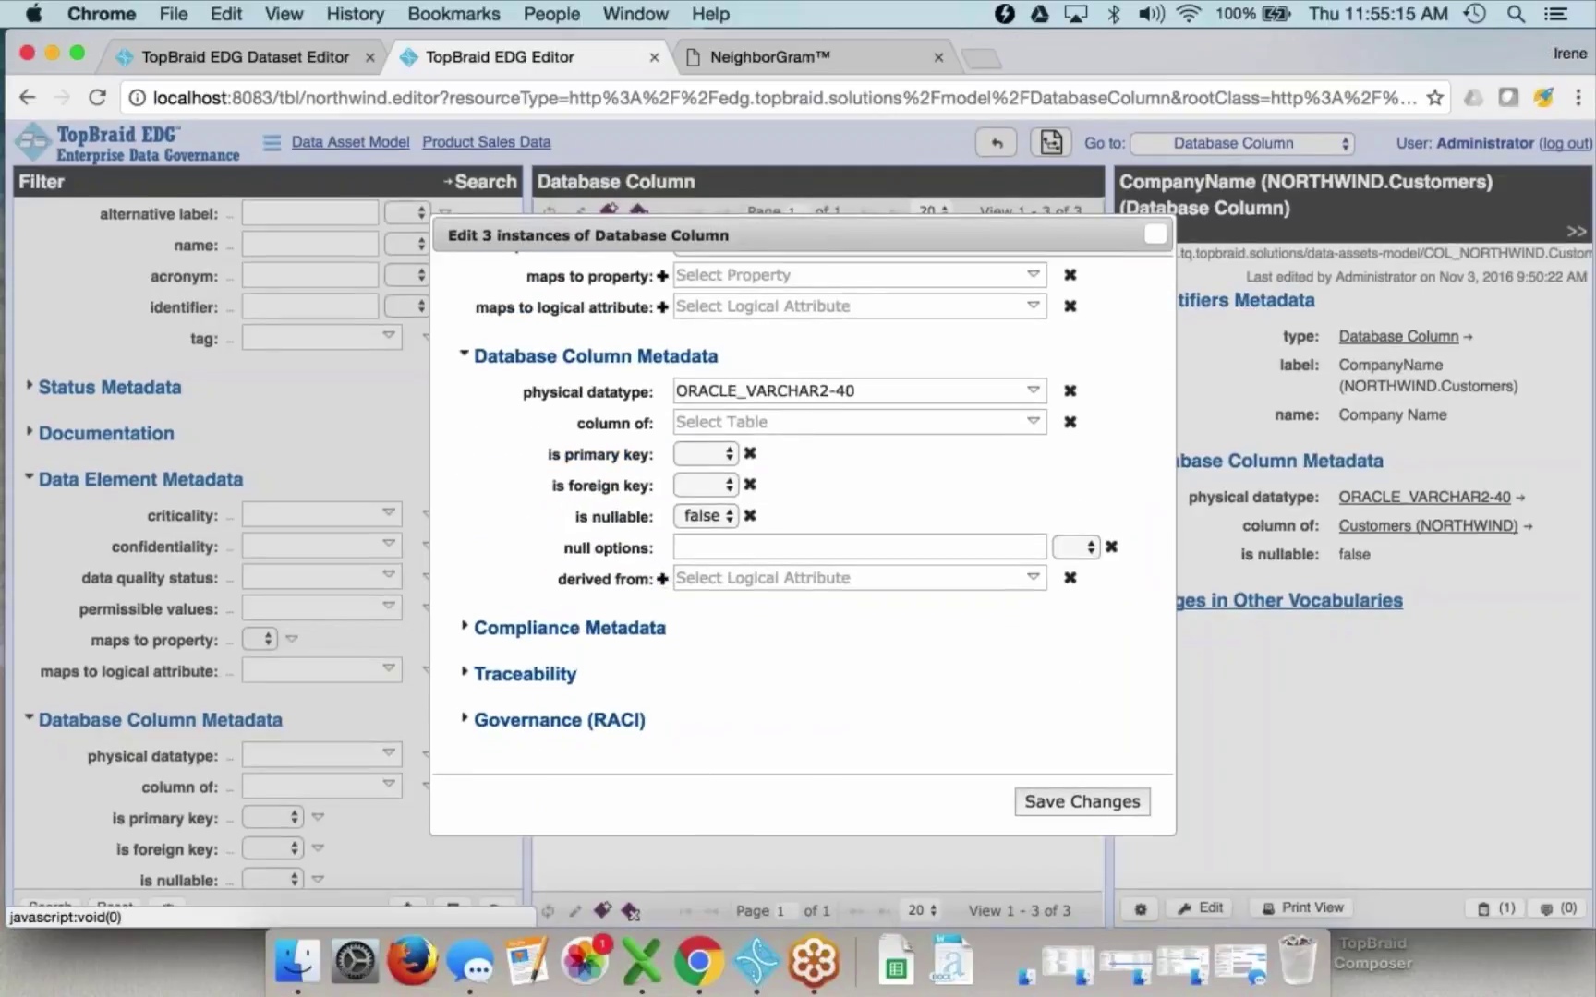
pyautogui.click(525, 673)
pyautogui.scroll(-1, 728, 626)
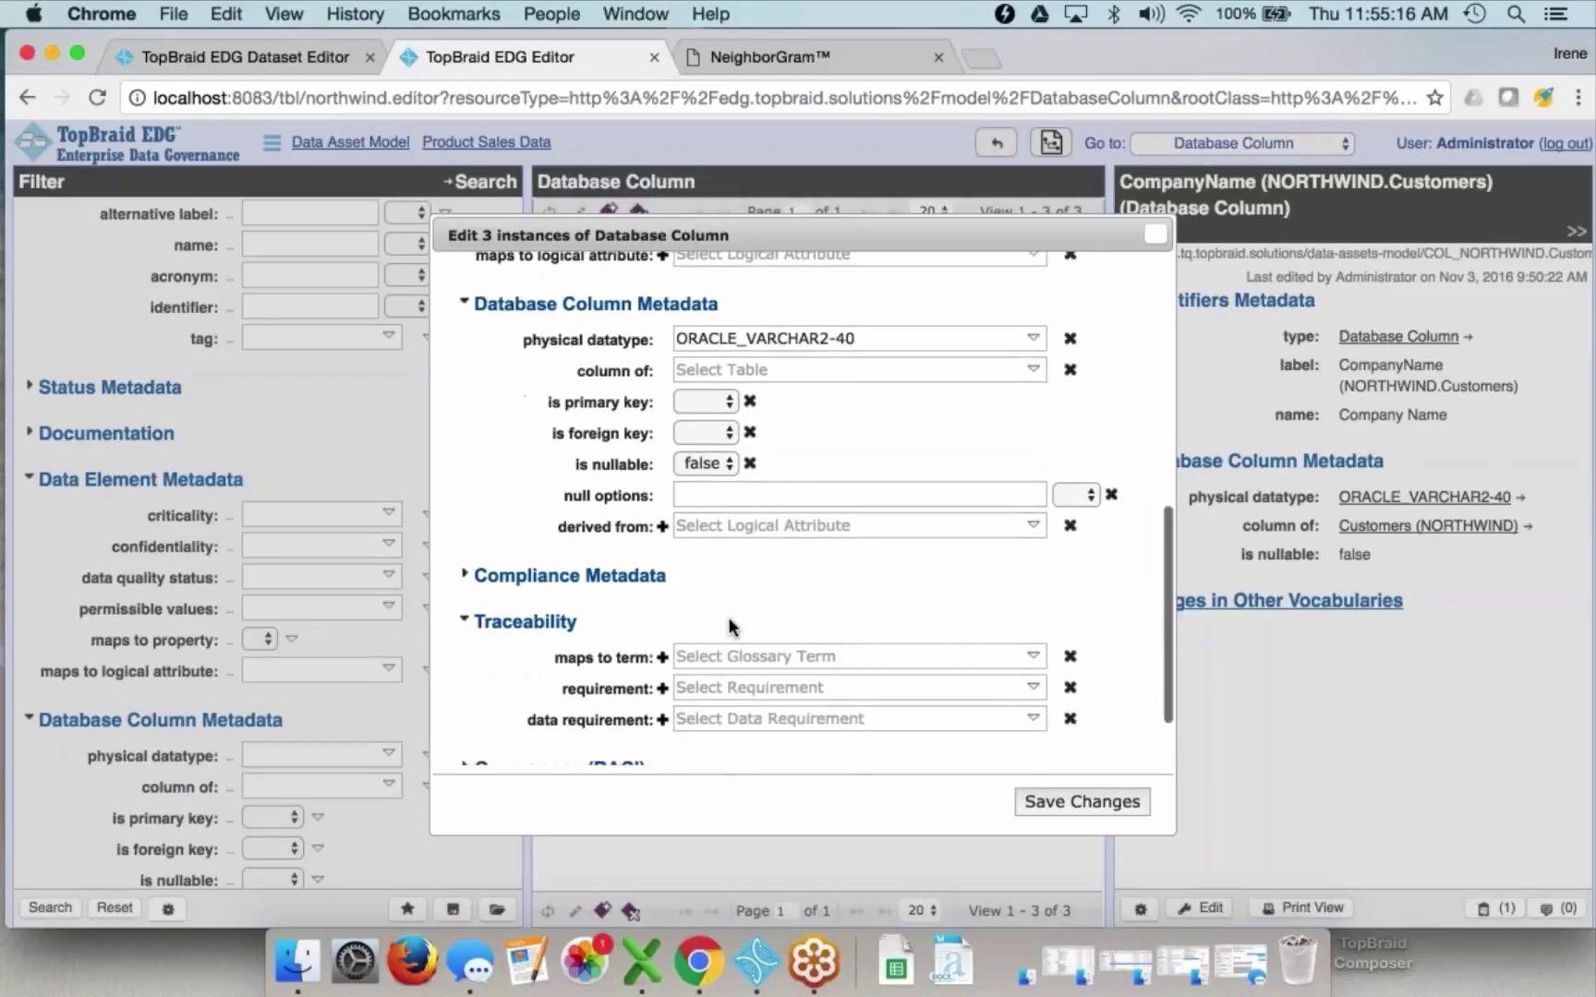
pyautogui.scroll(-1, 728, 624)
pyautogui.click(745, 609)
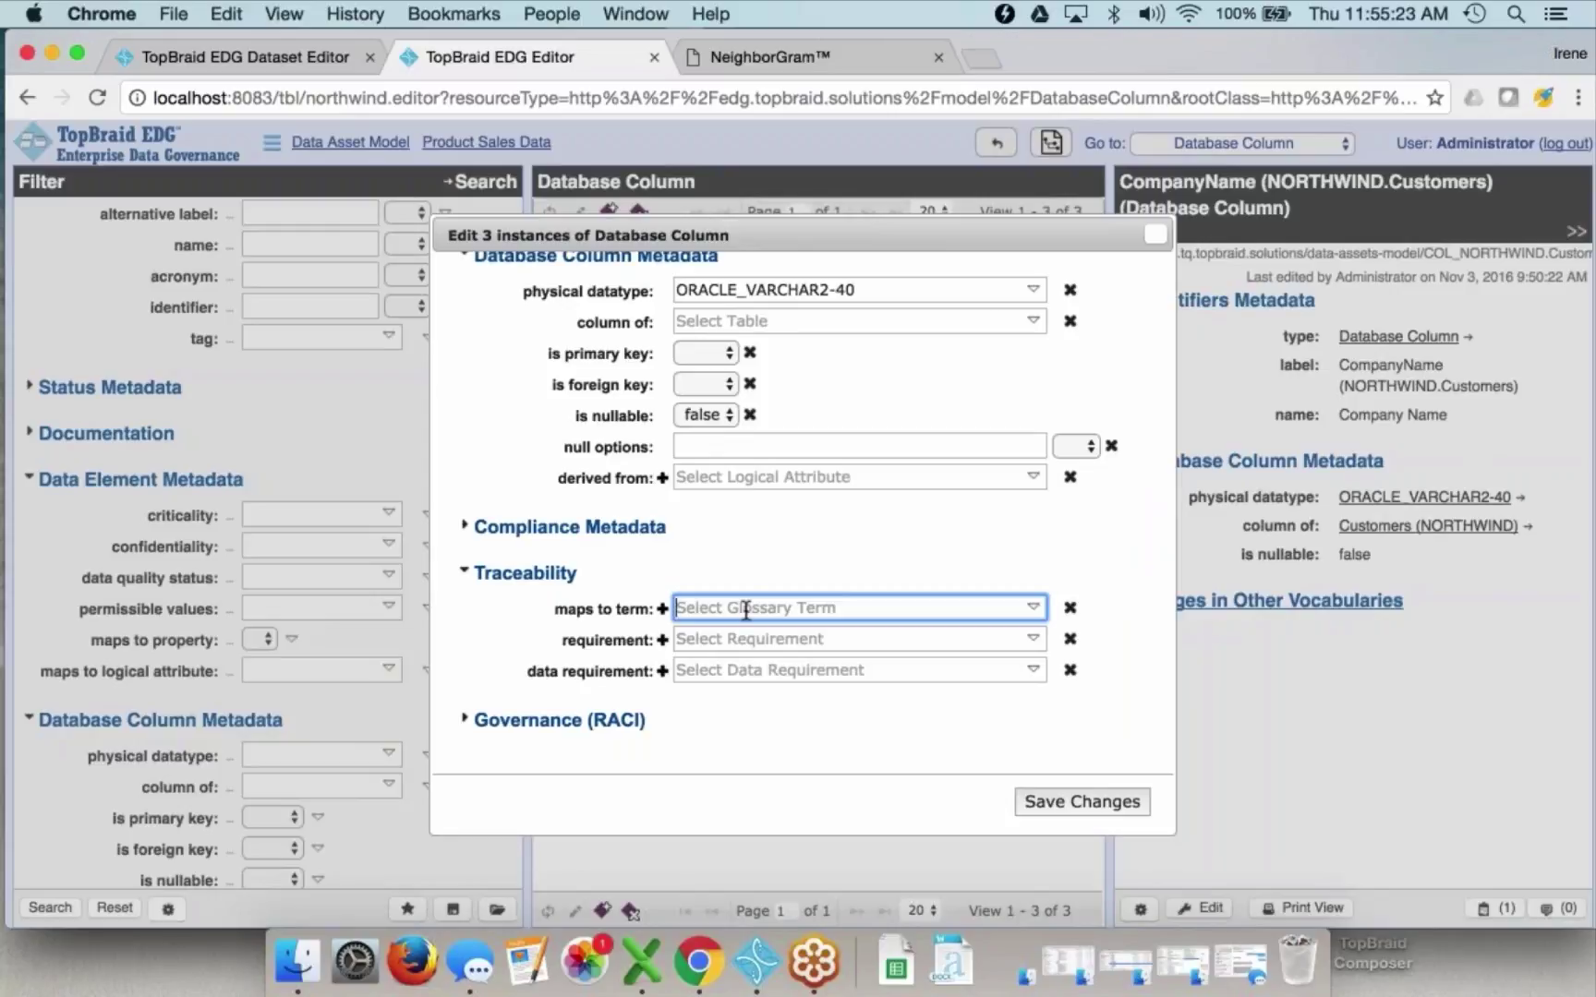
pyautogui.write('c')
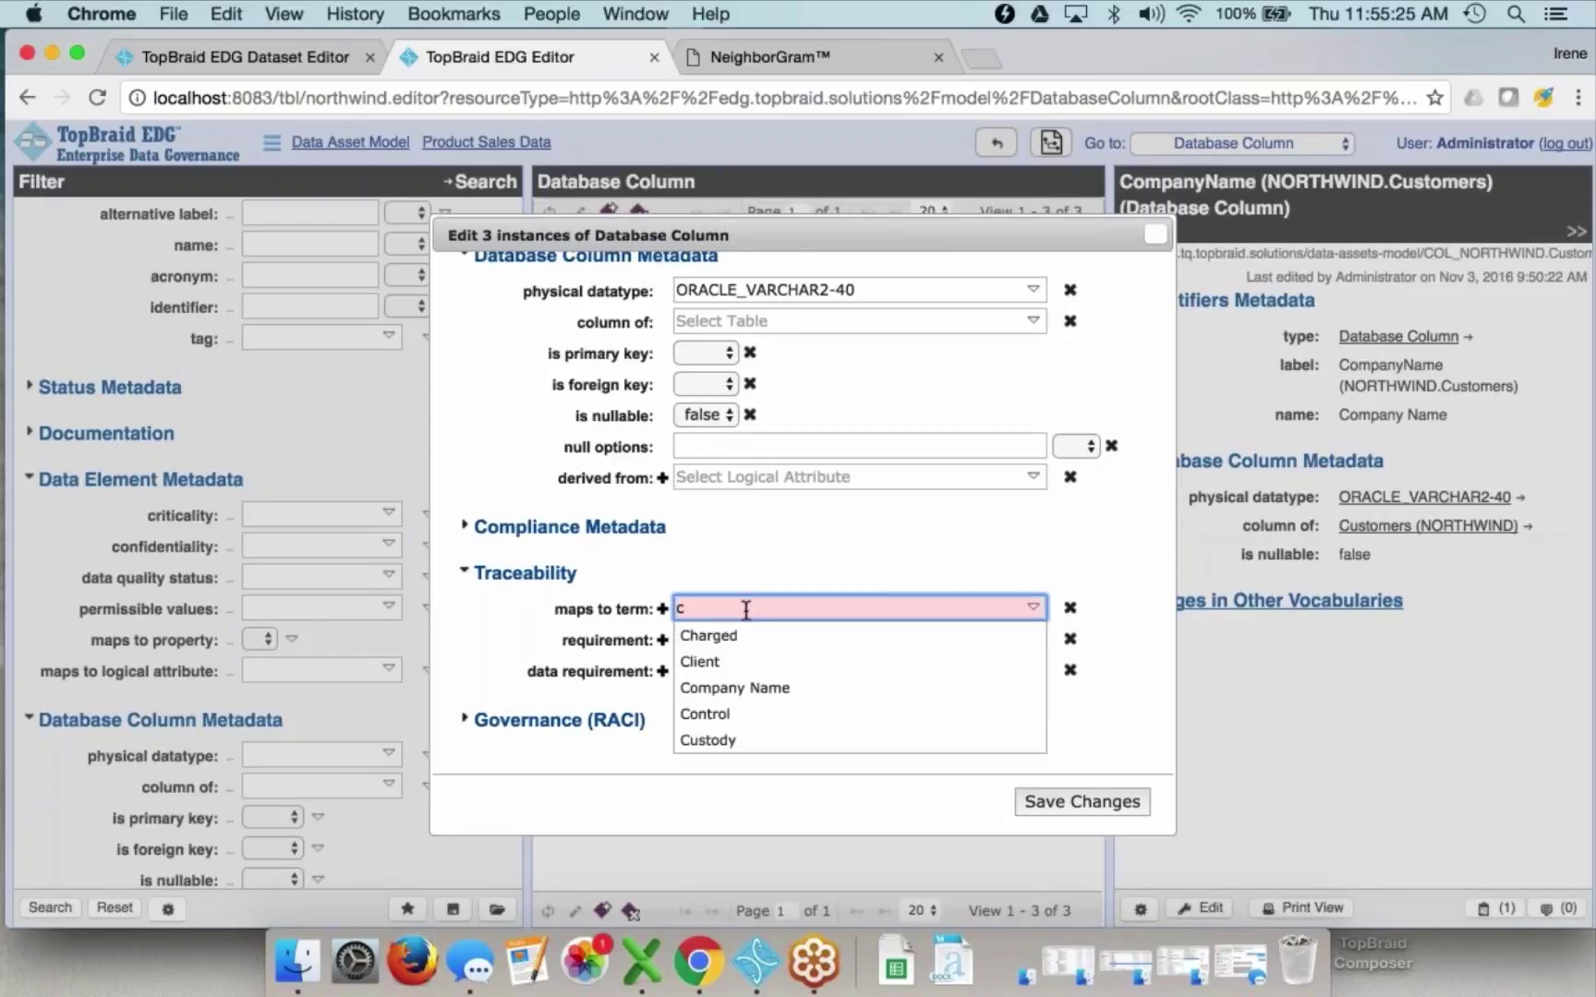
pyautogui.click(774, 688)
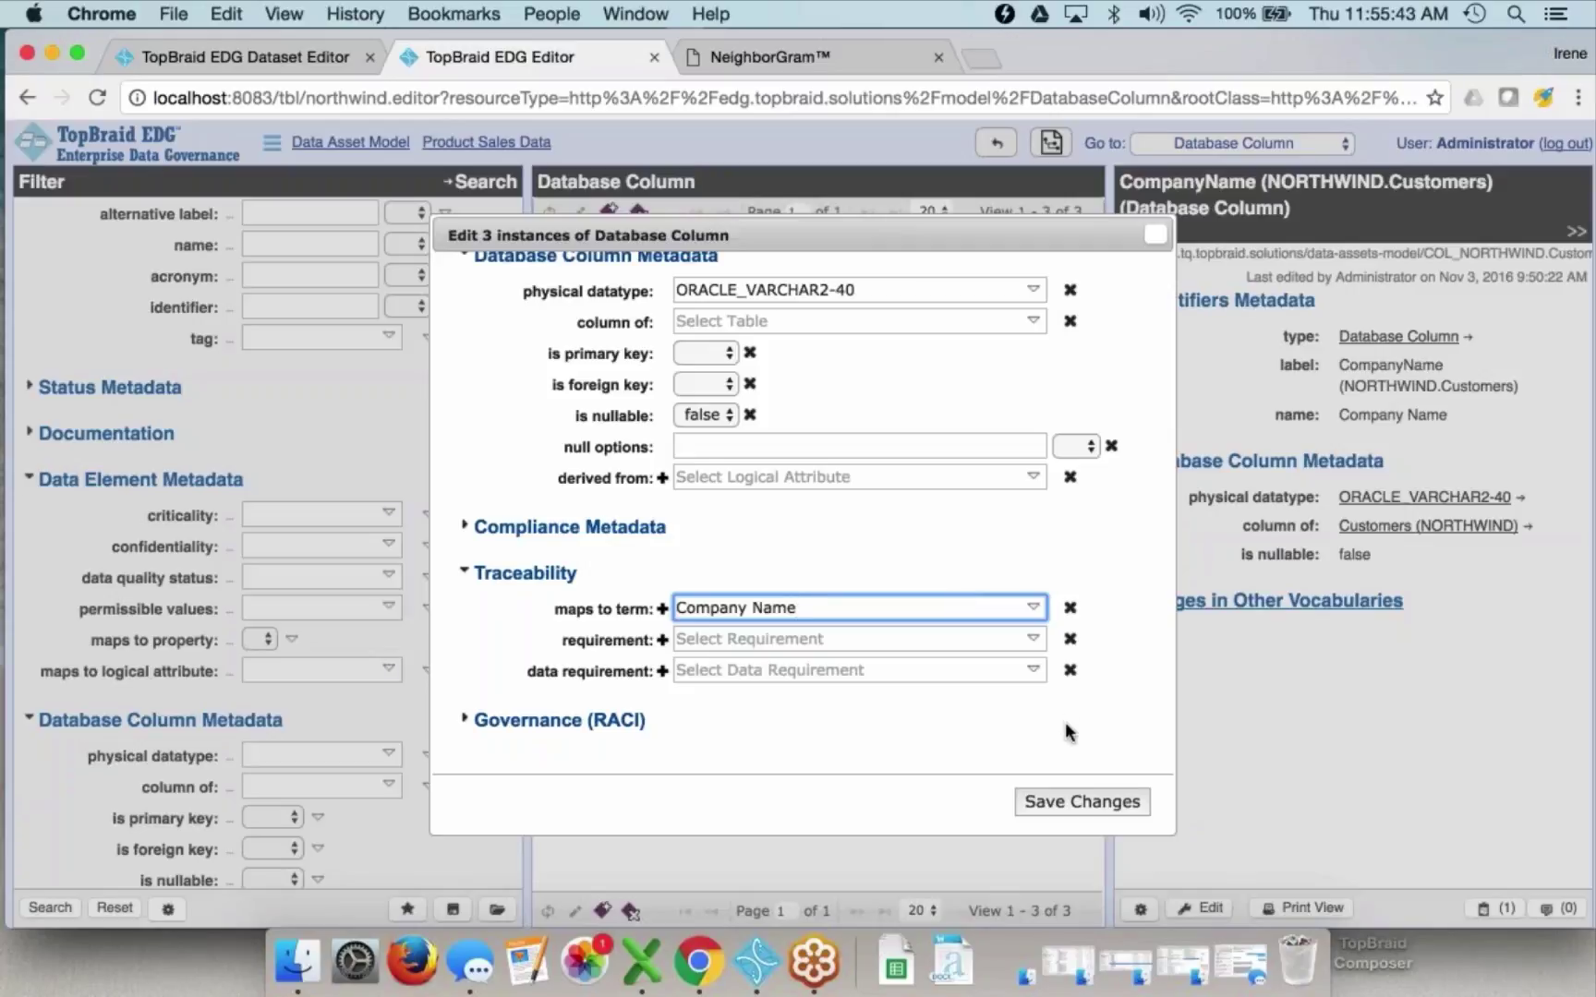
pyautogui.click(1060, 804)
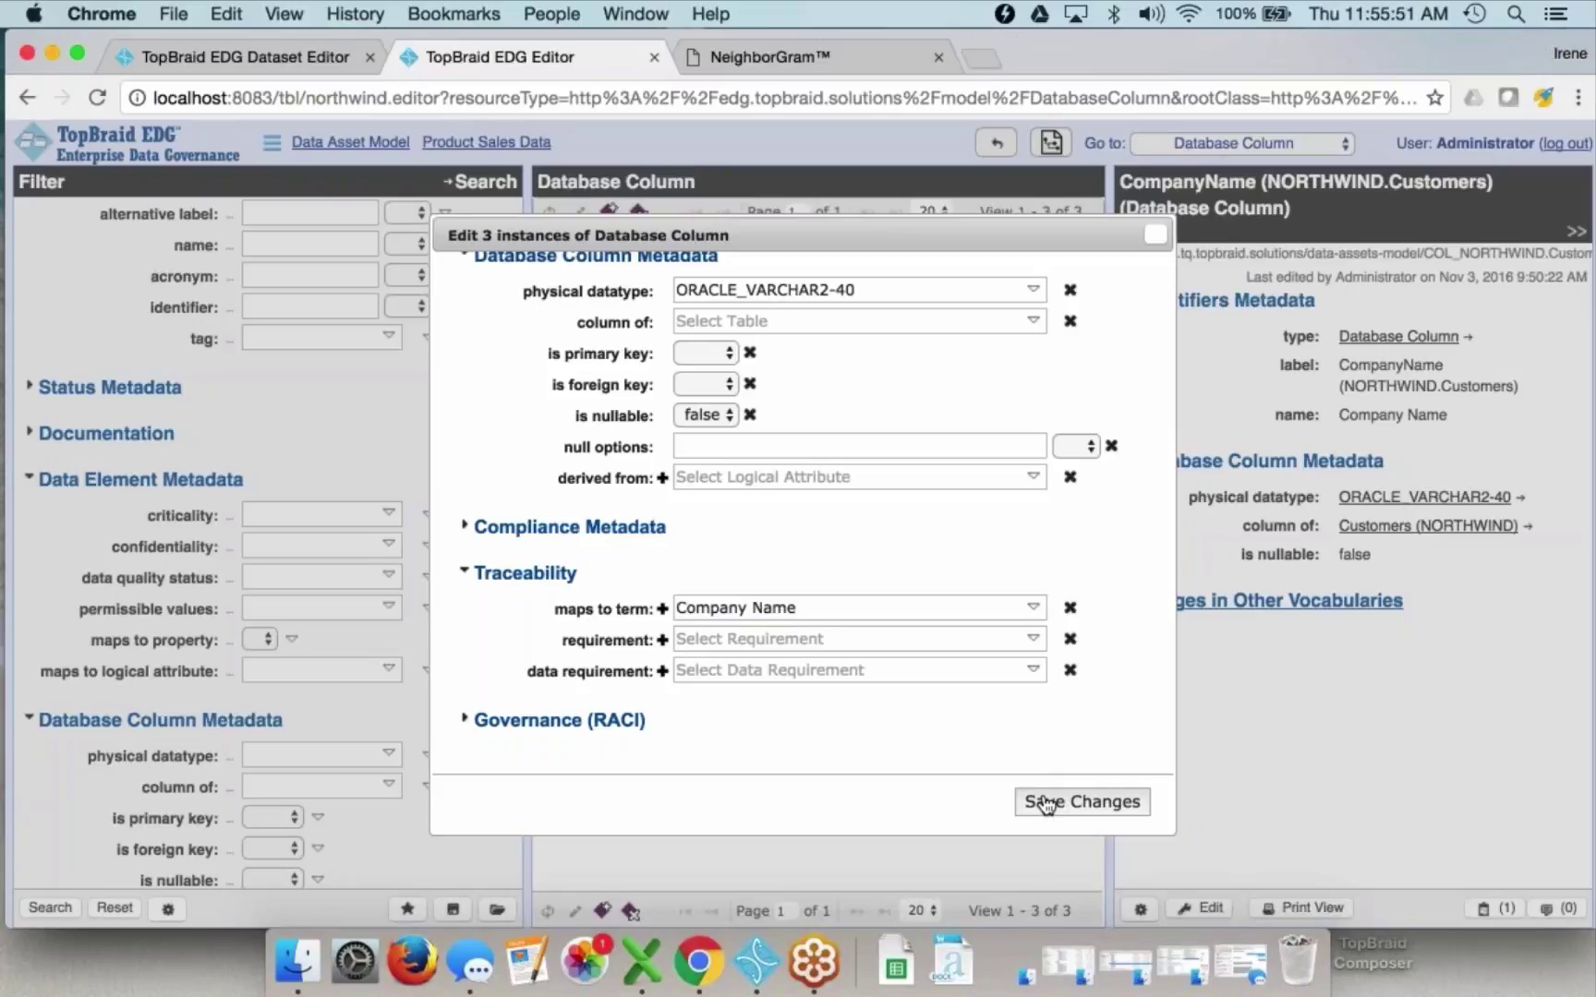
pyautogui.click(1046, 803)
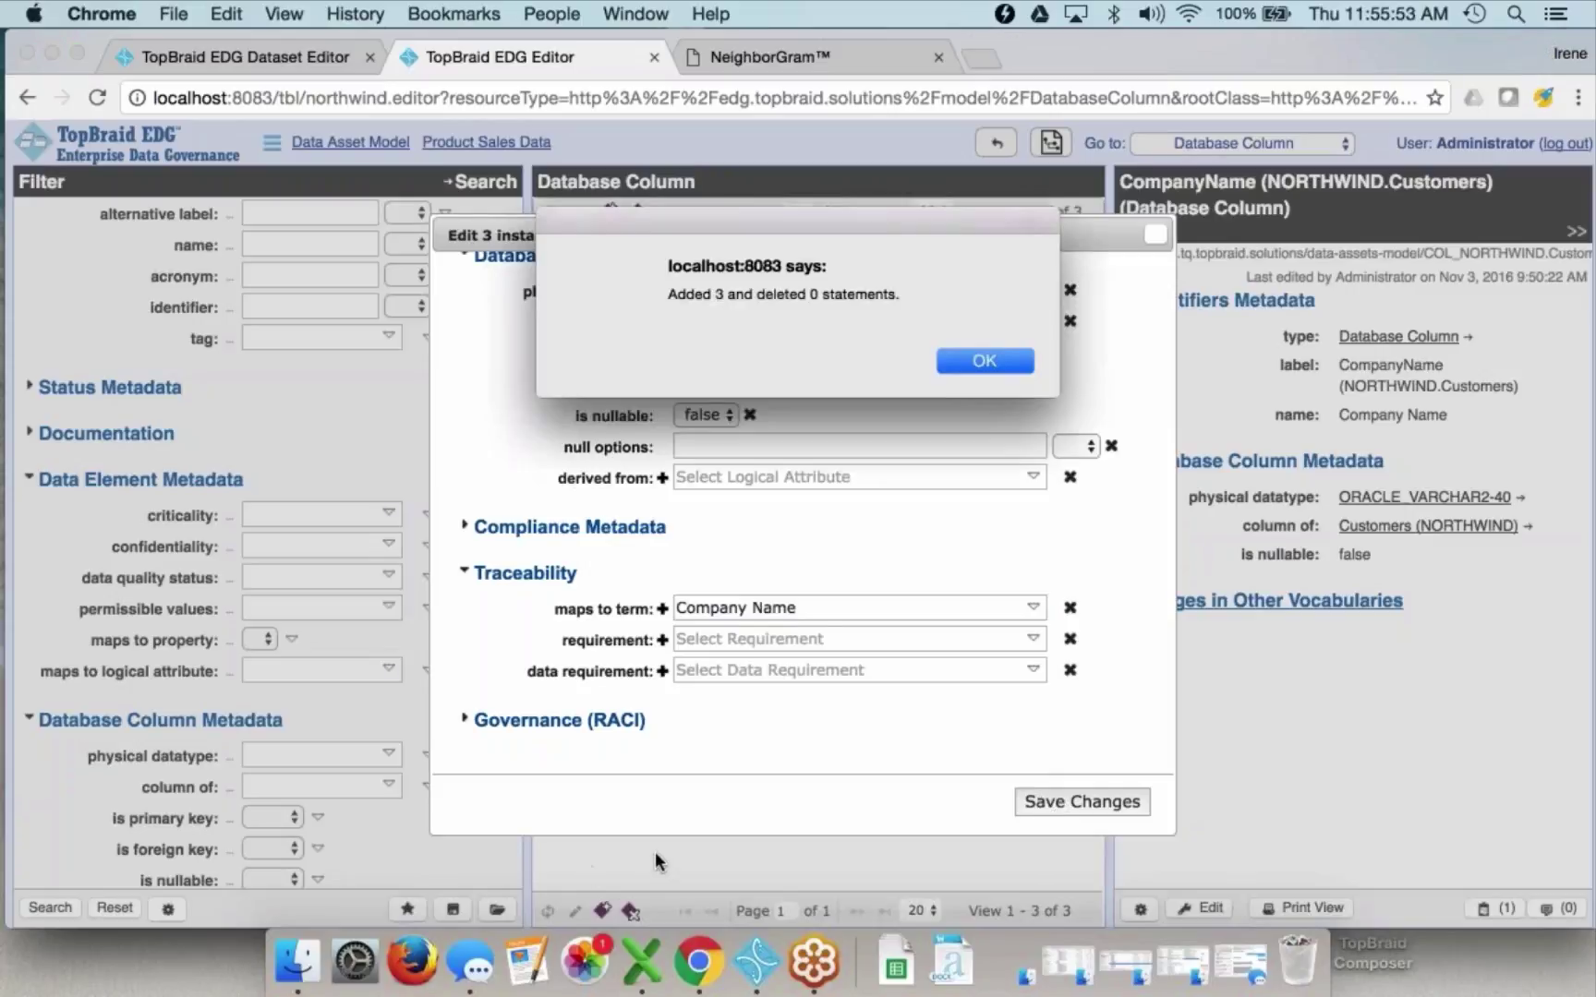
# - Dismiss the save confirmations to finish the batch edit and widen the details view of CompanyName (NORTHWIND.Customers)
pyautogui.click(979, 360)
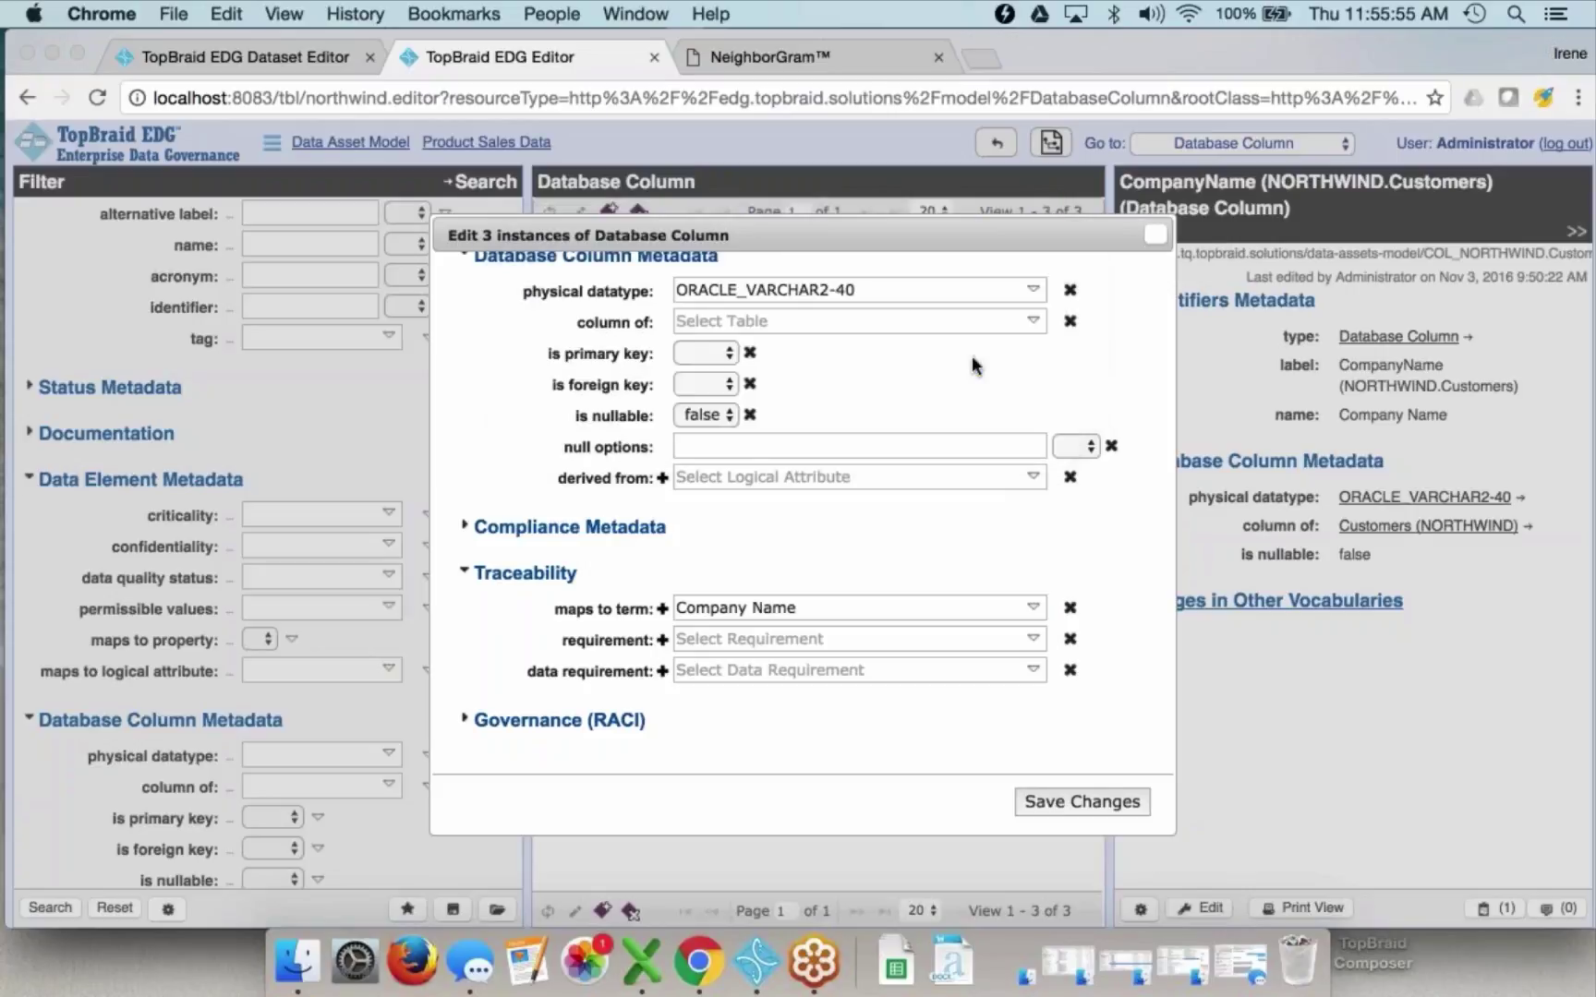
pyautogui.click(528, 554)
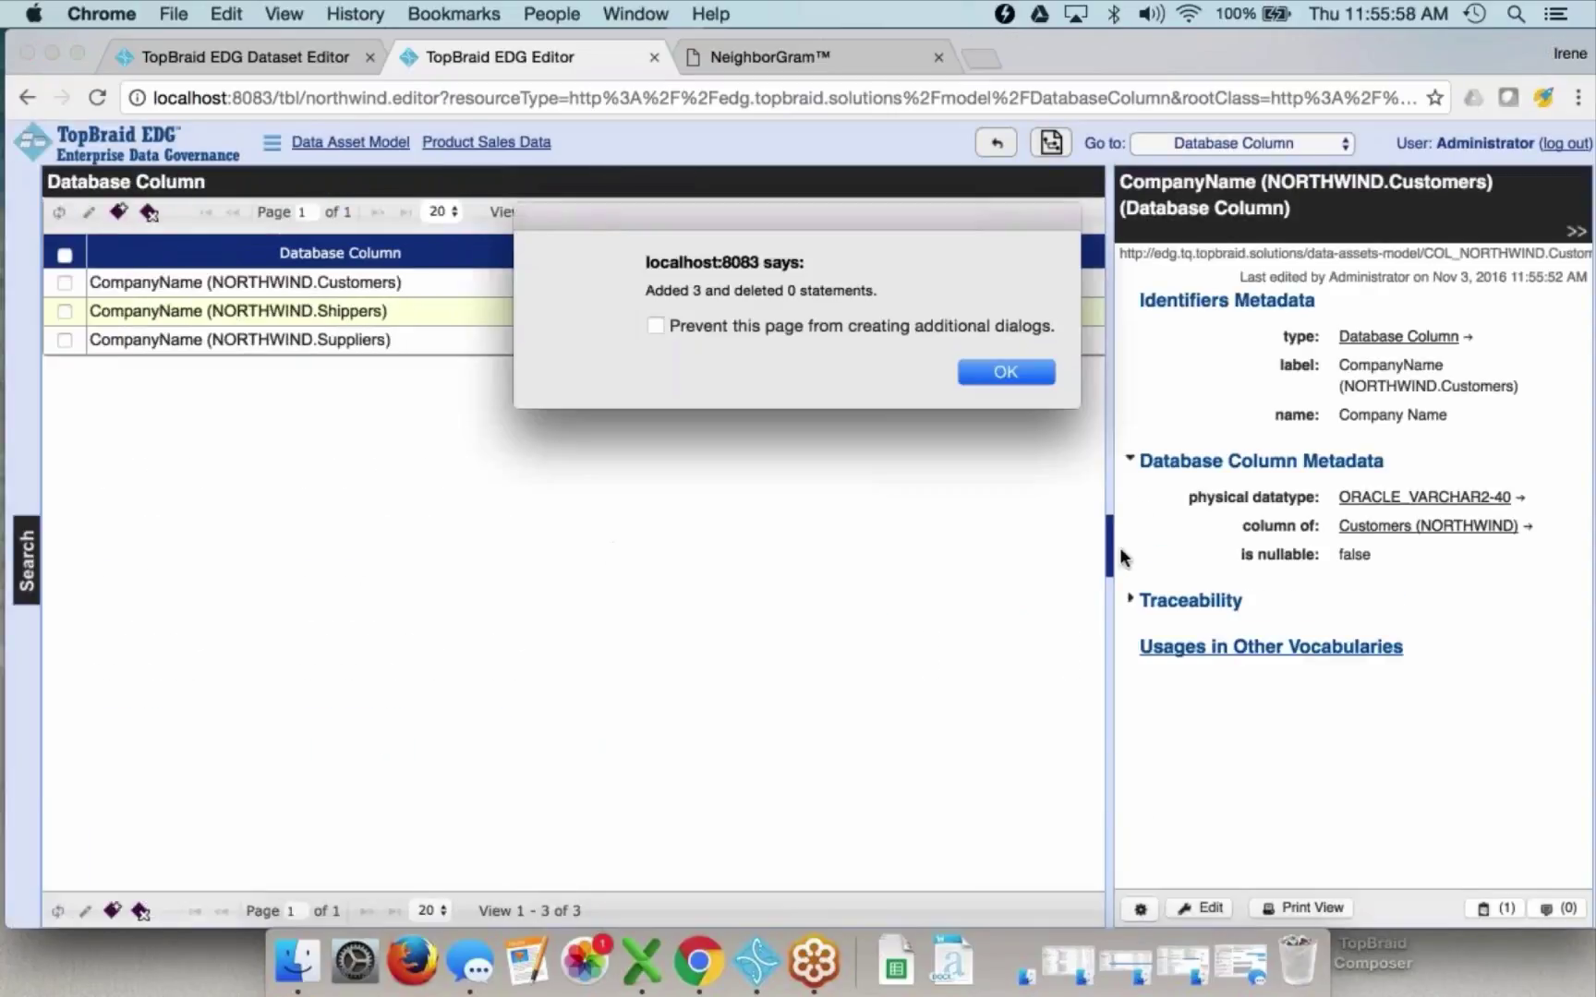
pyautogui.click(1003, 371)
pyautogui.moveTo(1109, 499); pyautogui.dragTo(841, 555)
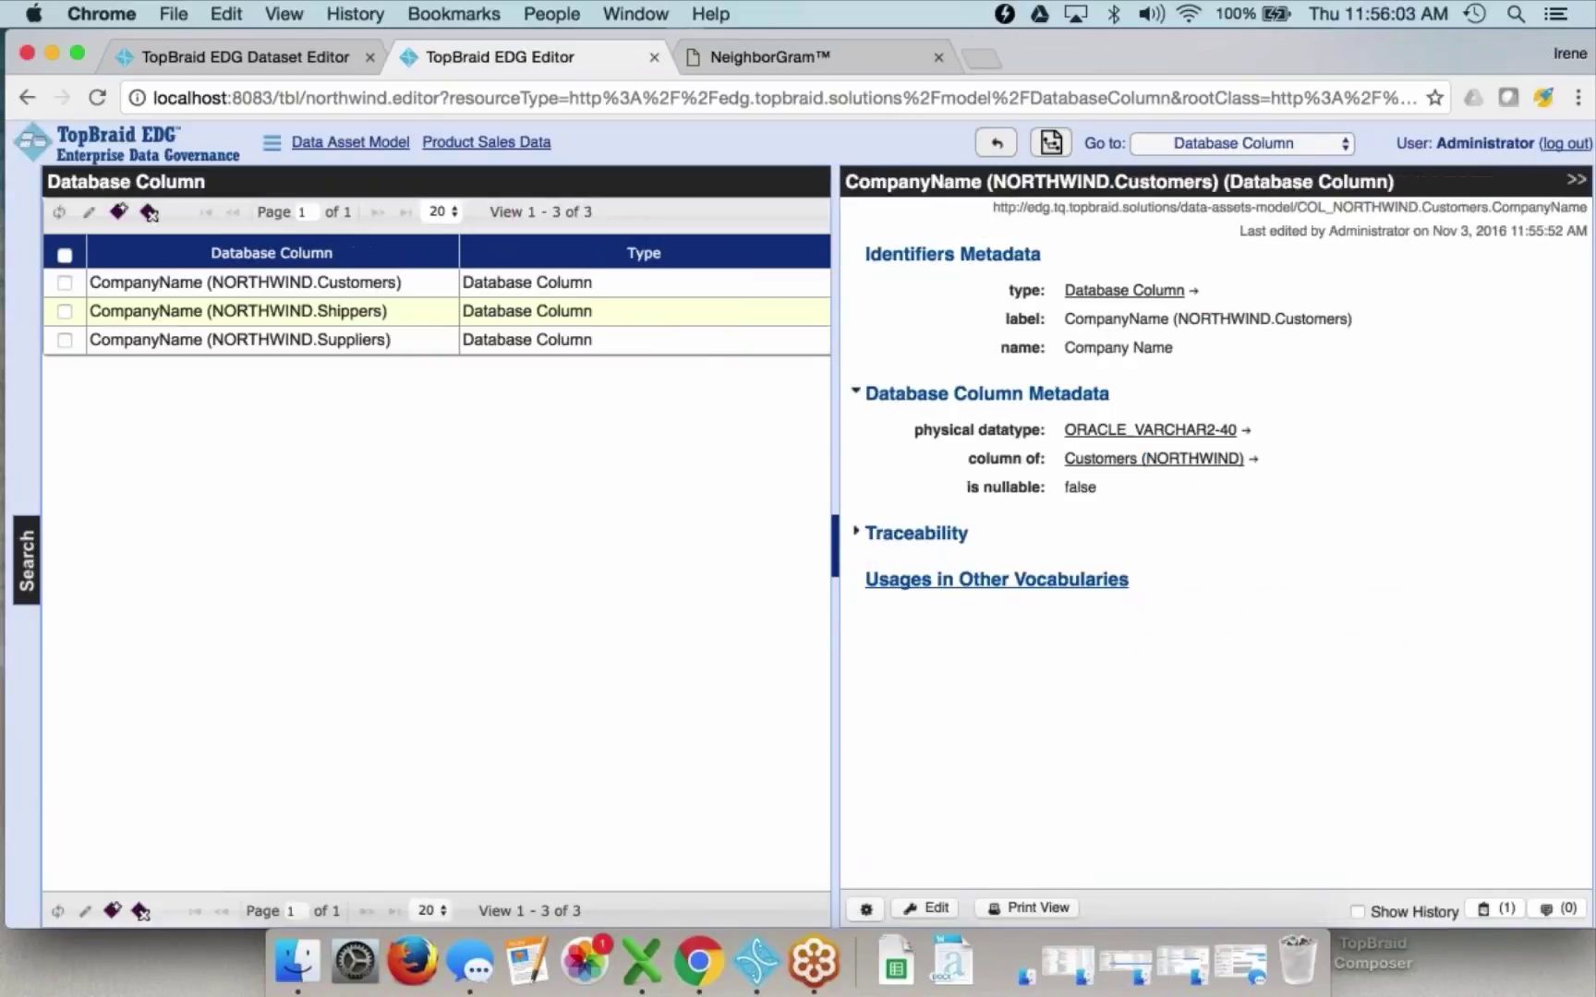
# - Expand Traceability for CompanyName (NORTHWIND.Customers), review its change history, and hide the history again
pyautogui.click(908, 549)
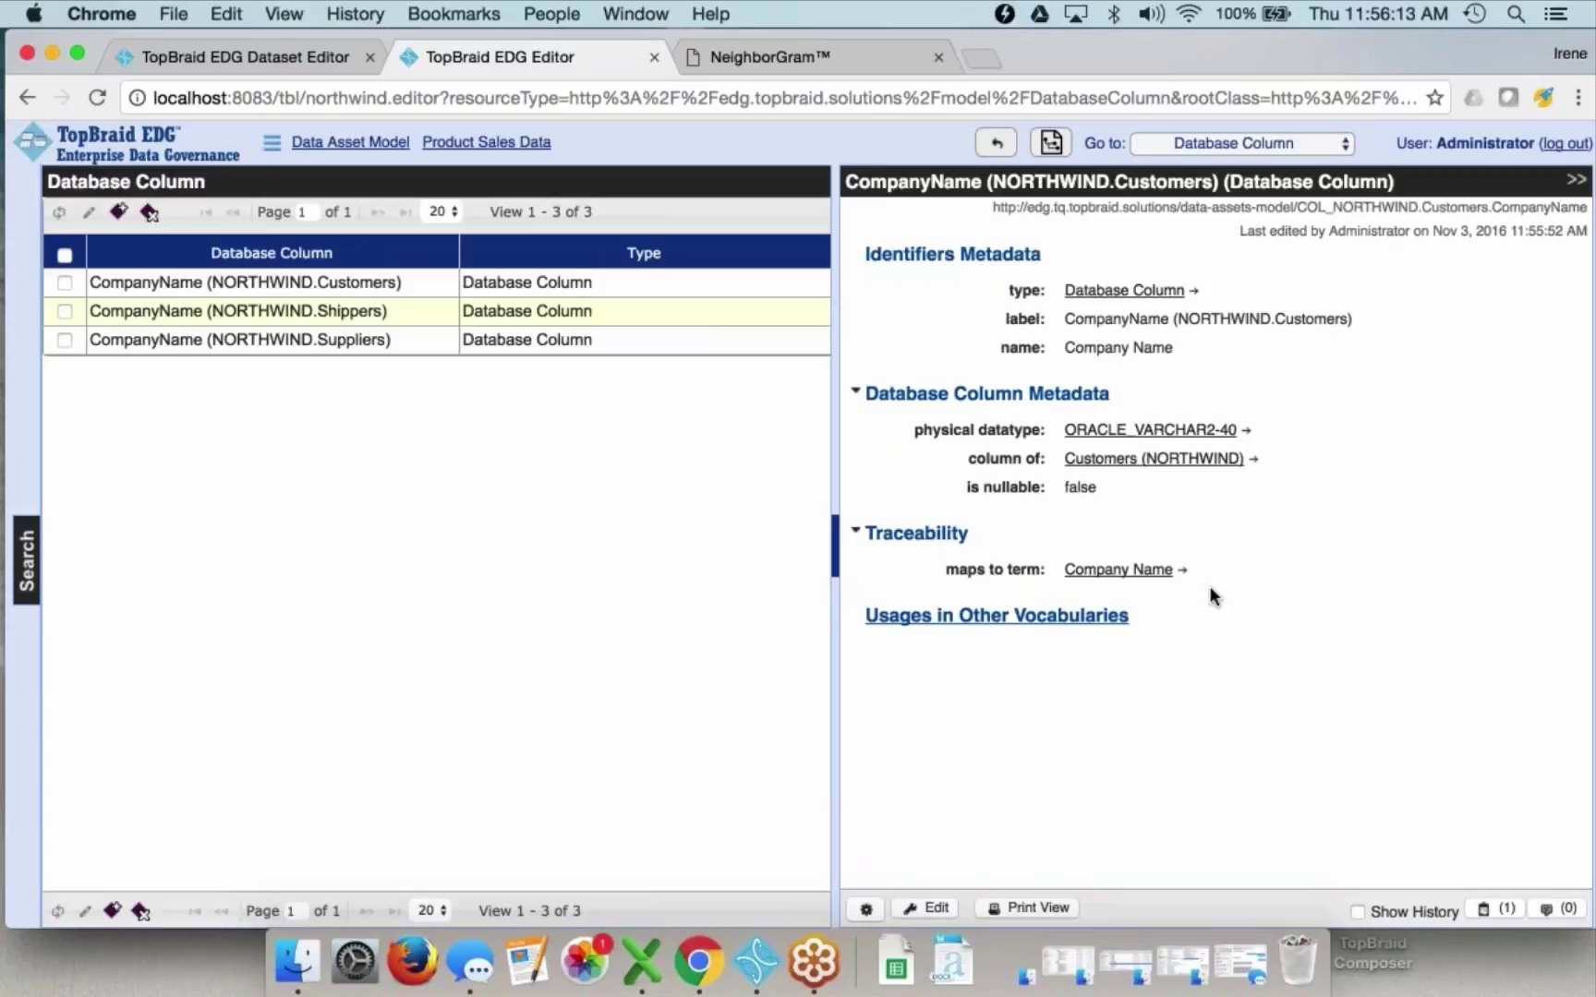
pyautogui.click(1356, 912)
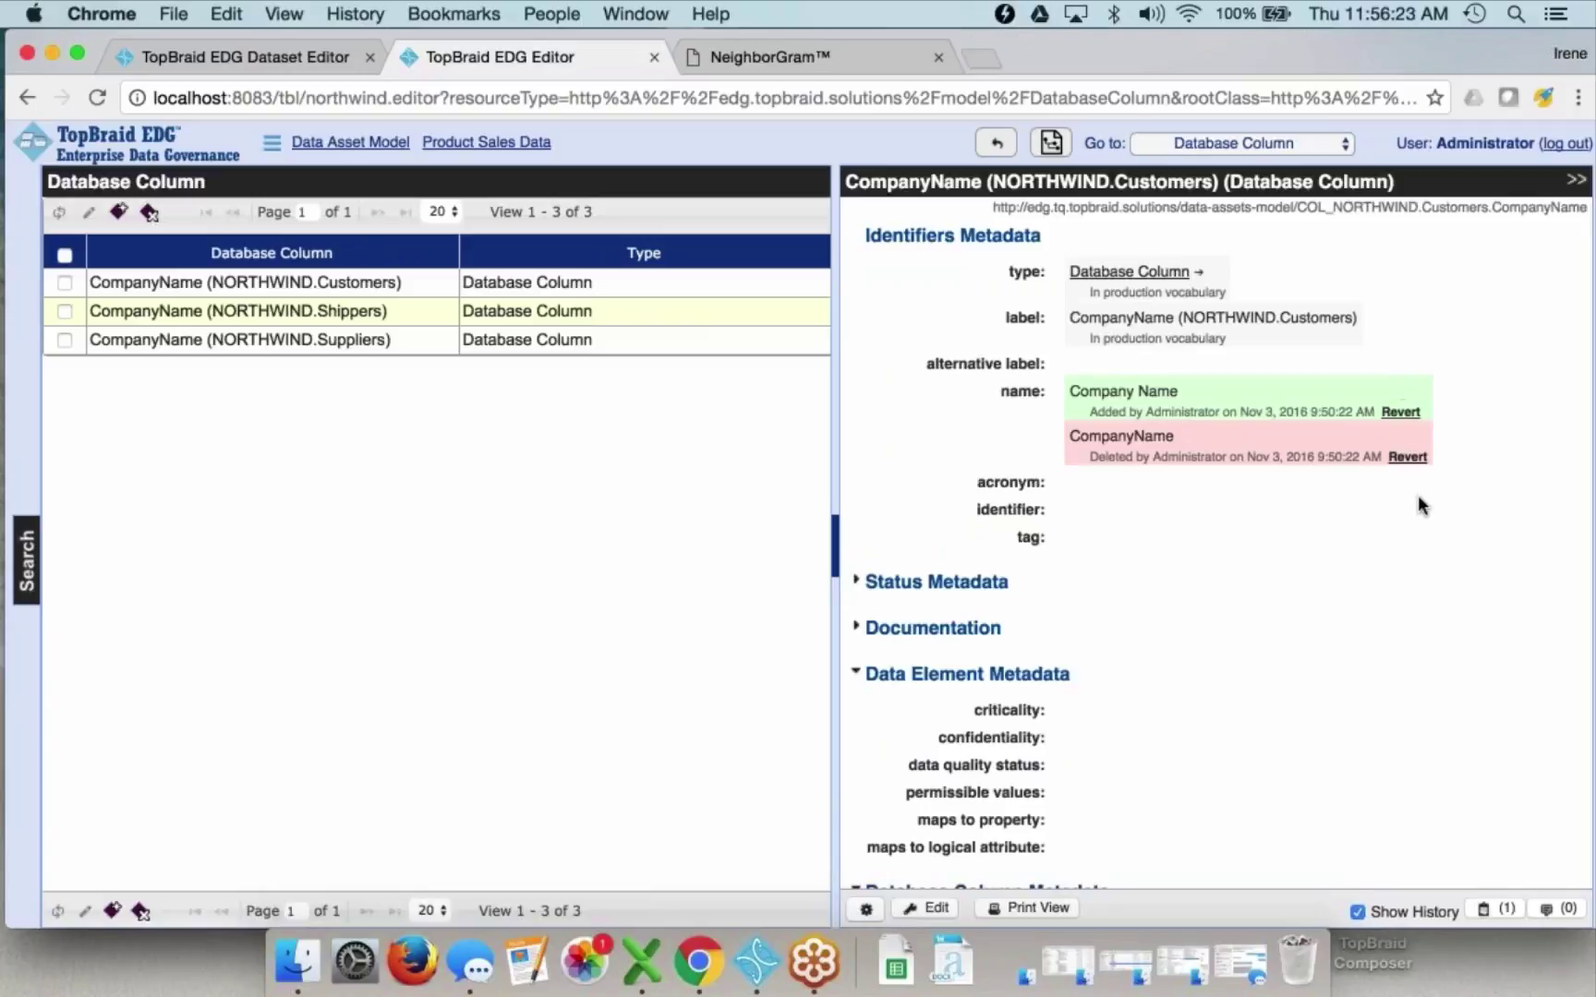
pyautogui.click(1356, 911)
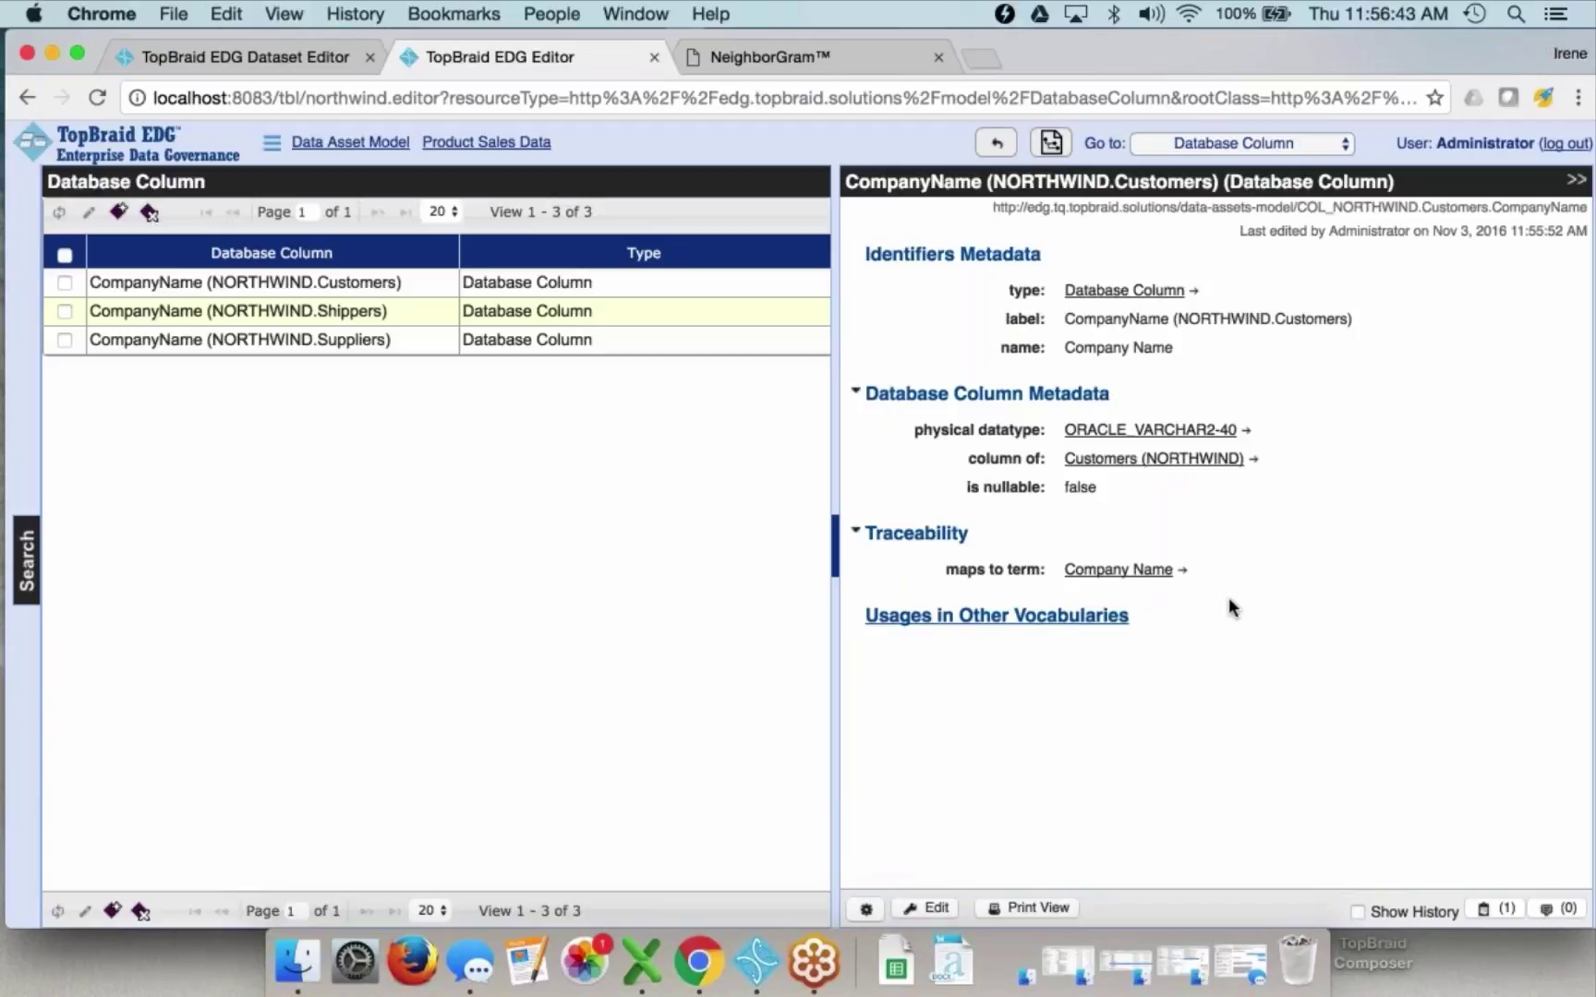
# - Follow the mapped term Company Name into the SEC glossary and list its usages in other vocabularies
pyautogui.click(1184, 572)
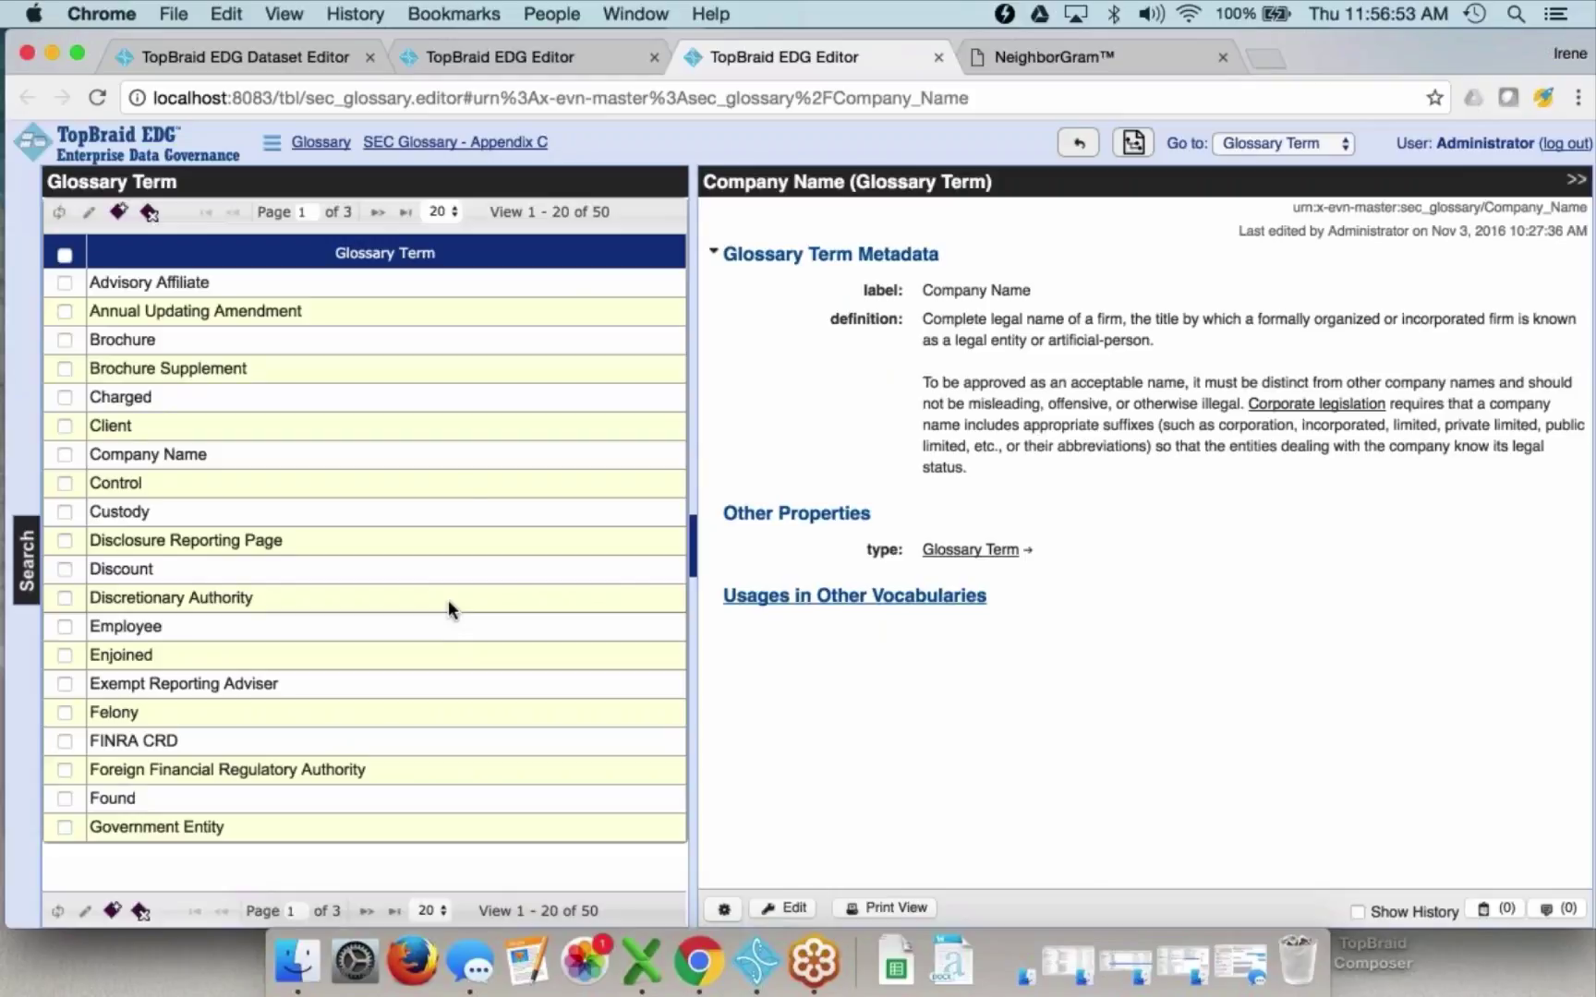
pyautogui.click(410, 254)
pyautogui.click(191, 450)
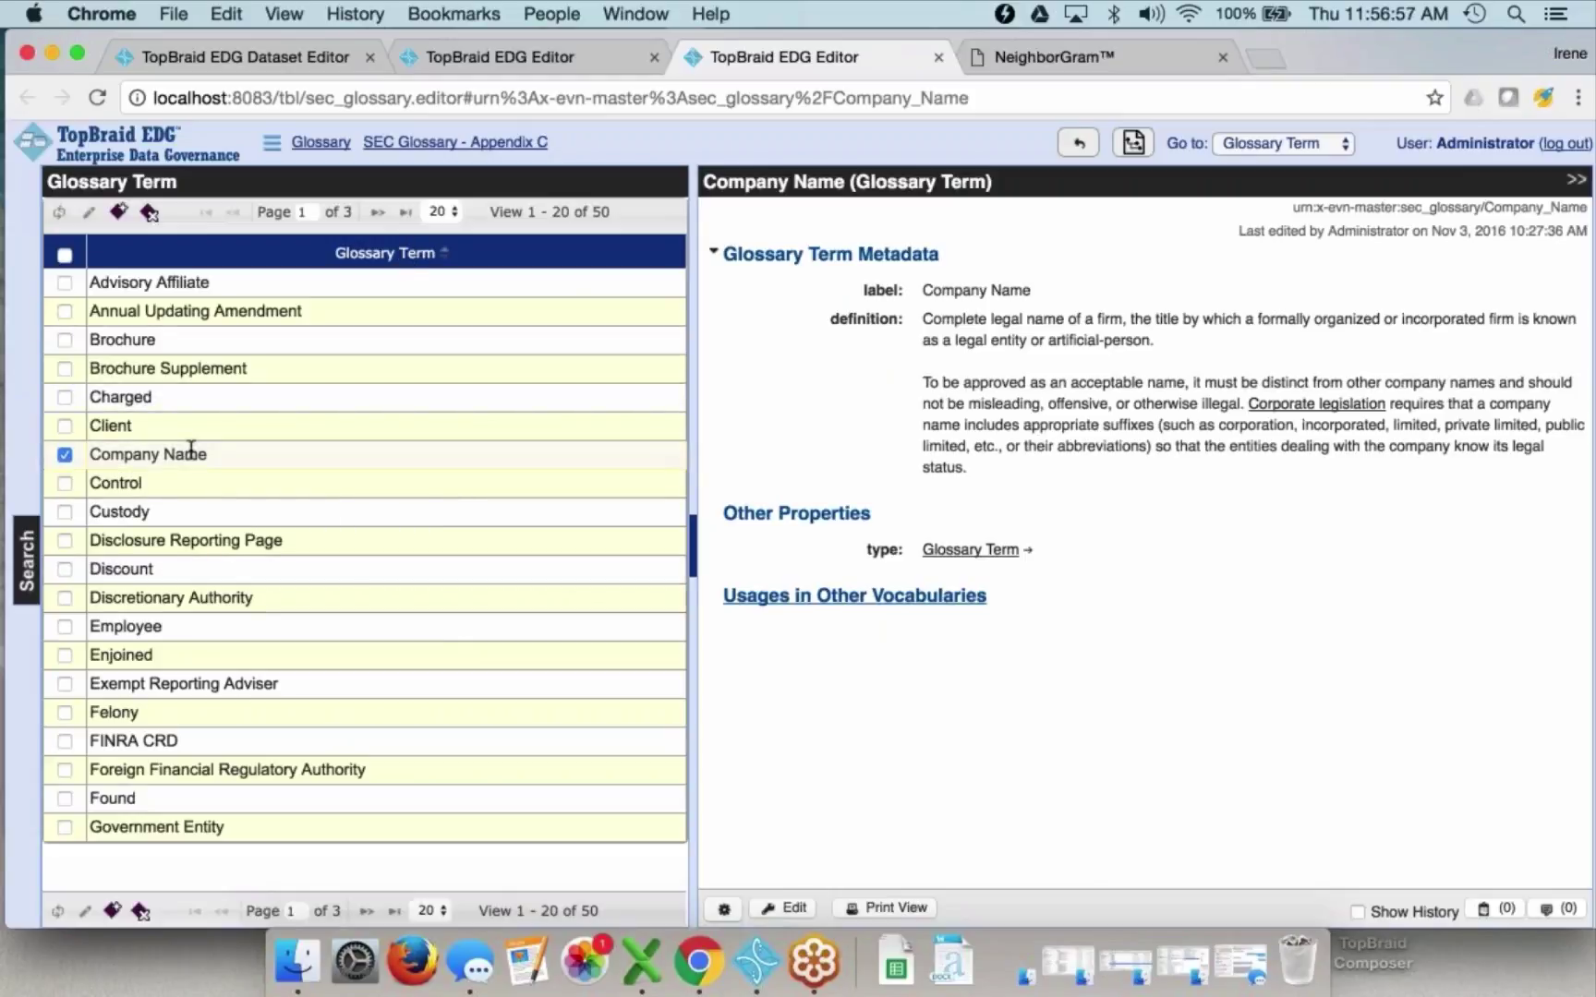
pyautogui.click(826, 599)
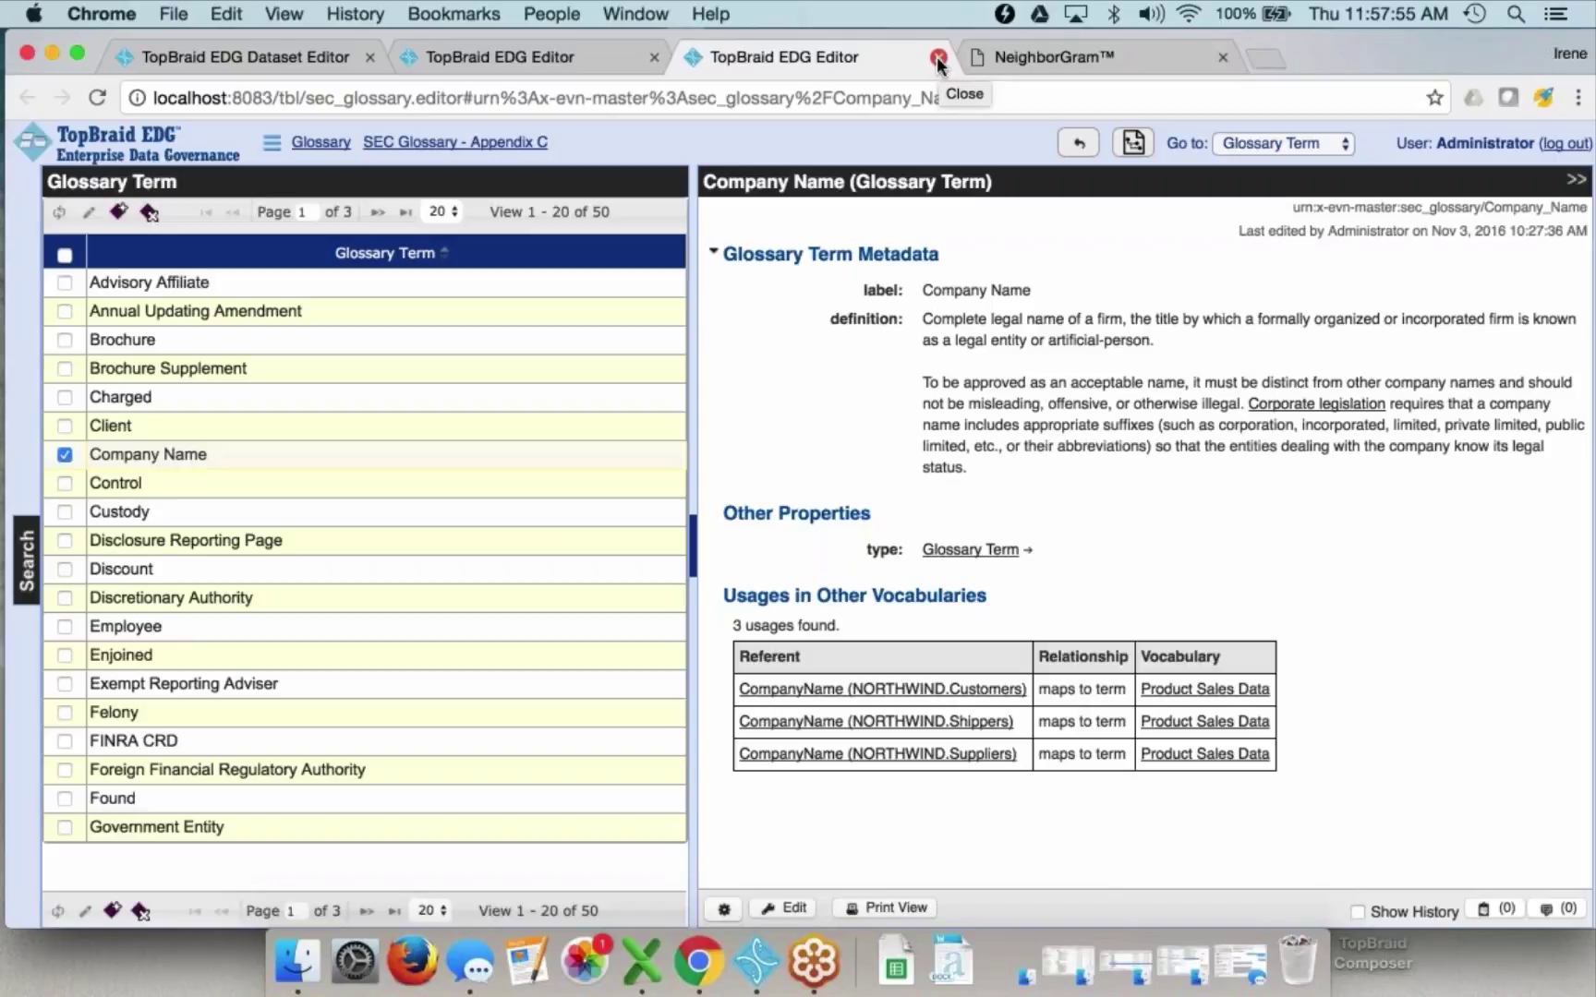
# - Return to the home page and open the Oracle Datatypes collection for editing
pyautogui.click(140, 148)
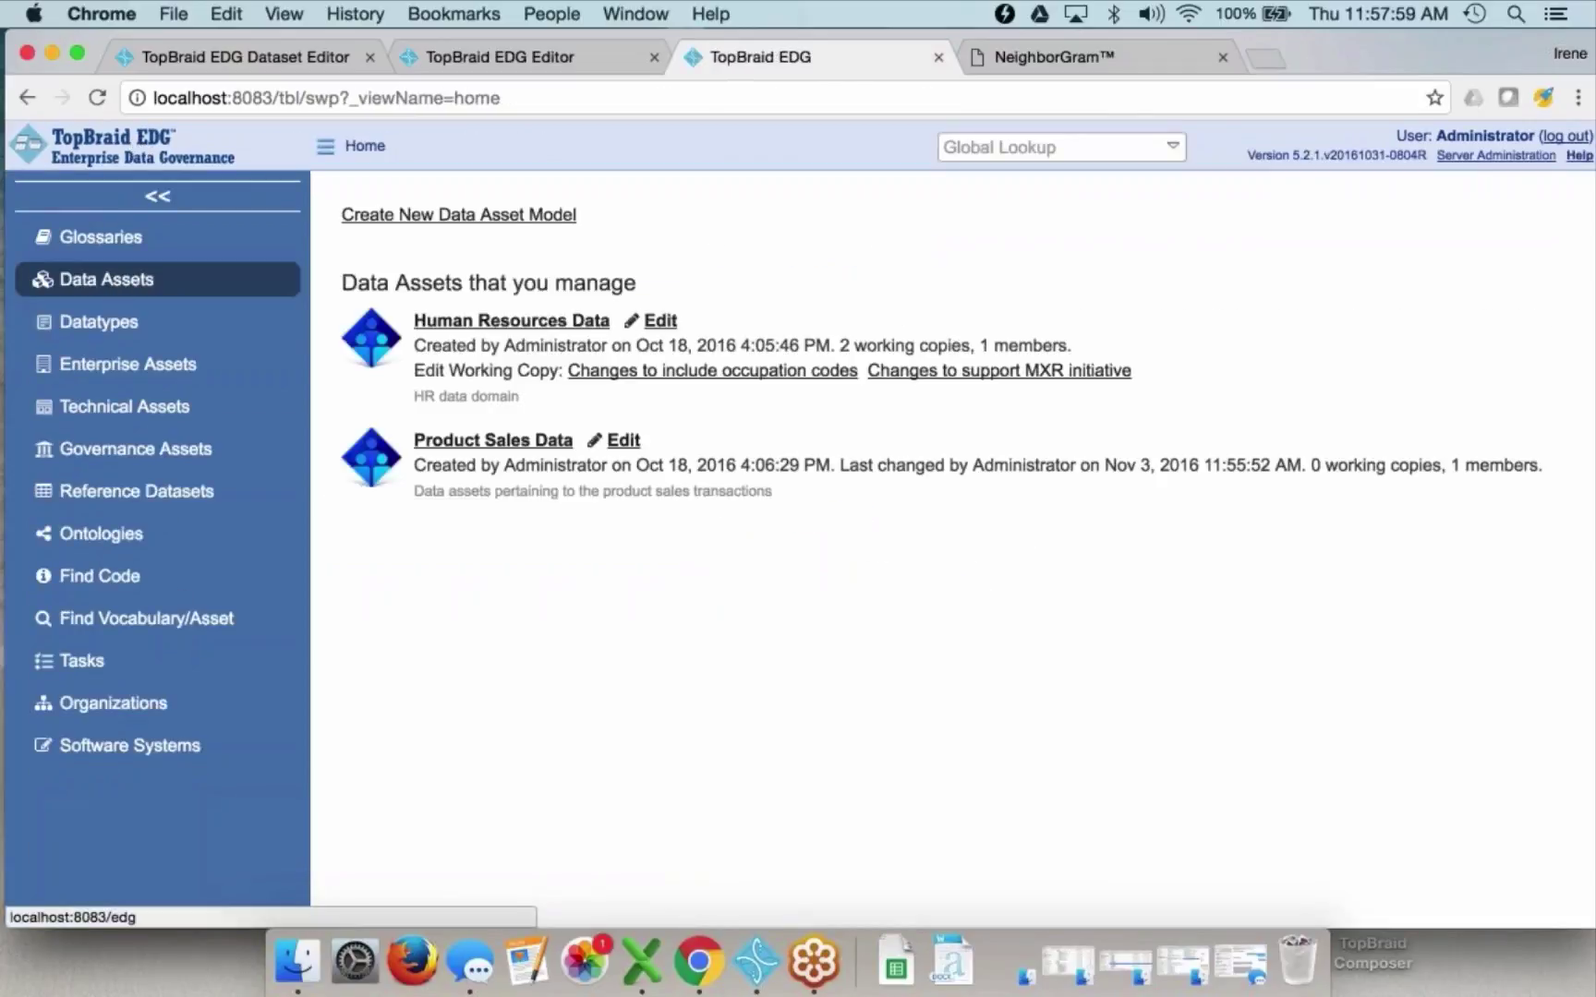
pyautogui.click(107, 324)
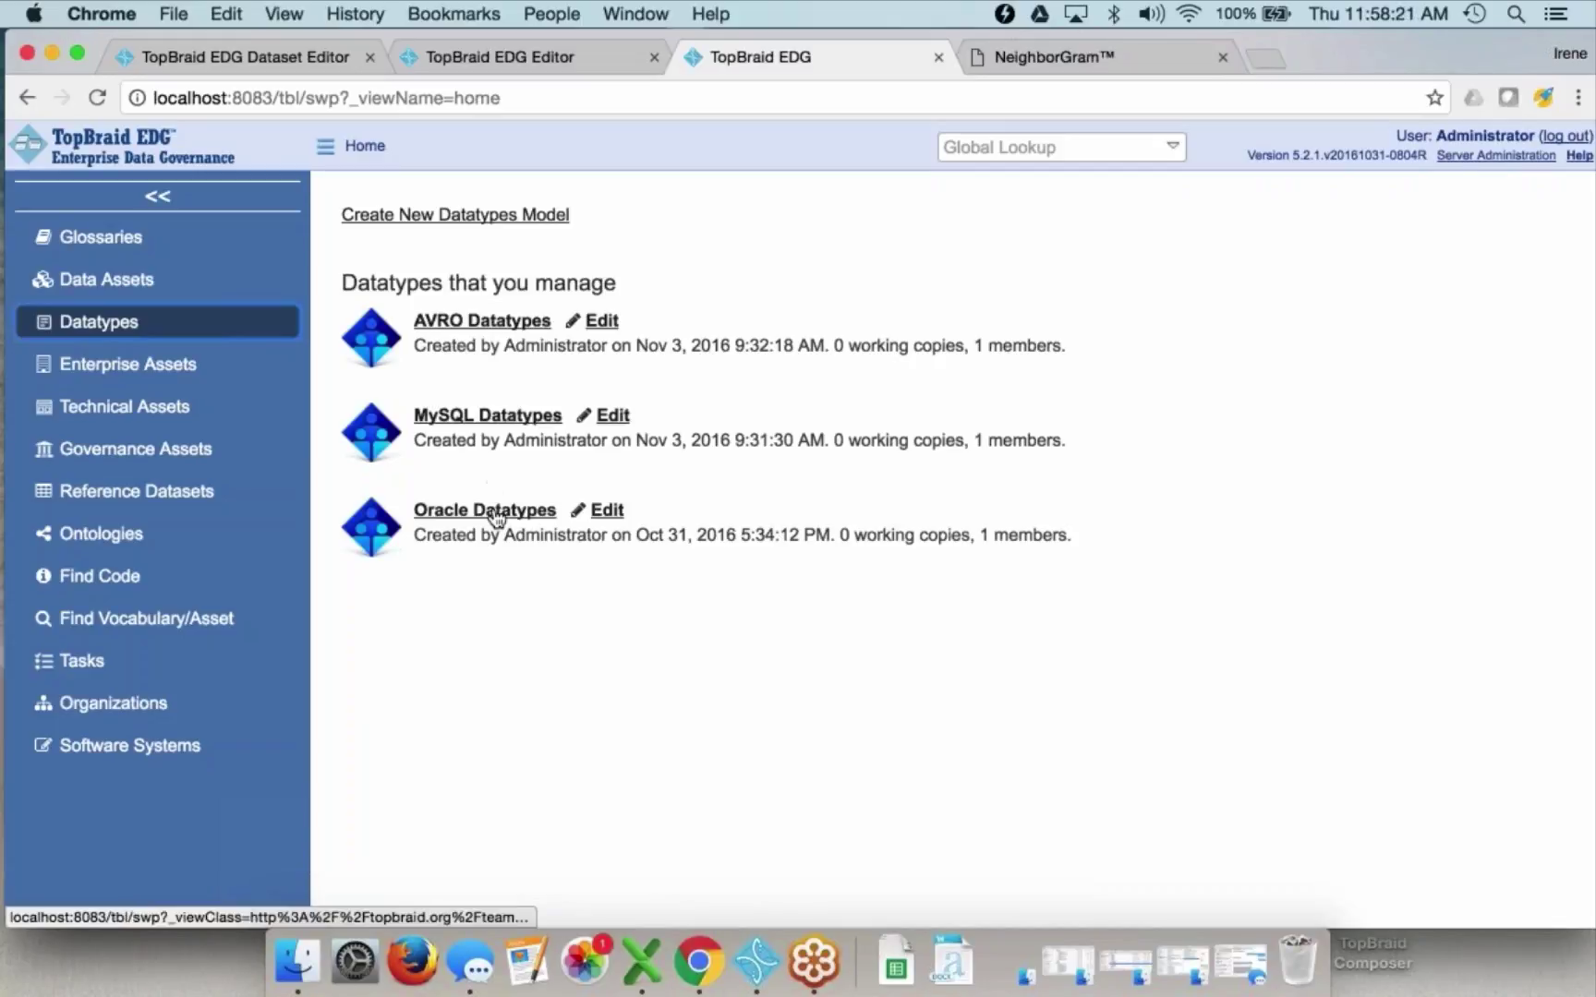
pyautogui.click(610, 517)
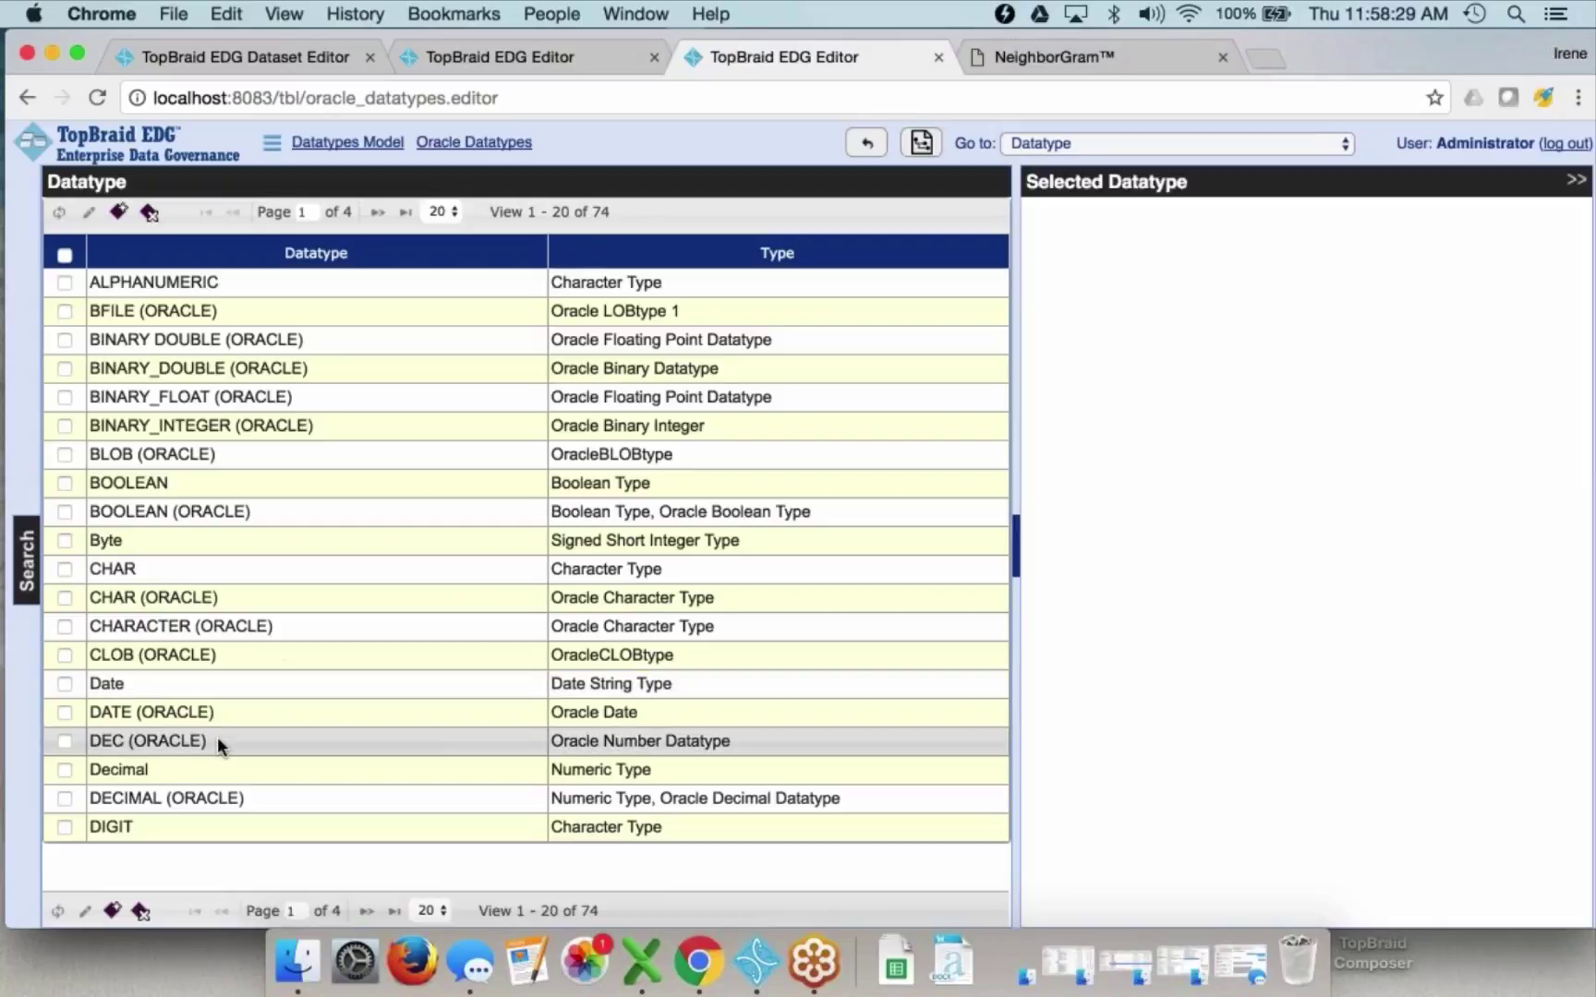
# - View the DATE (ORACLE) datatype, examine its properties and usages in other vocabularies, and close the datatypes editor
pyautogui.click(205, 709)
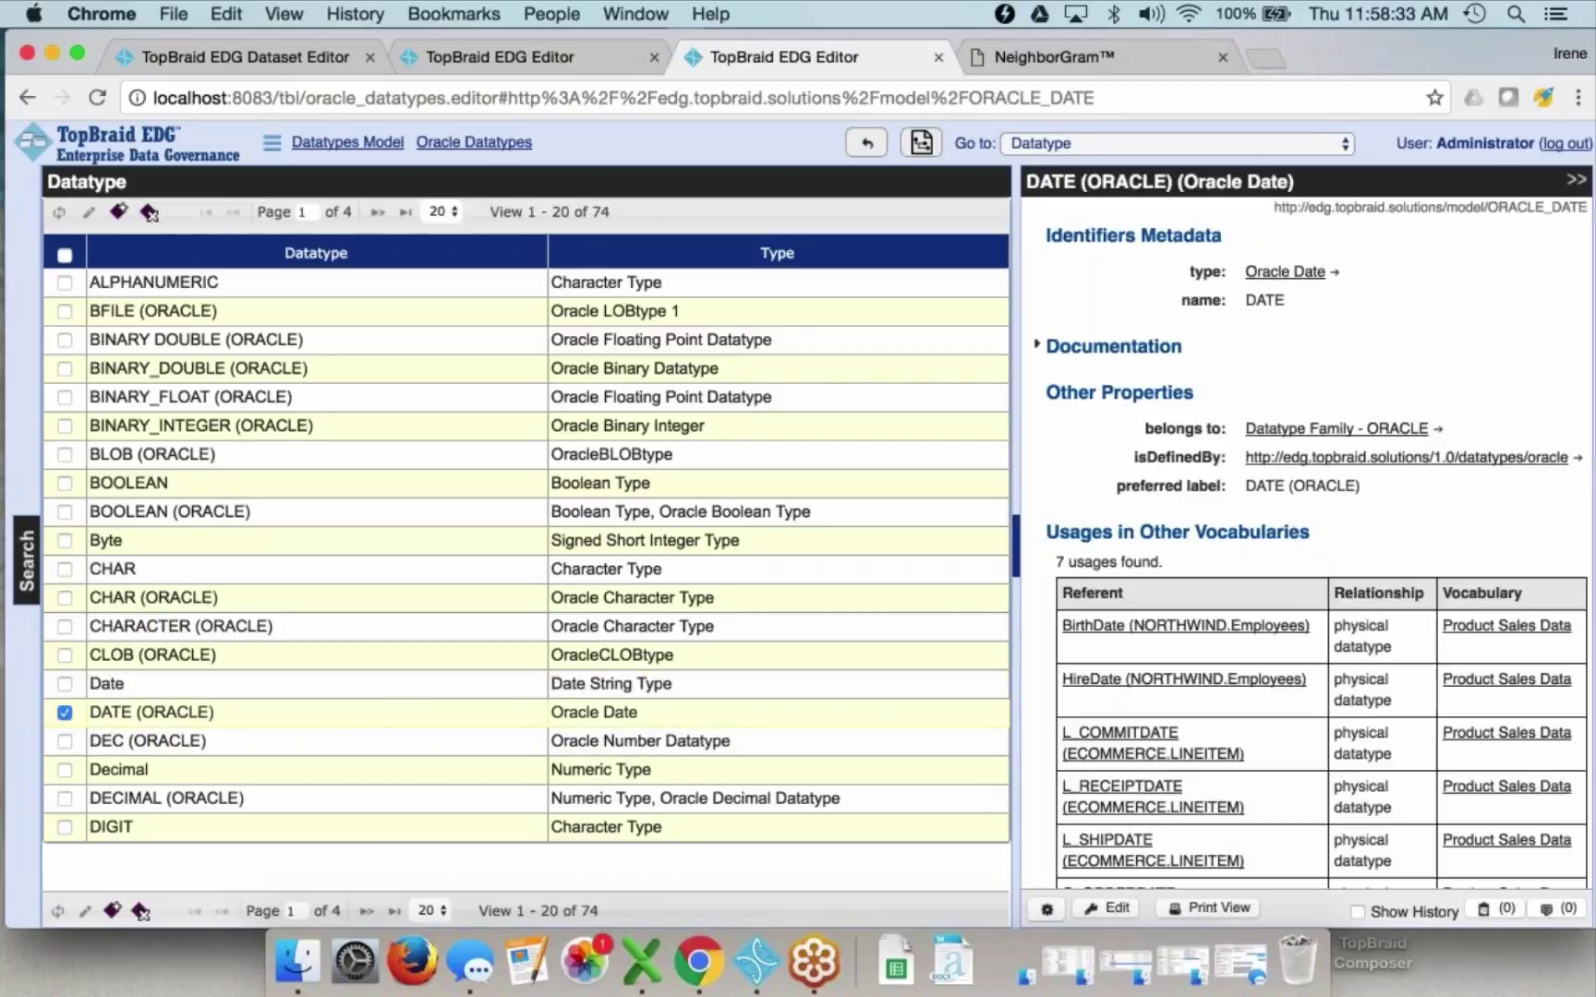
pyautogui.scroll(-1, 1361, 635)
pyautogui.scroll(-1, 1360, 635)
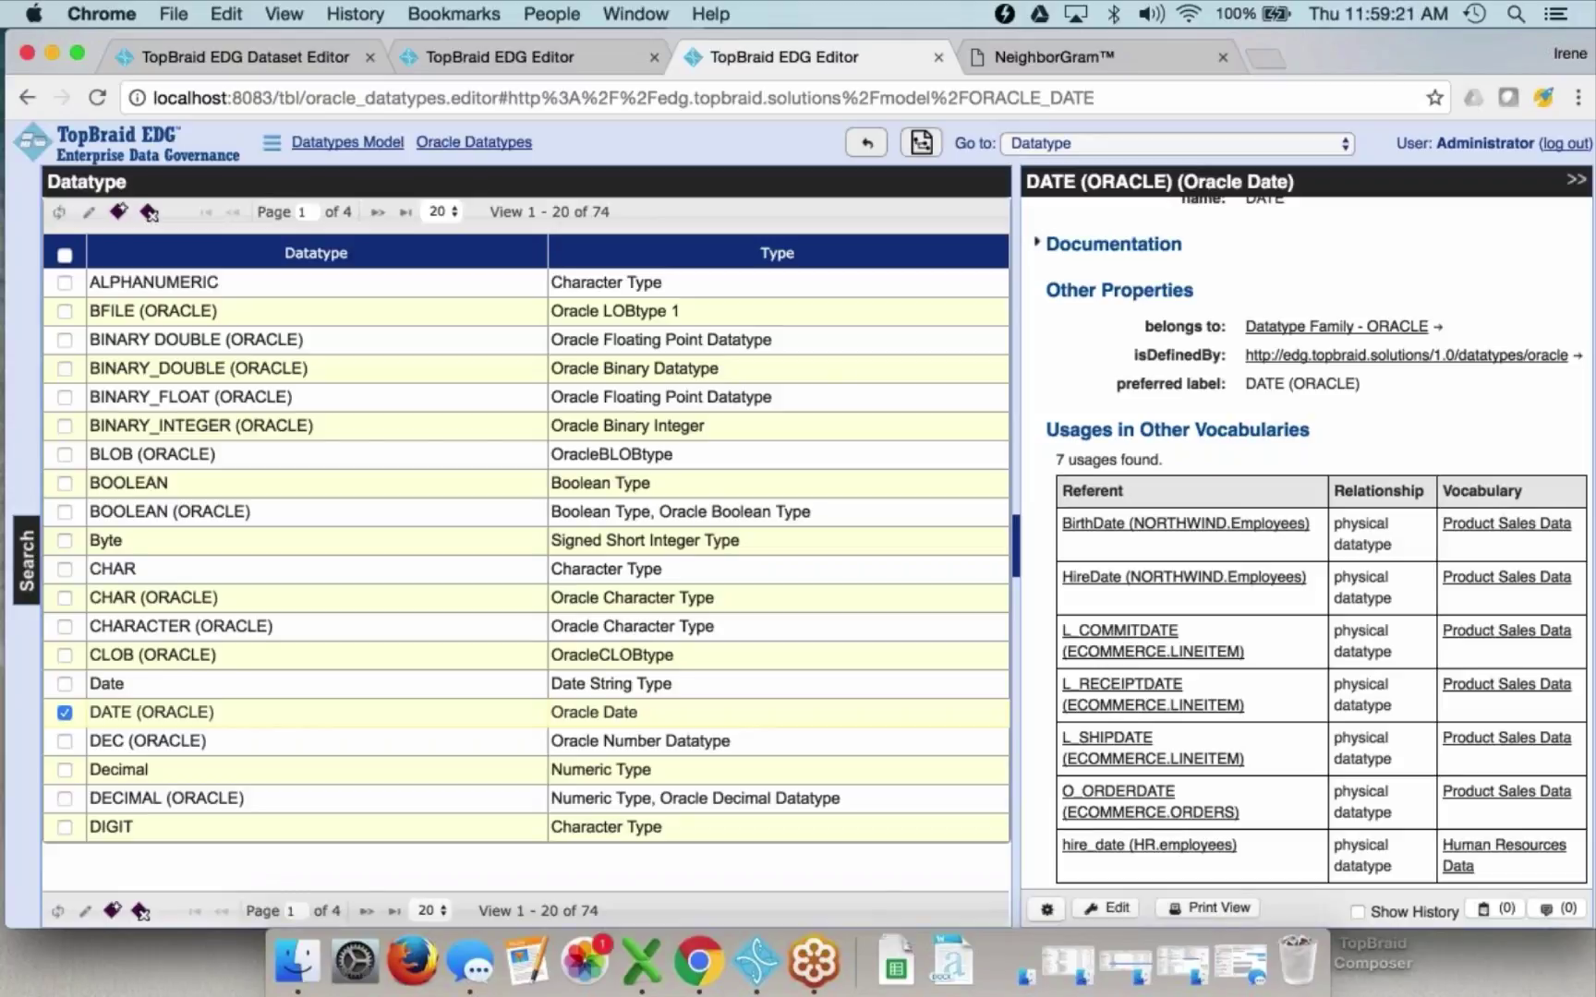
pyautogui.scroll(2, 1307, 536)
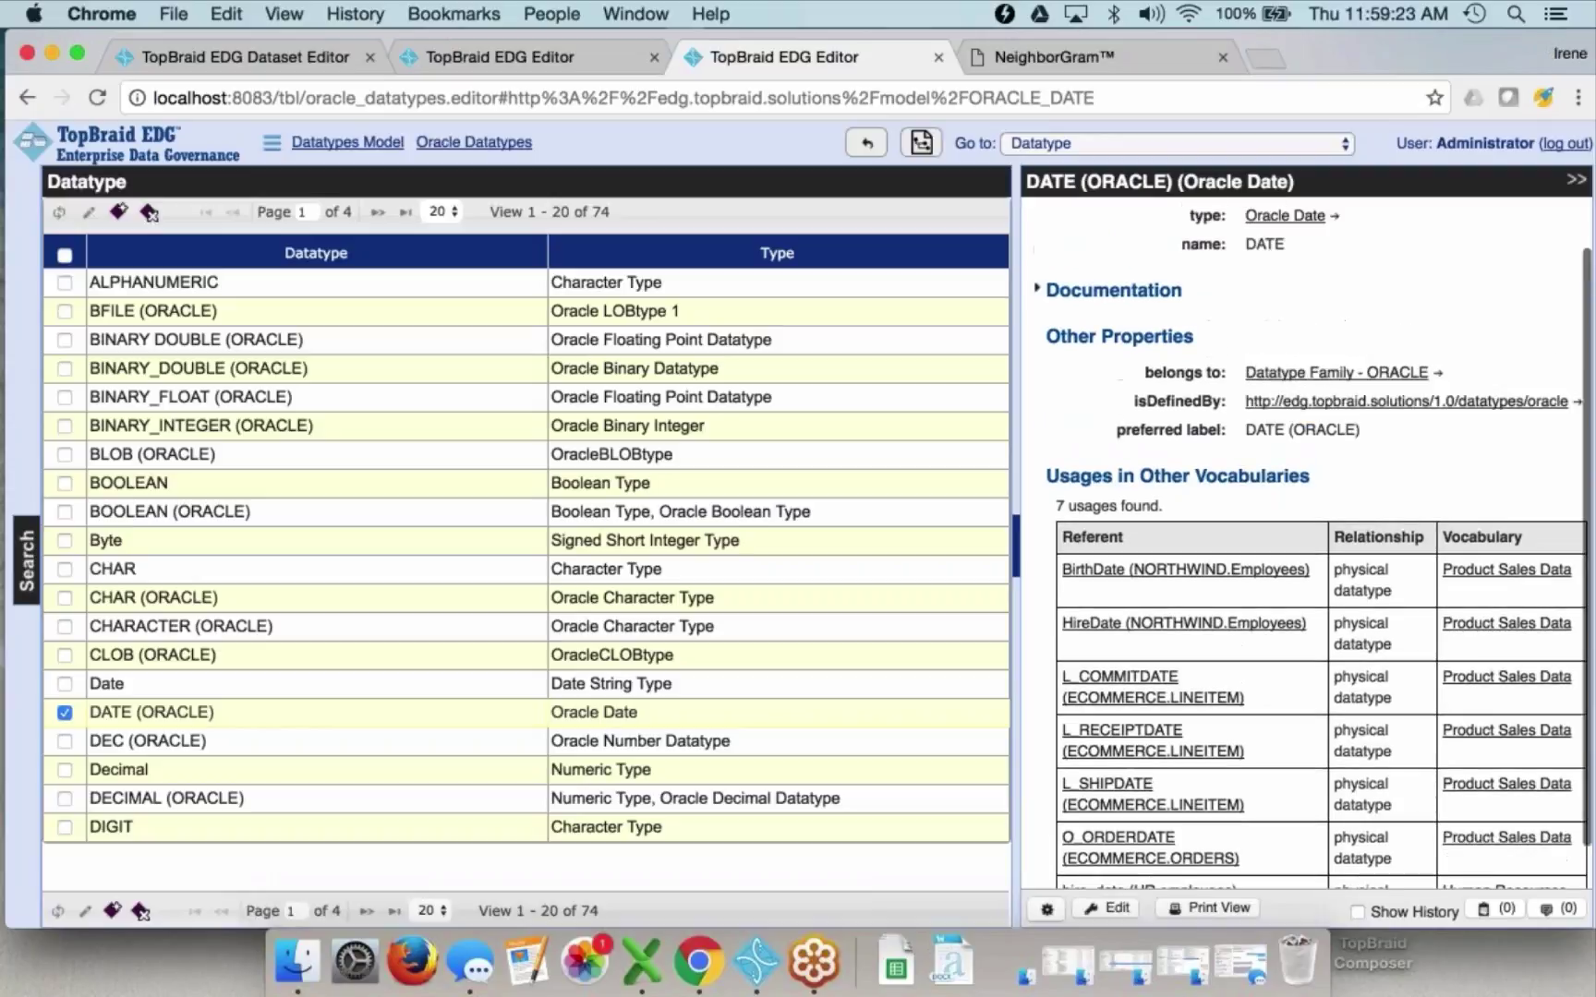
pyautogui.scroll(2, 1307, 536)
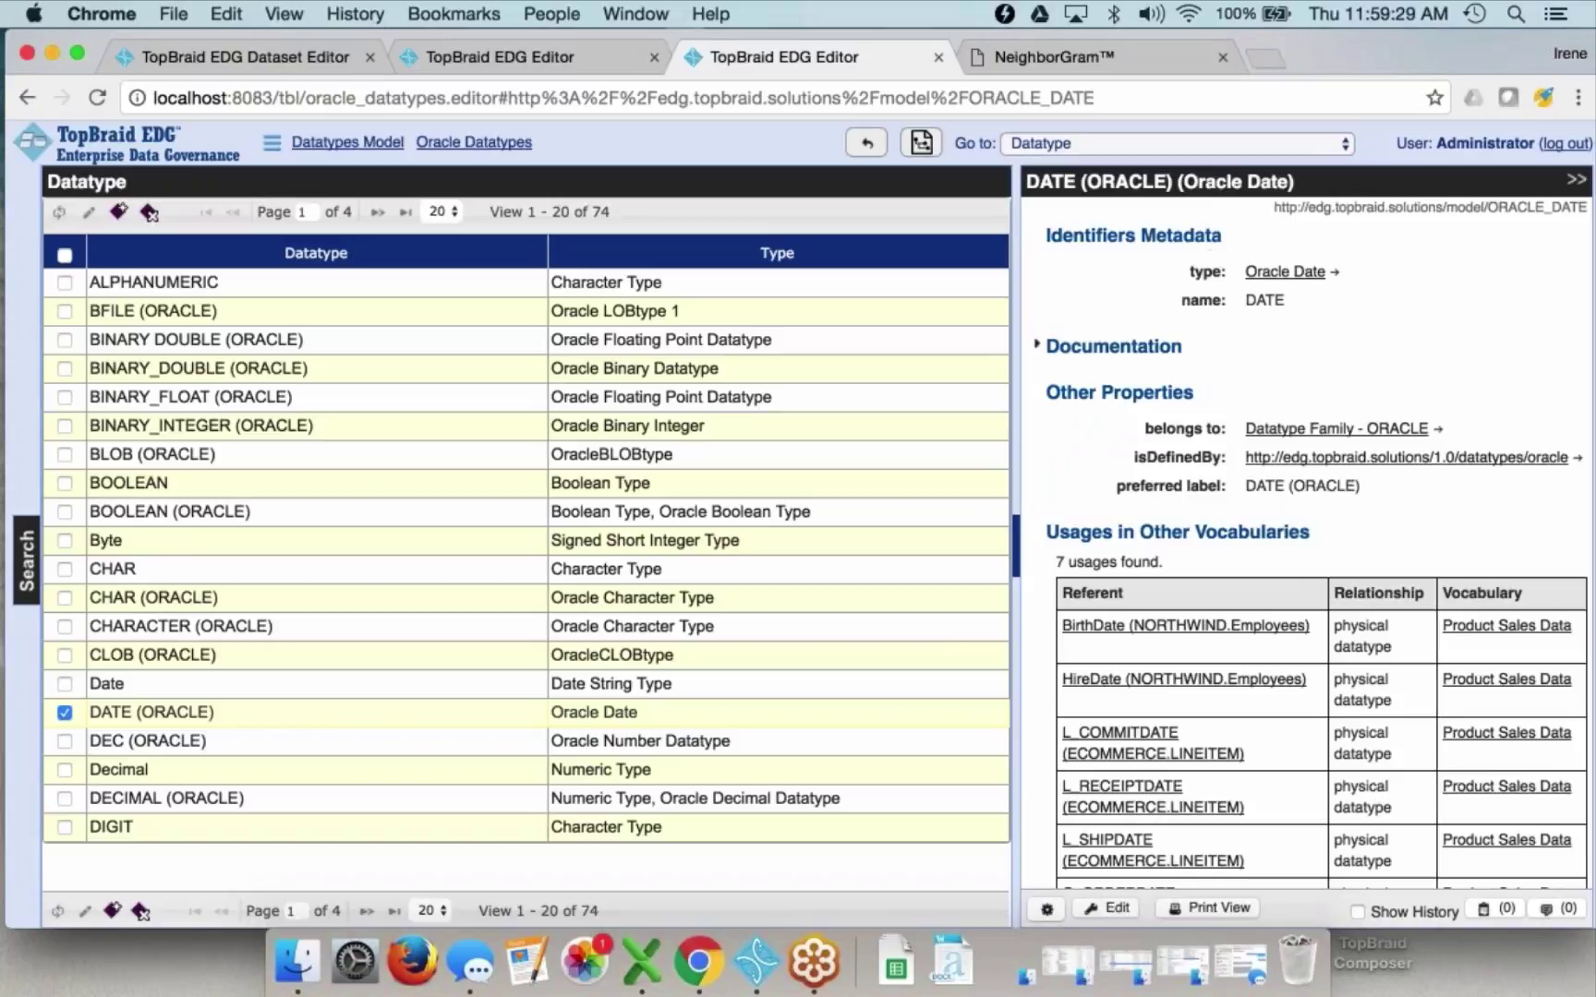
pyautogui.click(937, 60)
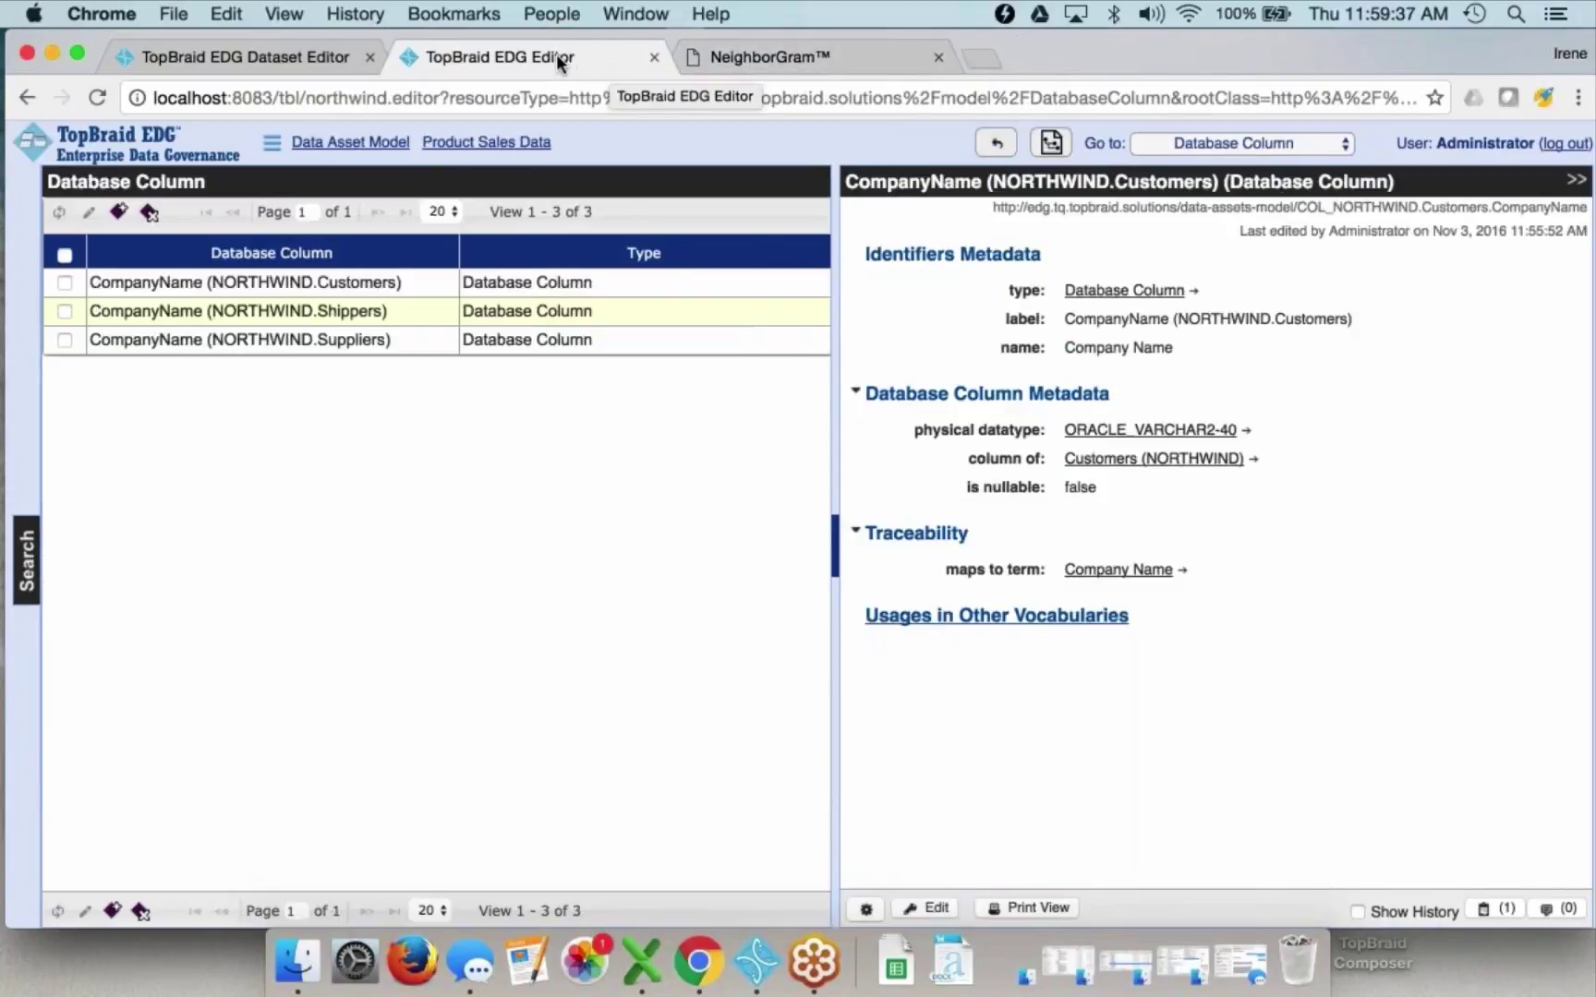
# - Go back to the home page and open SEC Glossary - Appendix C for editing
pyautogui.click(109, 156)
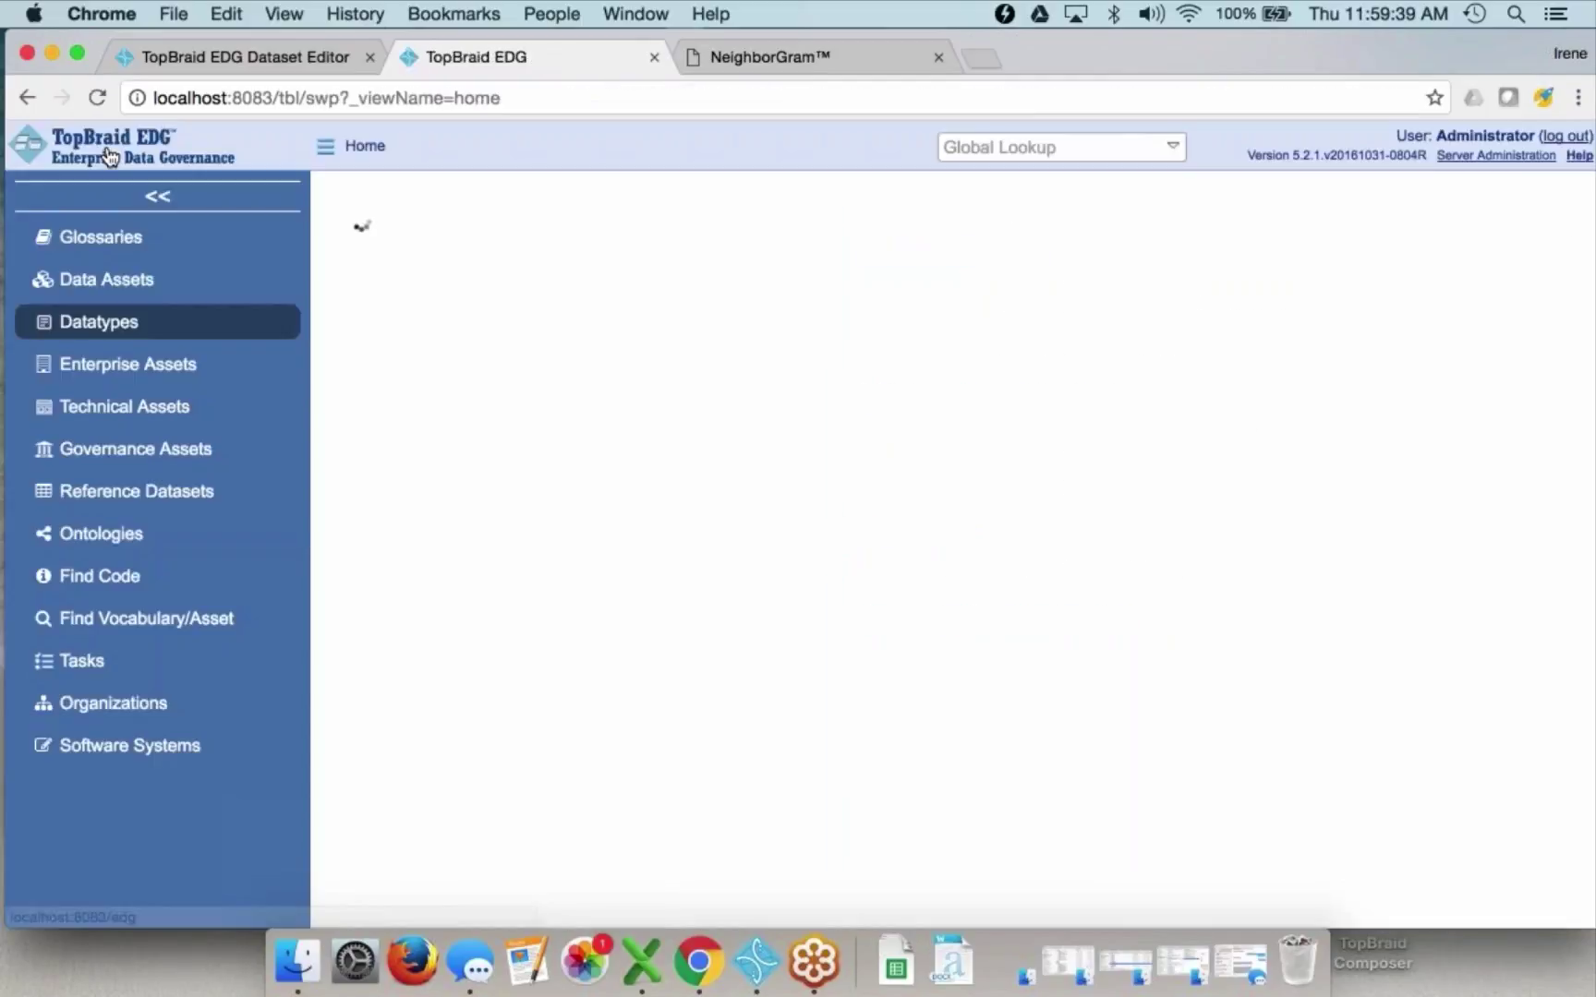
pyautogui.click(105, 240)
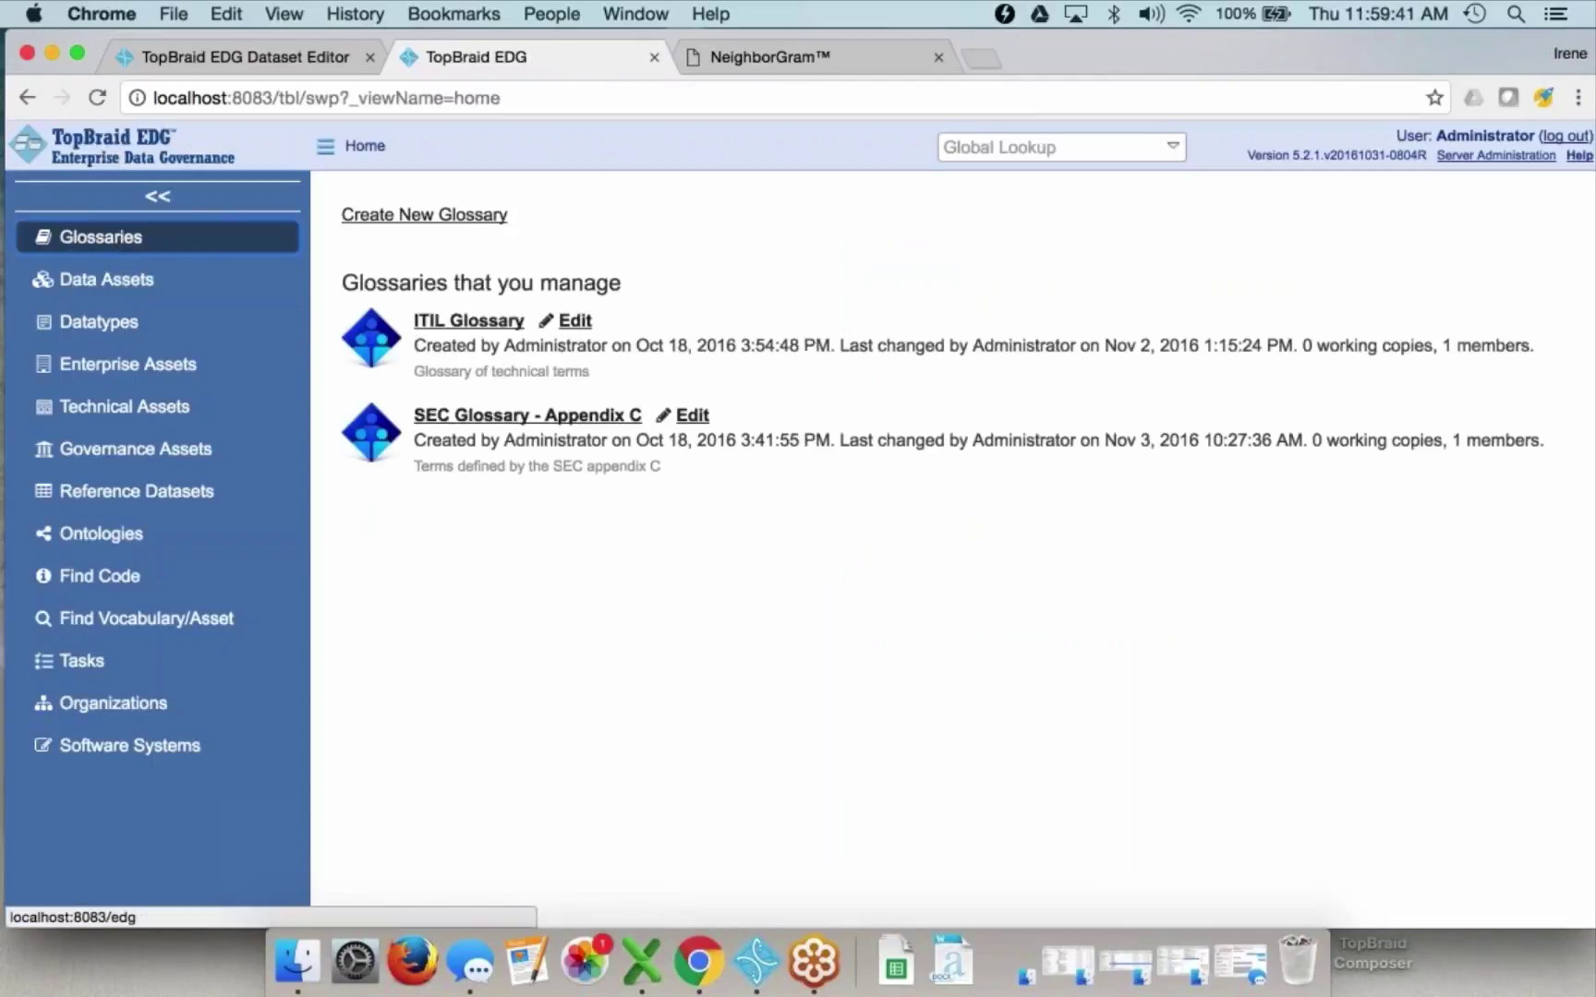
pyautogui.click(690, 417)
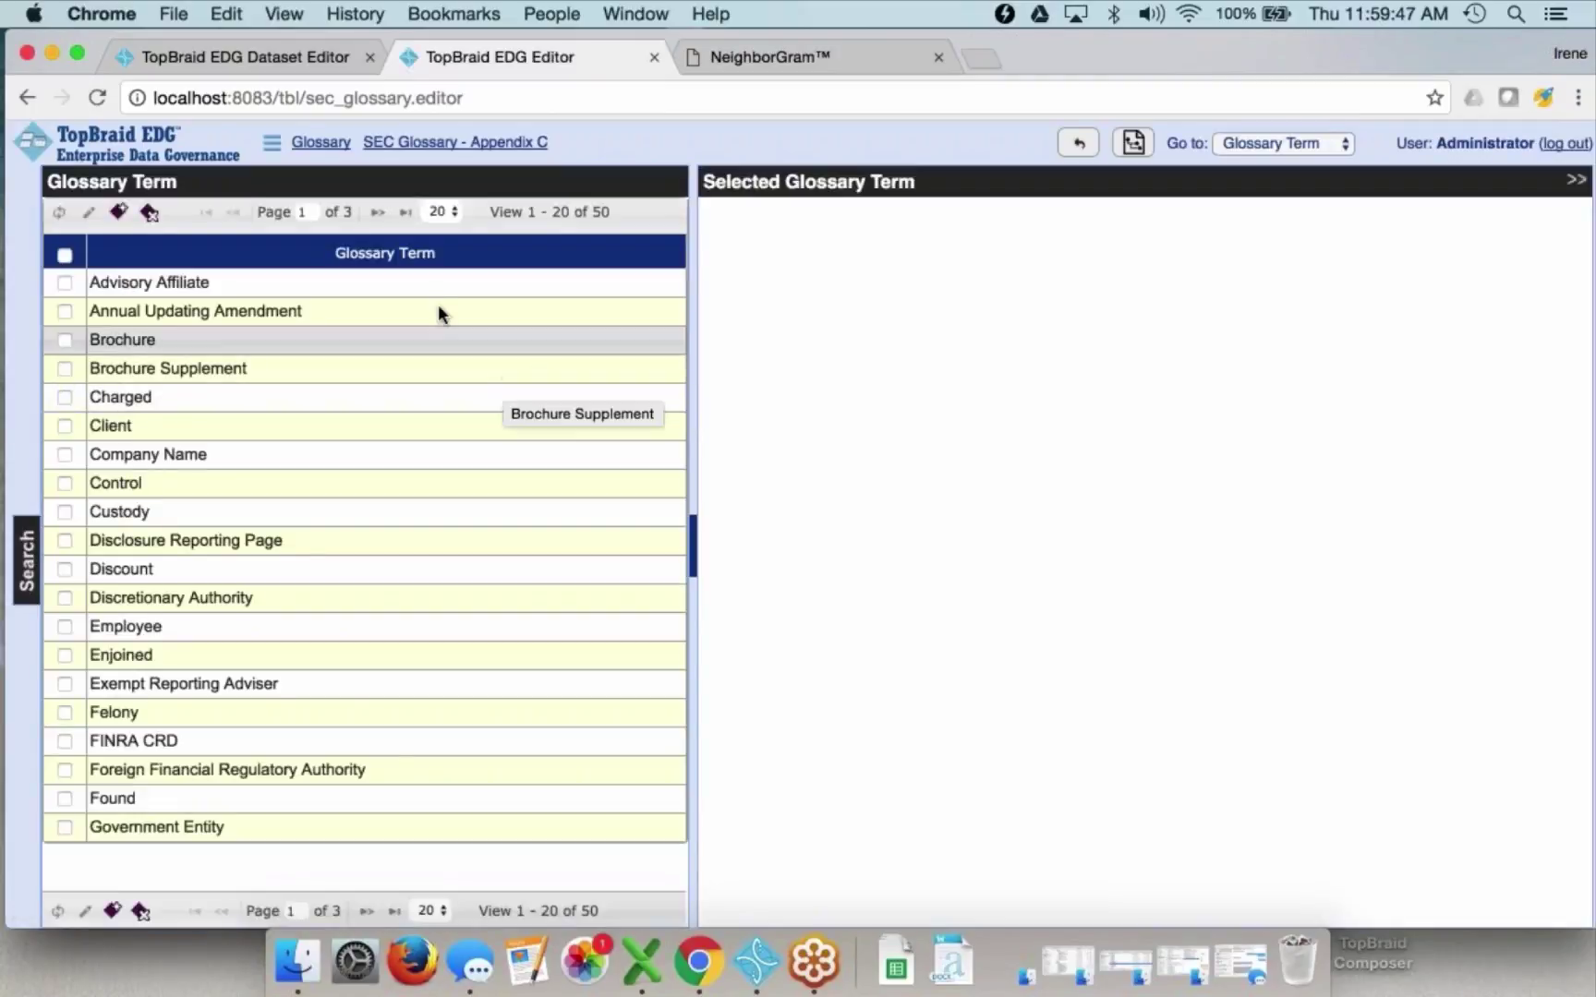
# - View the Advisory Affiliate glossary term and examine its definition, other properties and incoming references
pyautogui.click(429, 279)
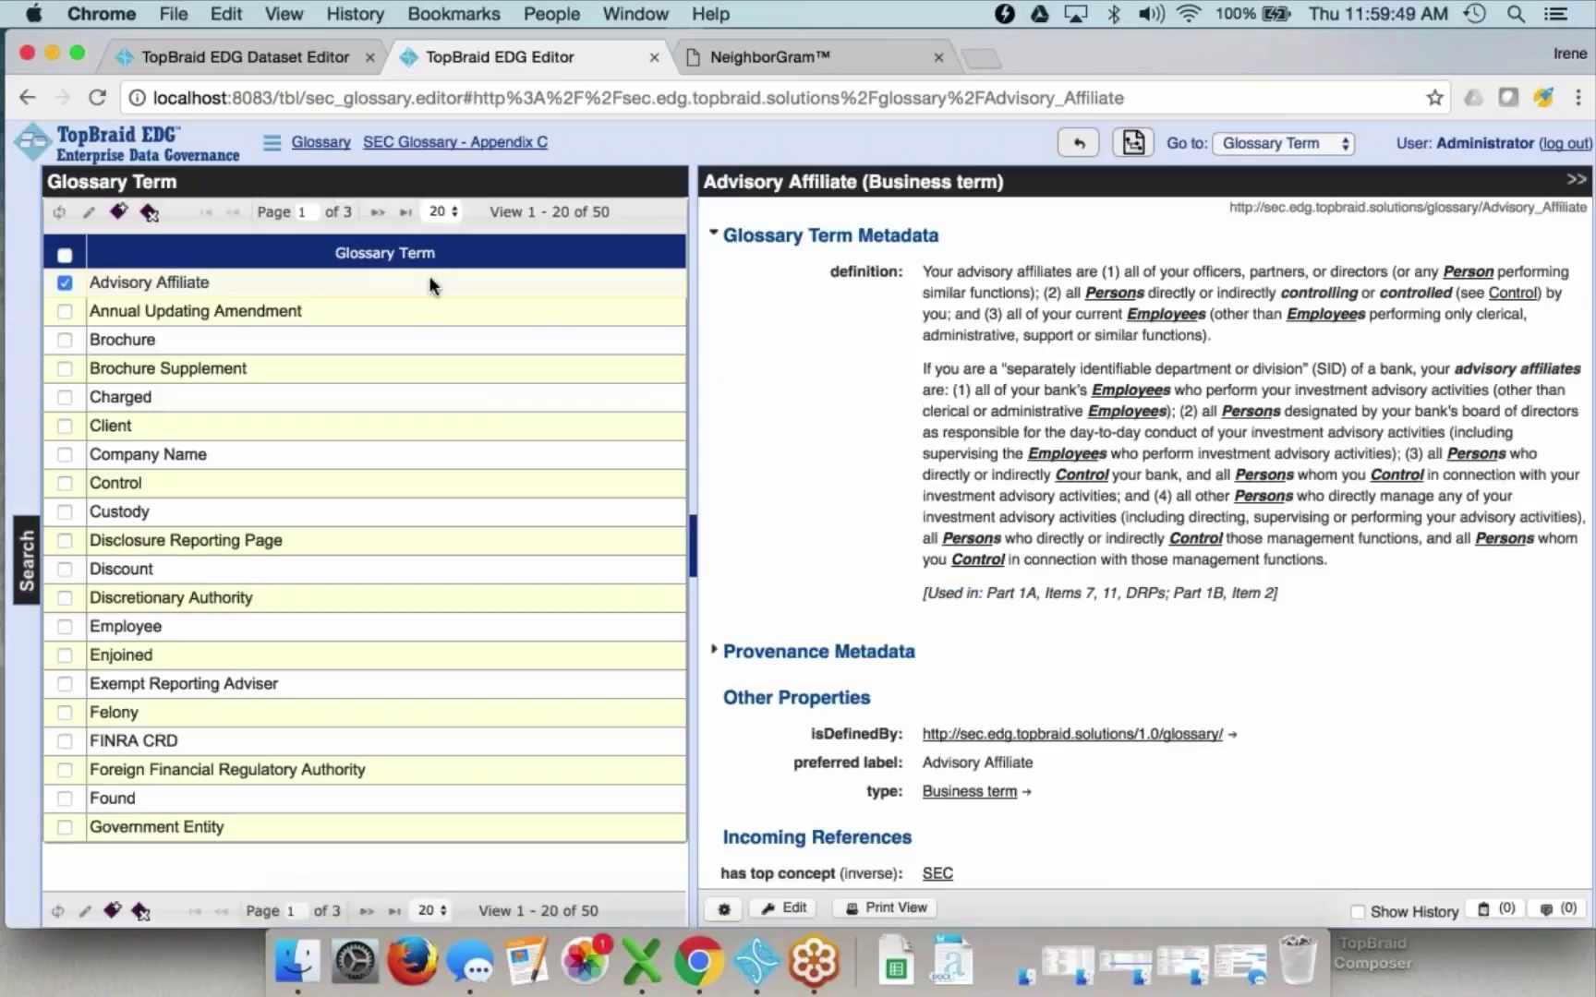
pyautogui.scroll(-2, 1145, 540)
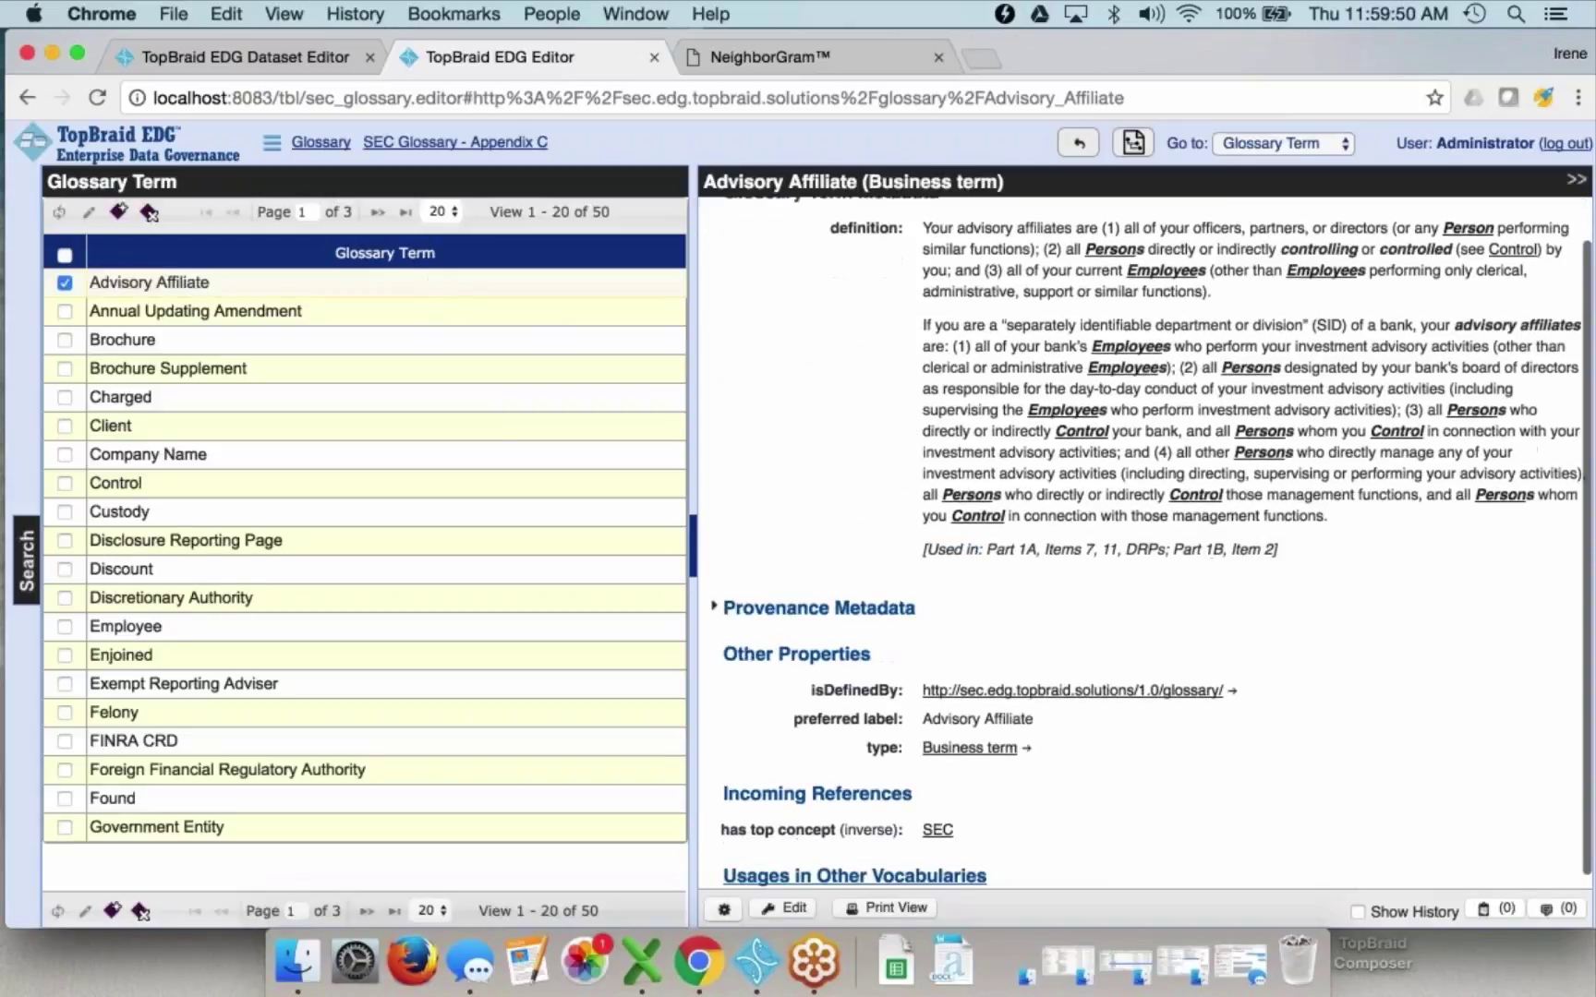
pyautogui.scroll(1, 1146, 540)
pyautogui.scroll(-2, 1145, 540)
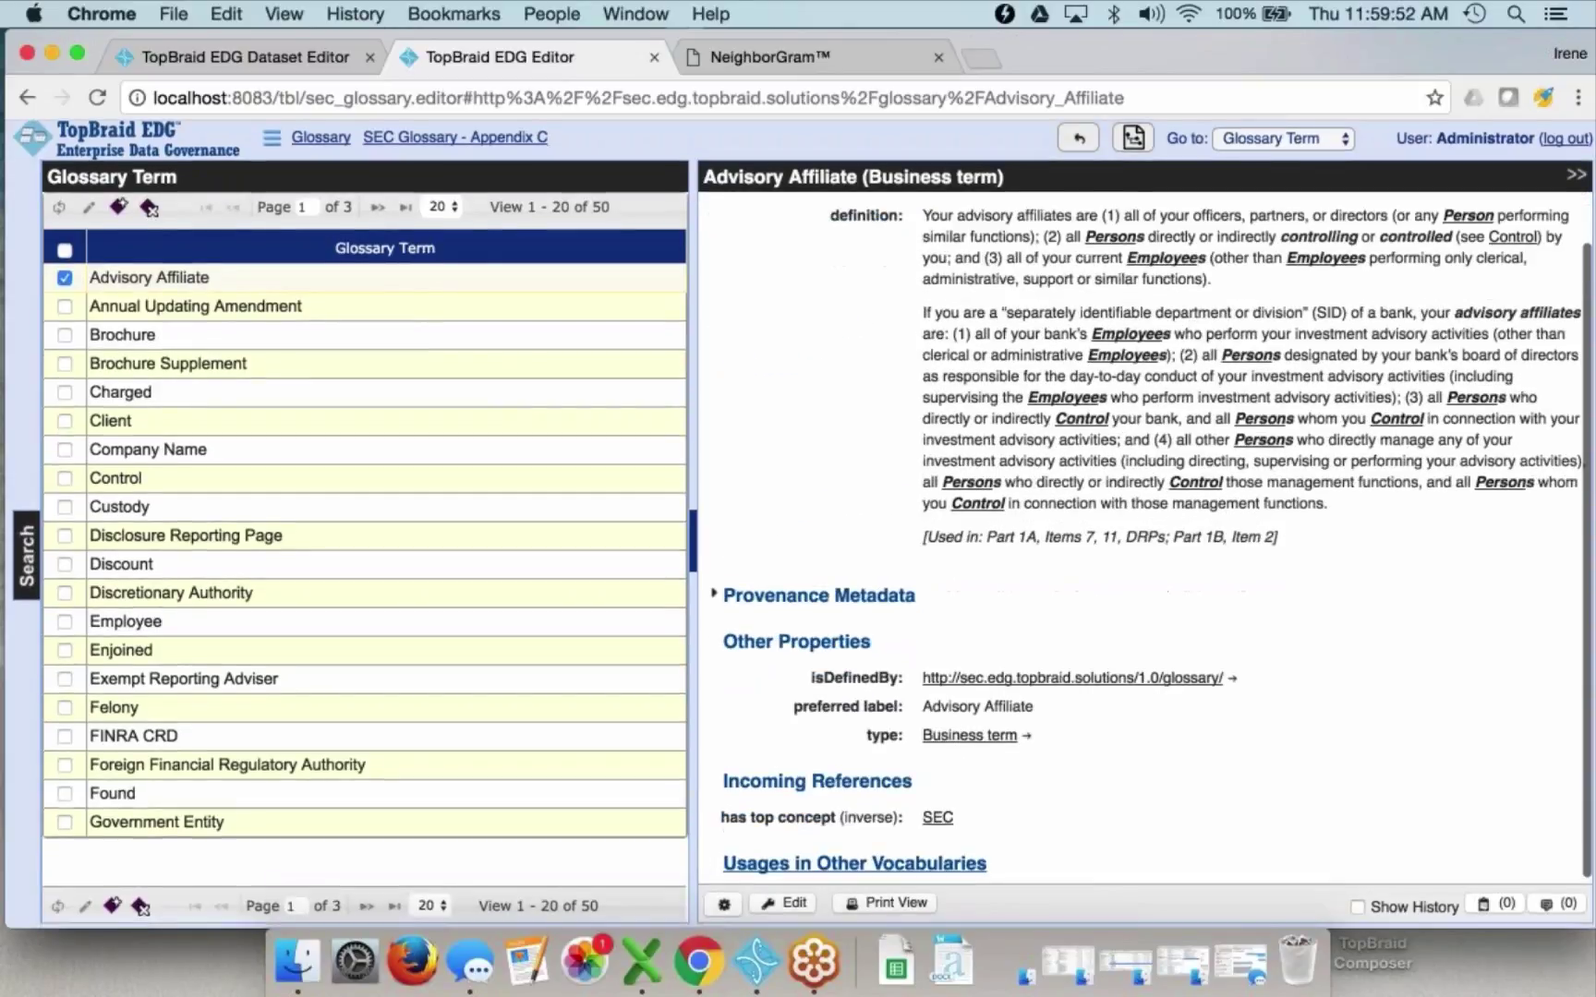
pyautogui.scroll(-1, 1145, 540)
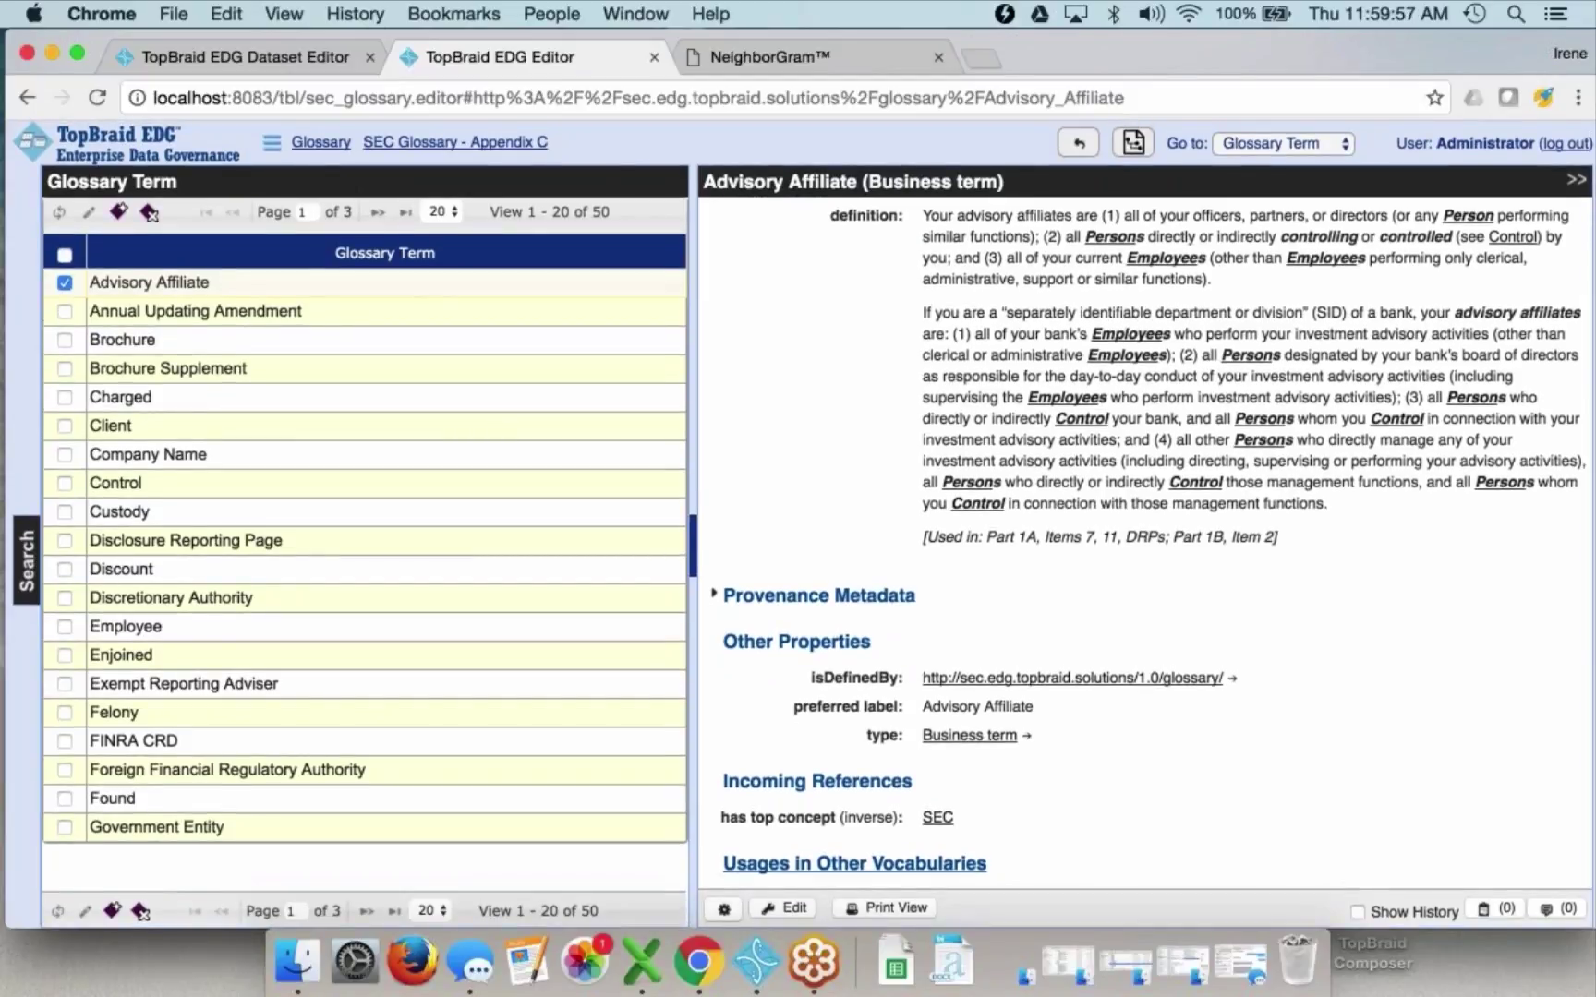
# - Put the Advisory Affiliate term into edit mode, expand Status Metadata, and review the available fields
pyautogui.click(784, 908)
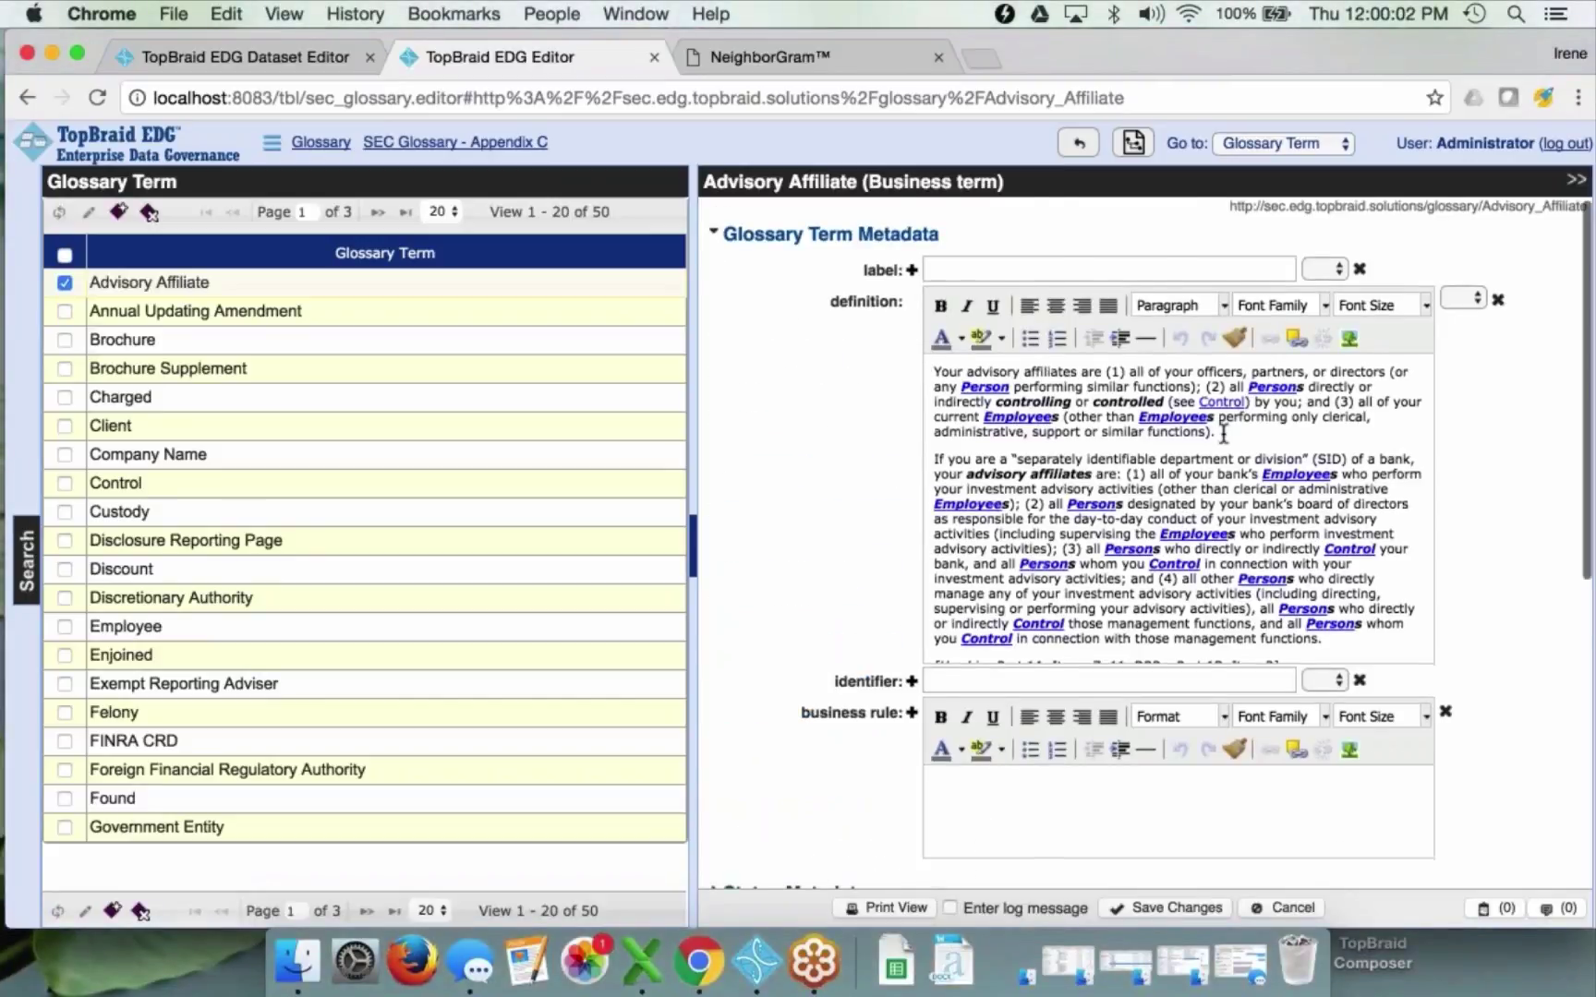
pyautogui.scroll(-4, 1222, 434)
pyautogui.scroll(4, 1223, 434)
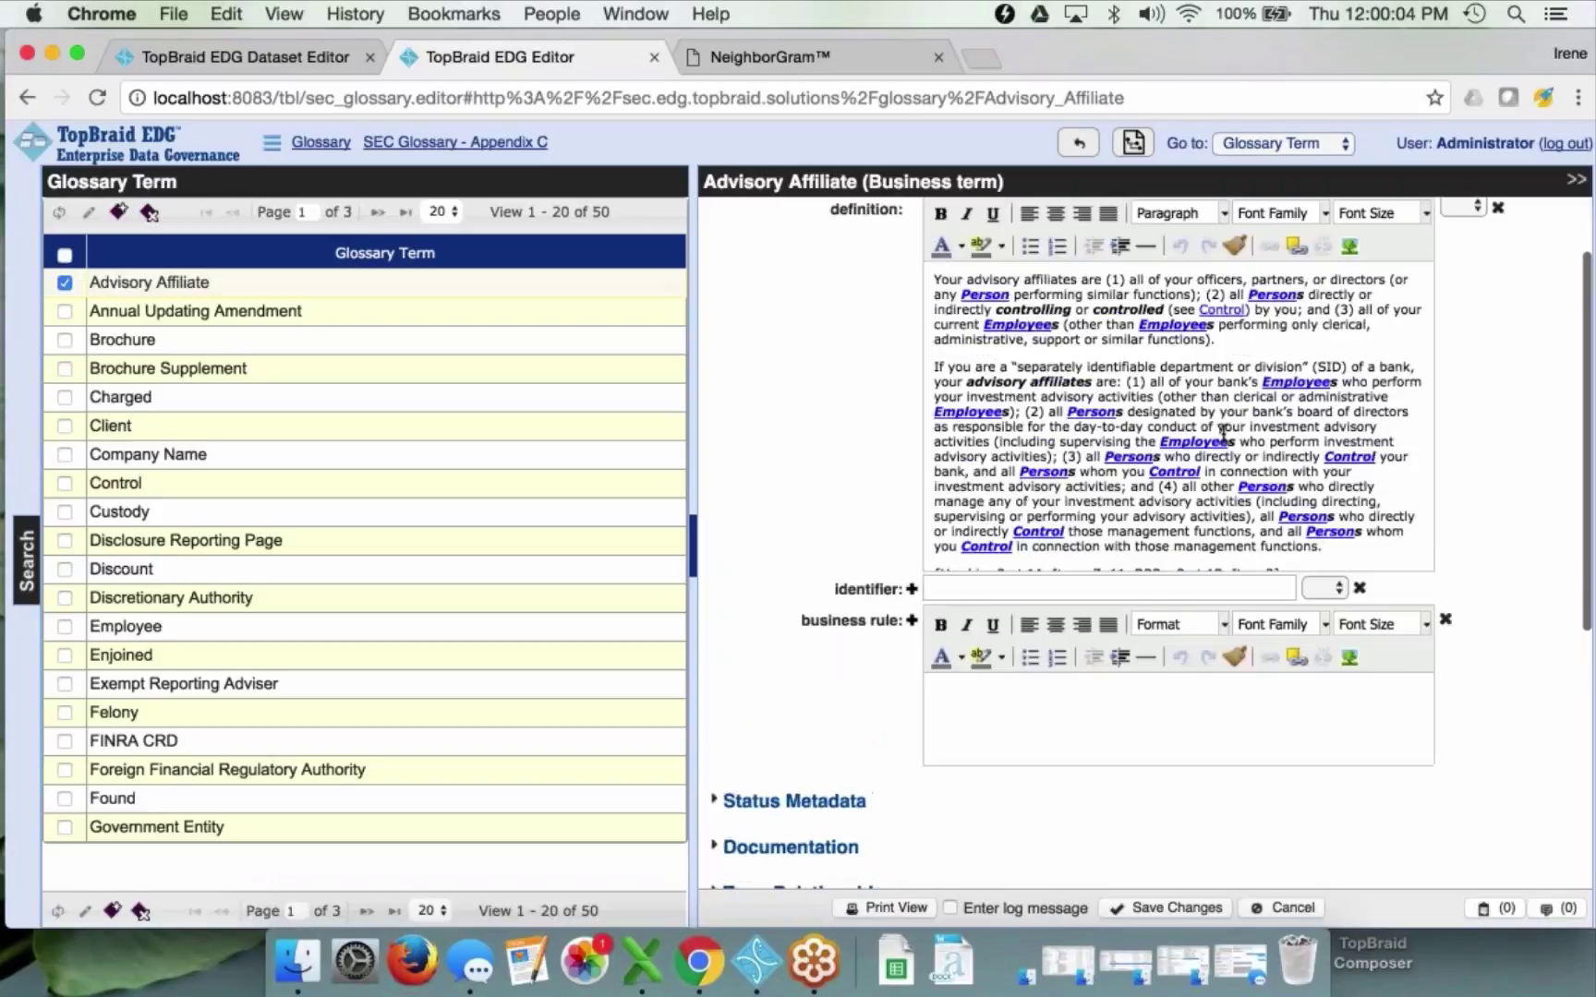
pyautogui.scroll(-3, 1222, 432)
pyautogui.scroll(-2, 1223, 435)
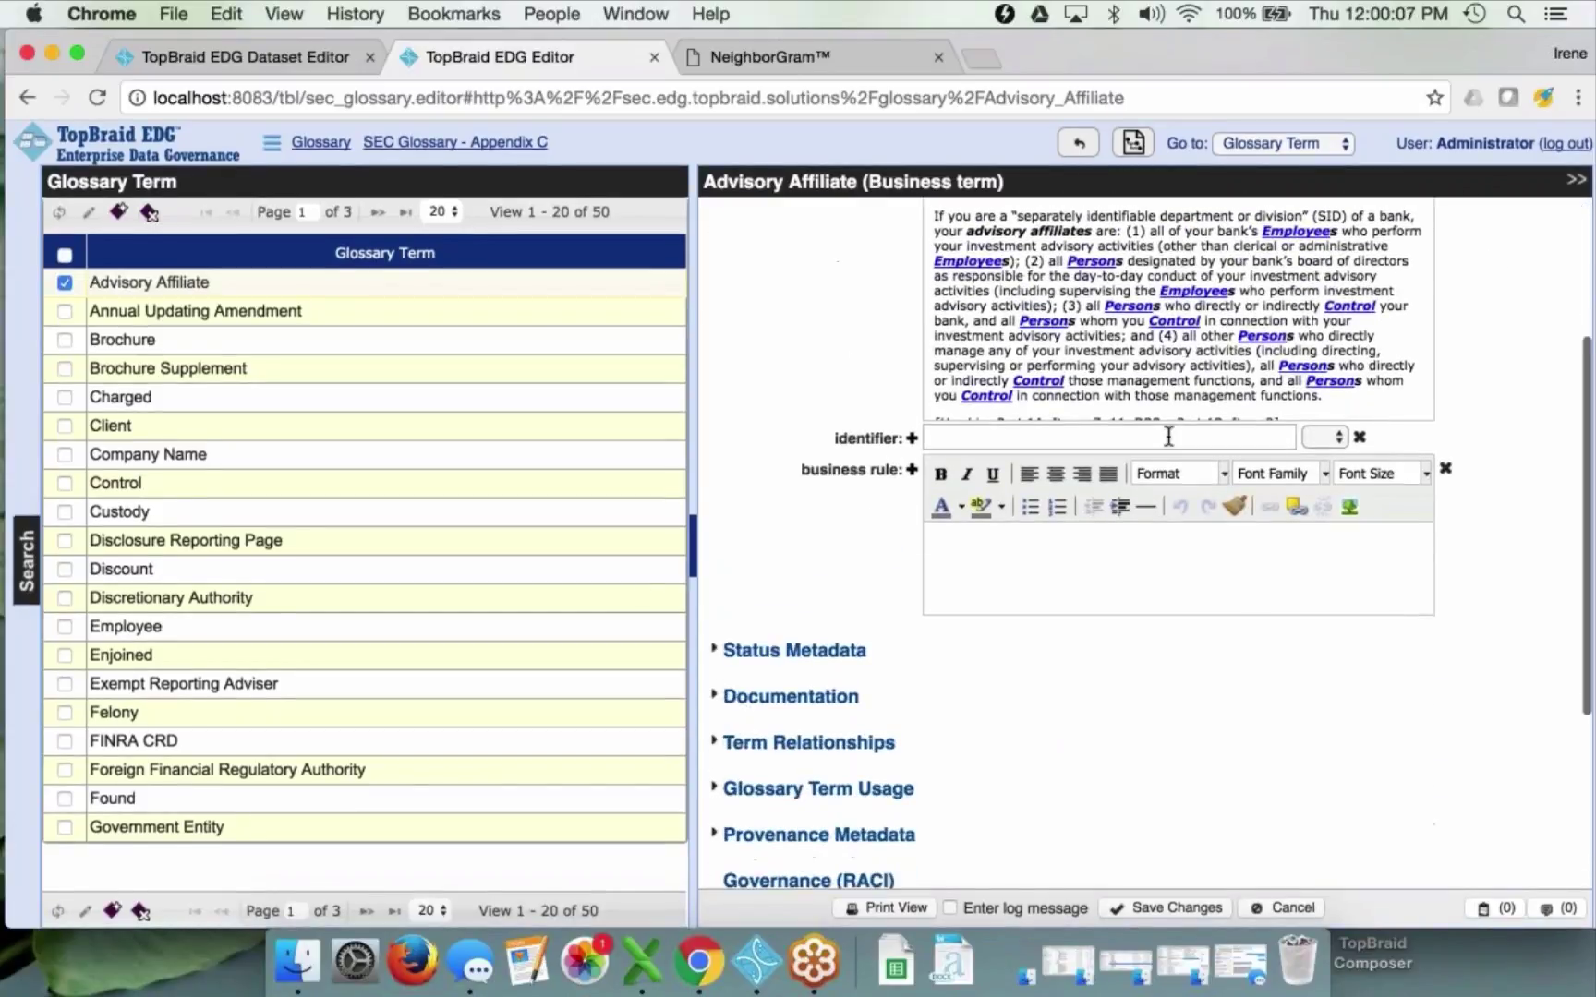
pyautogui.click(794, 650)
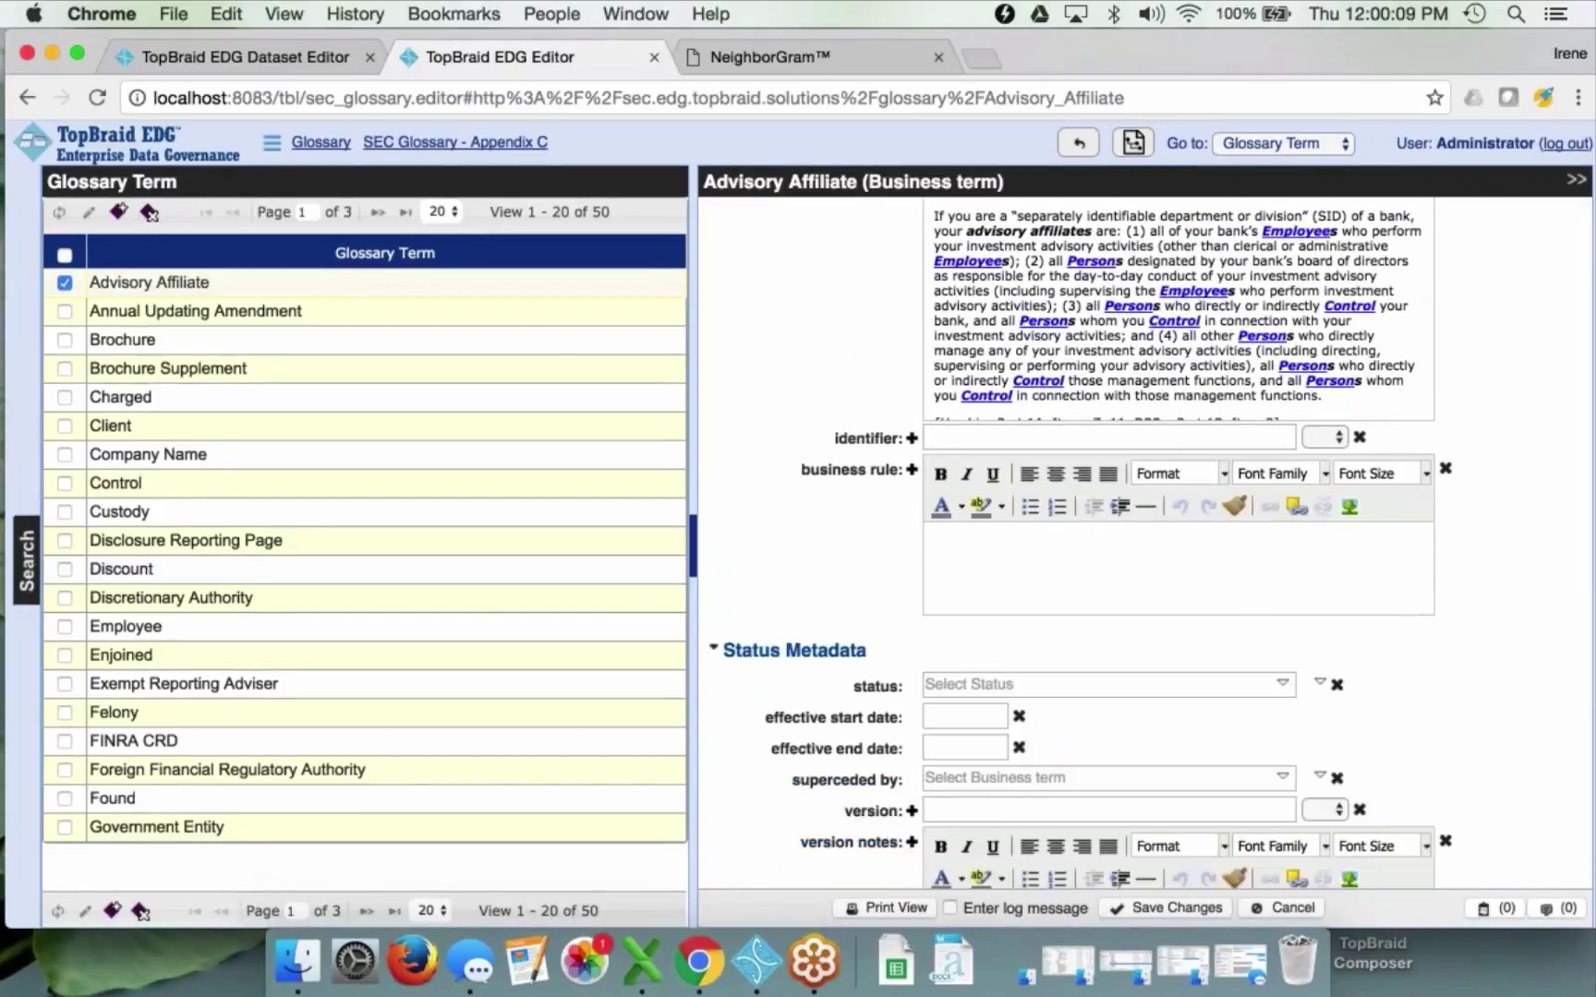
pyautogui.scroll(-1, 794, 650)
pyautogui.scroll(4, 992, 611)
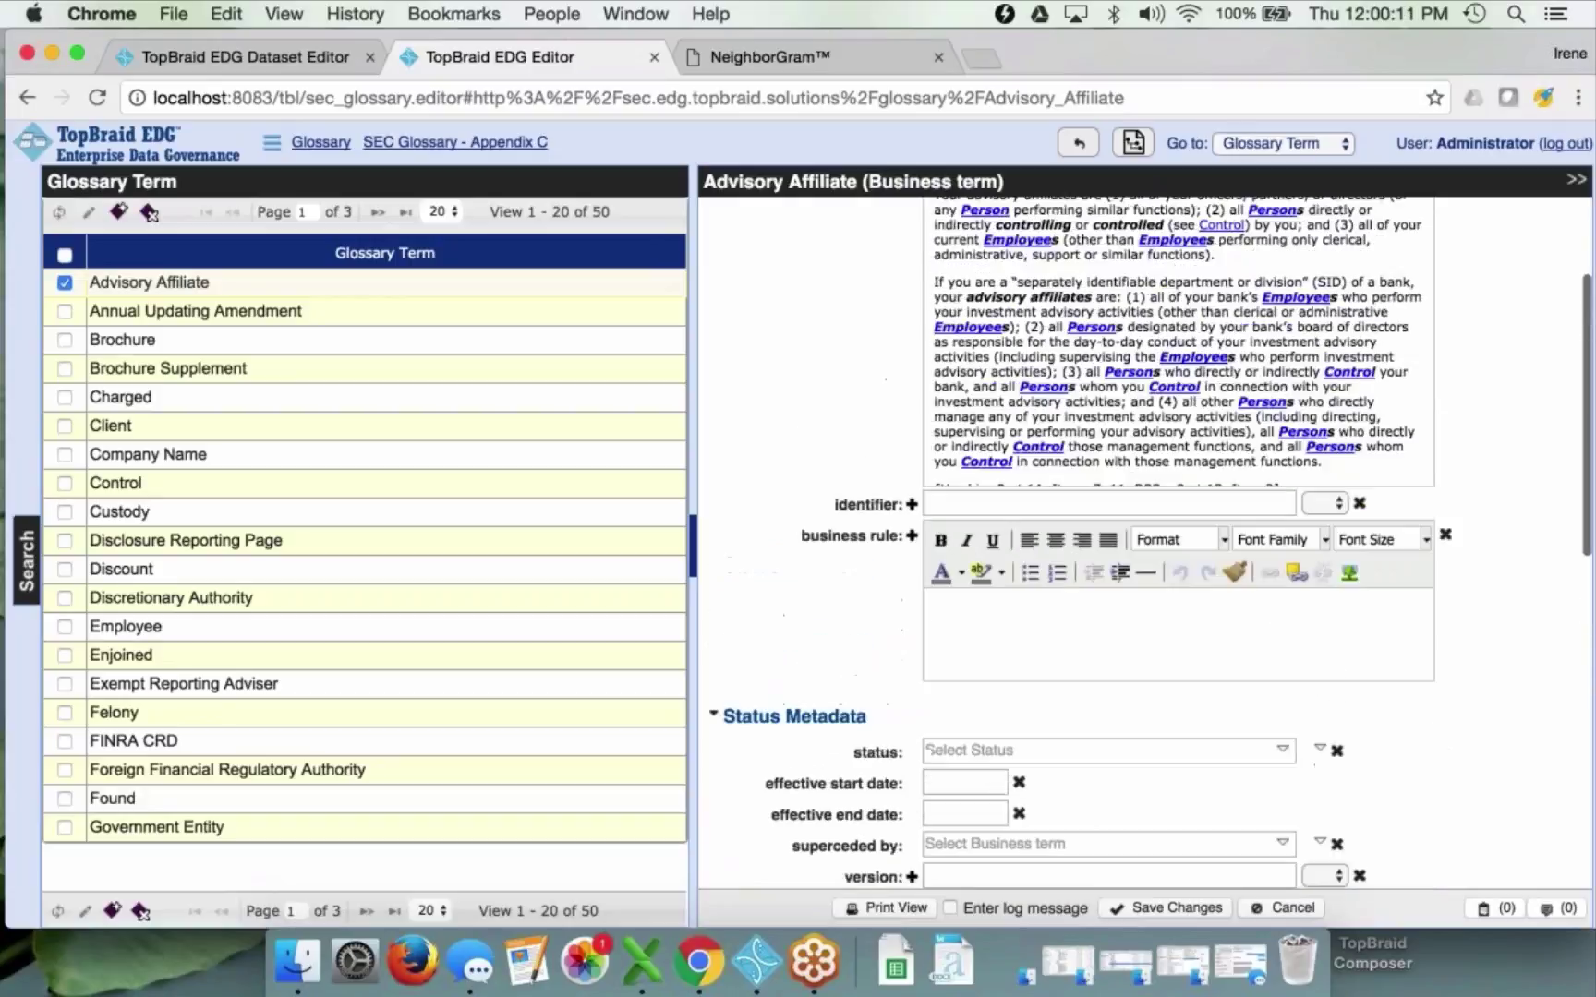
pyautogui.scroll(2, 992, 611)
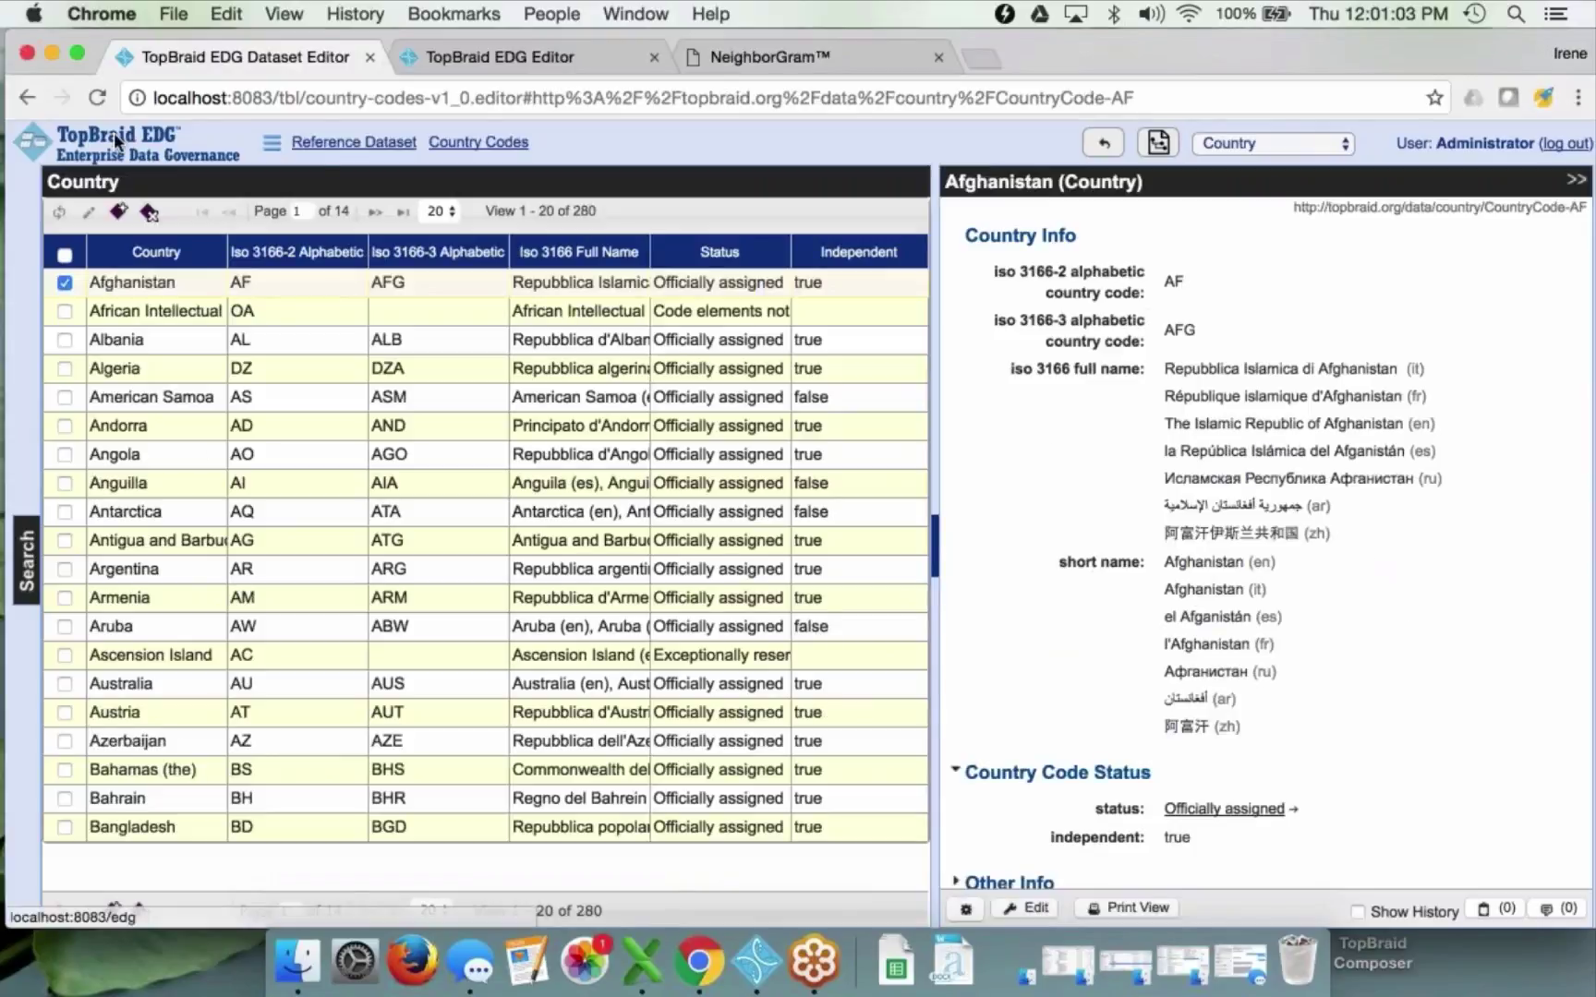
# - Return to the home page, list the ontologies and open EDG Glossary Configuration for editing
pyautogui.click(114, 132)
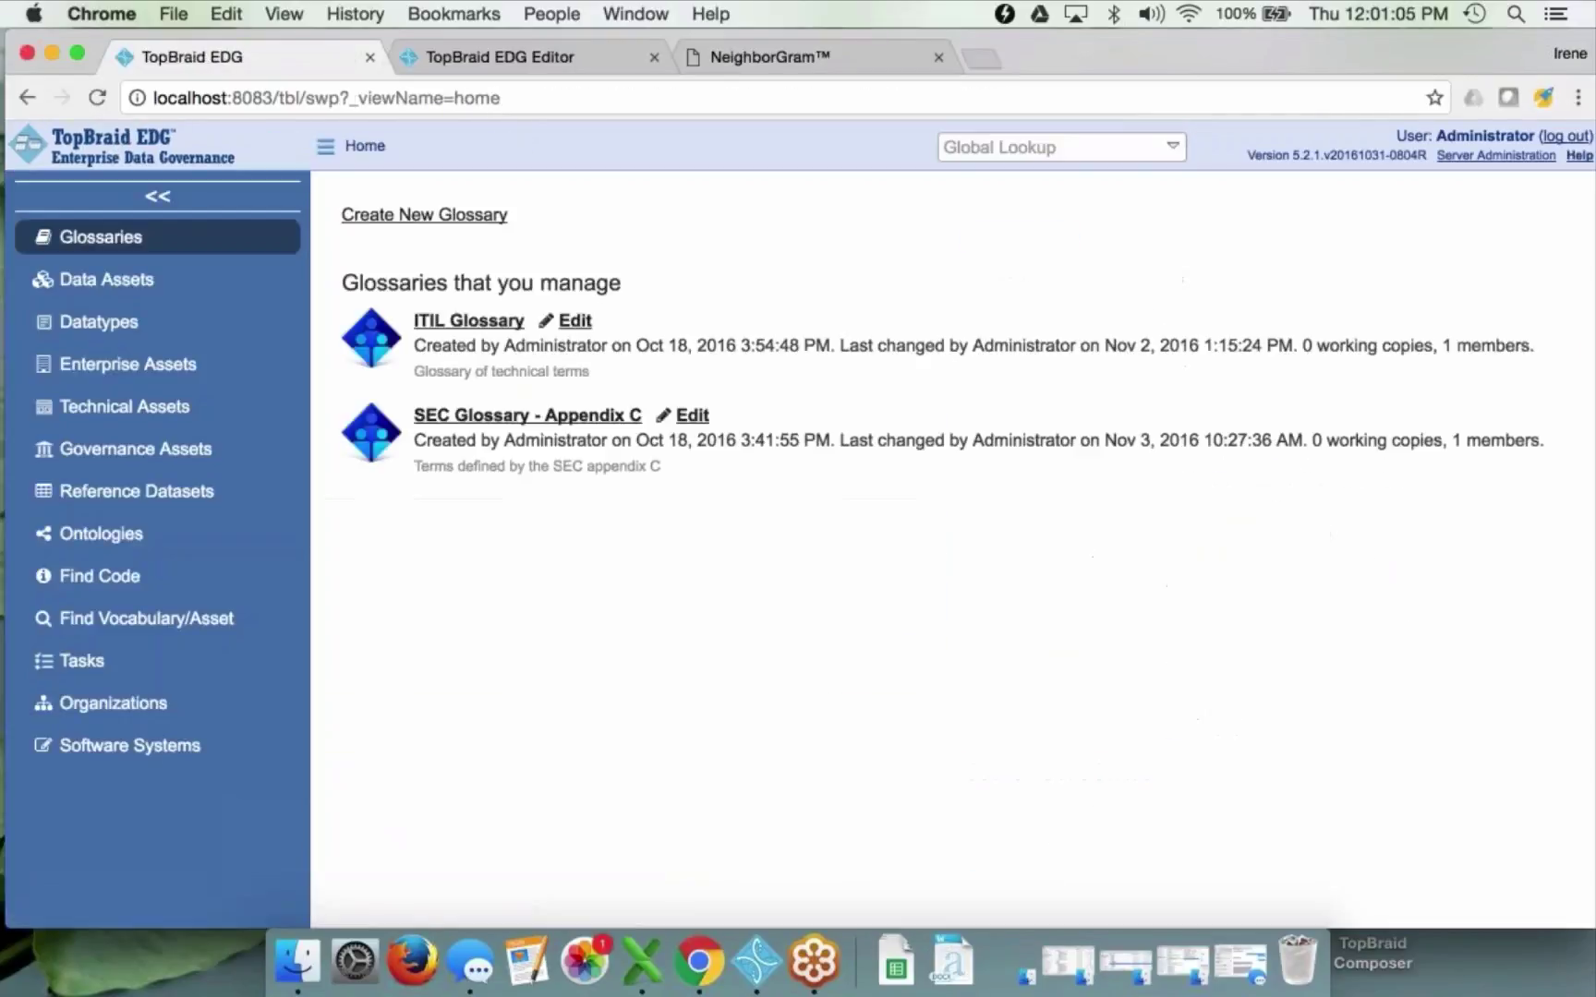
pyautogui.moveTo(120, 537)
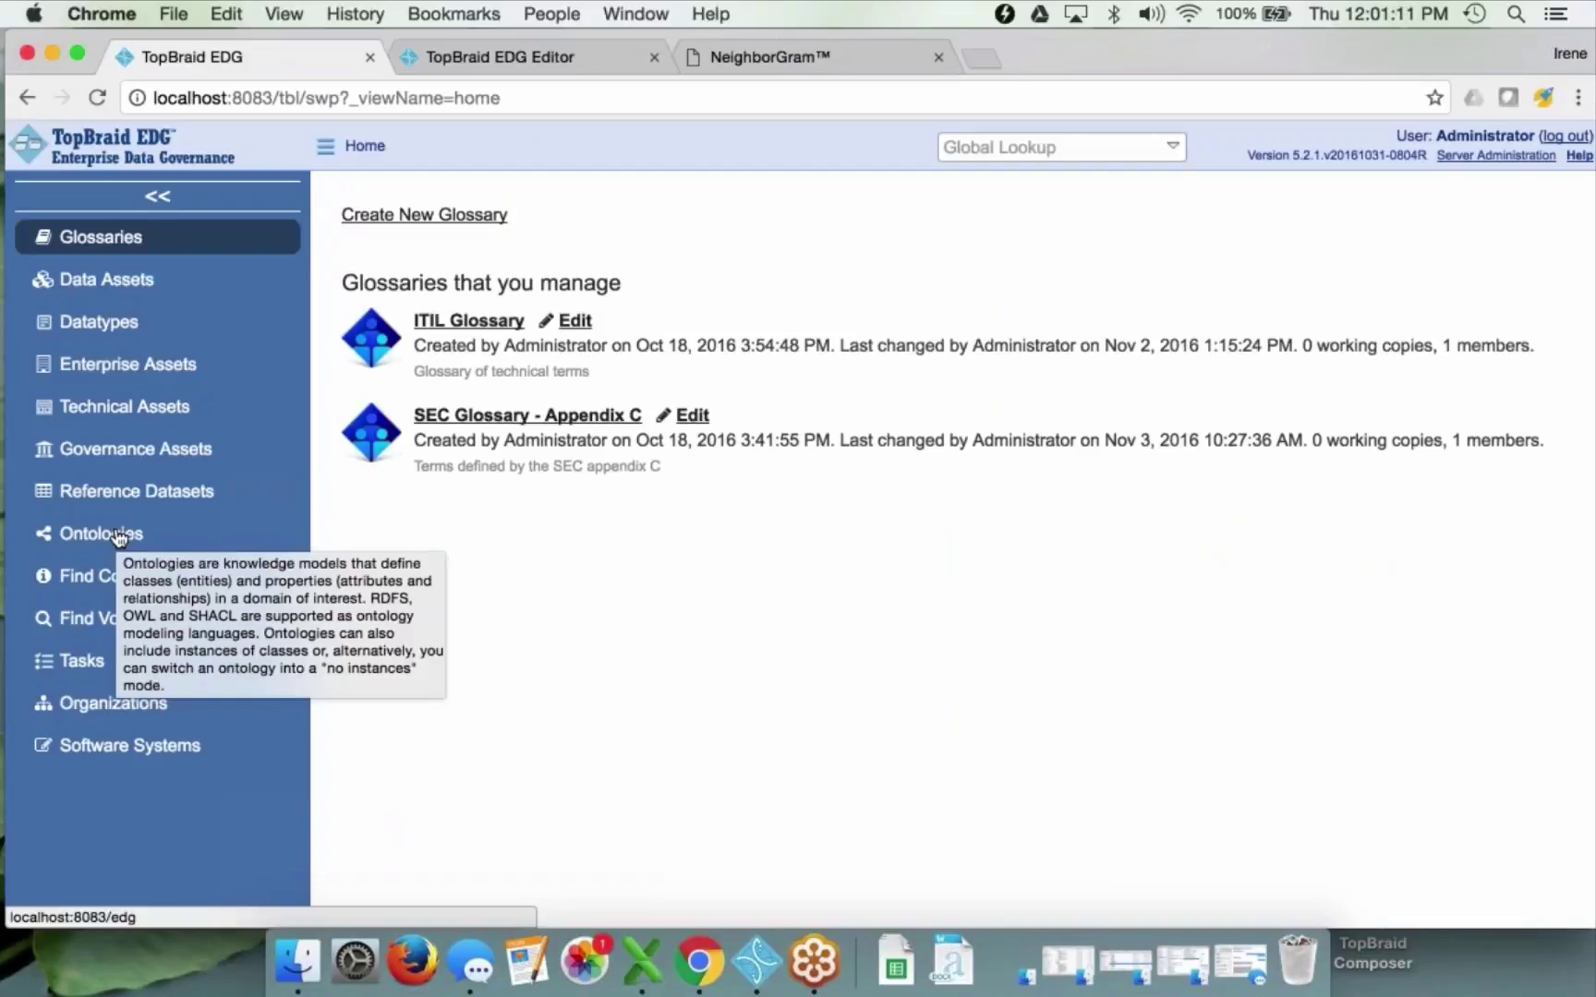
pyautogui.click(110, 539)
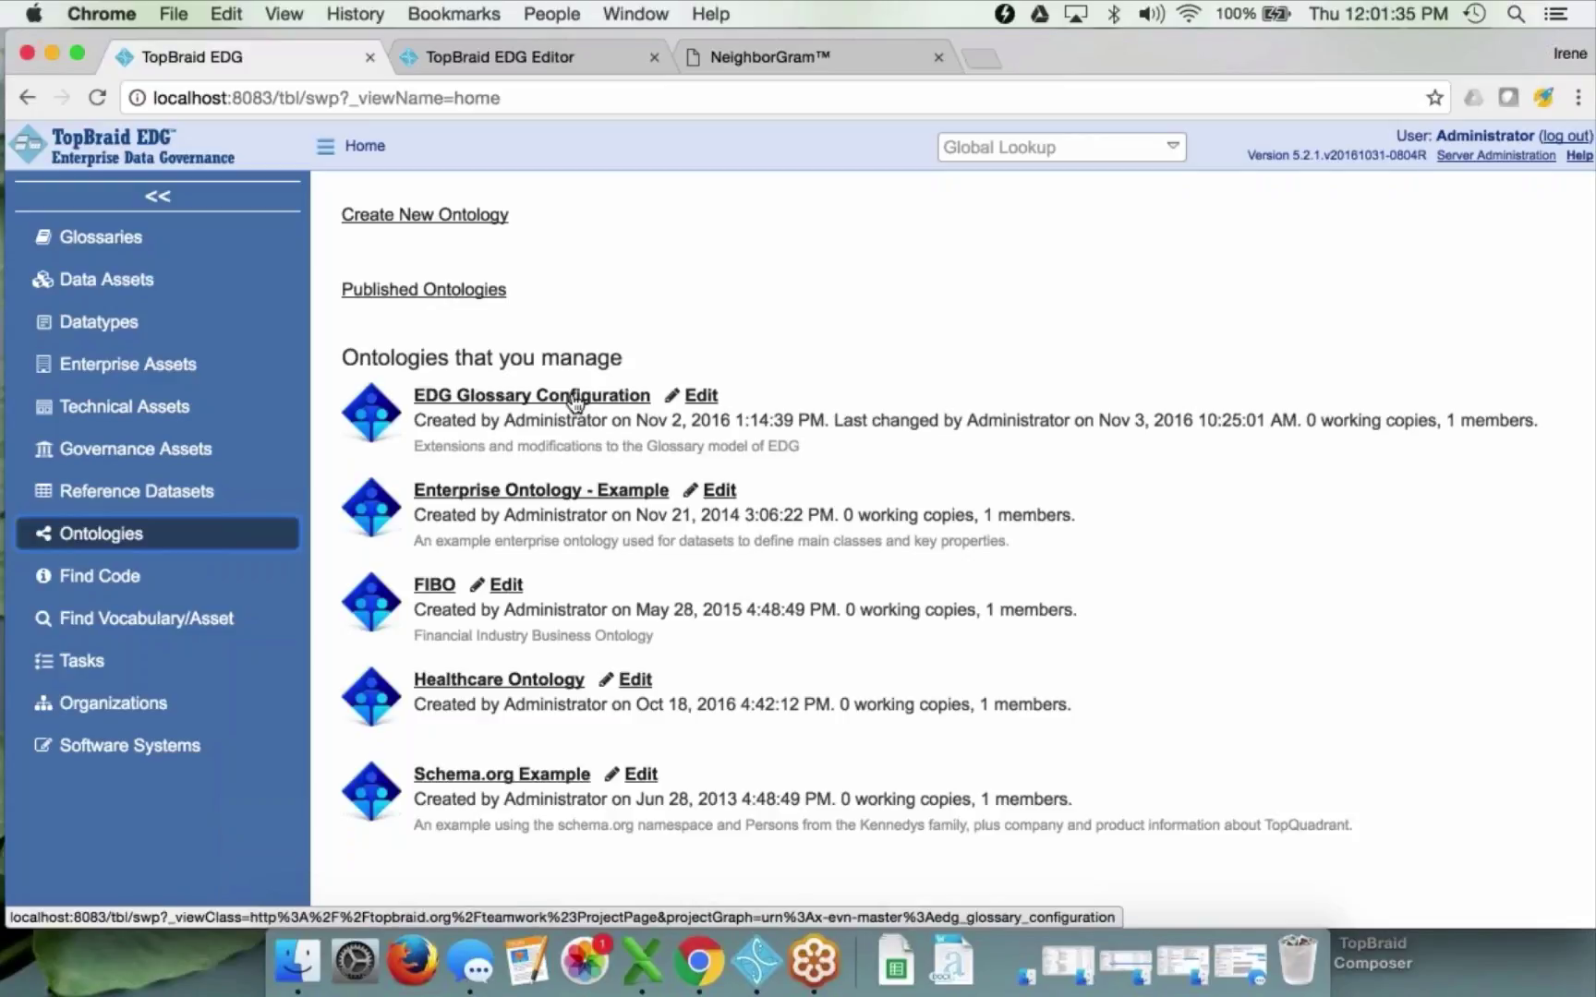
pyautogui.click(700, 397)
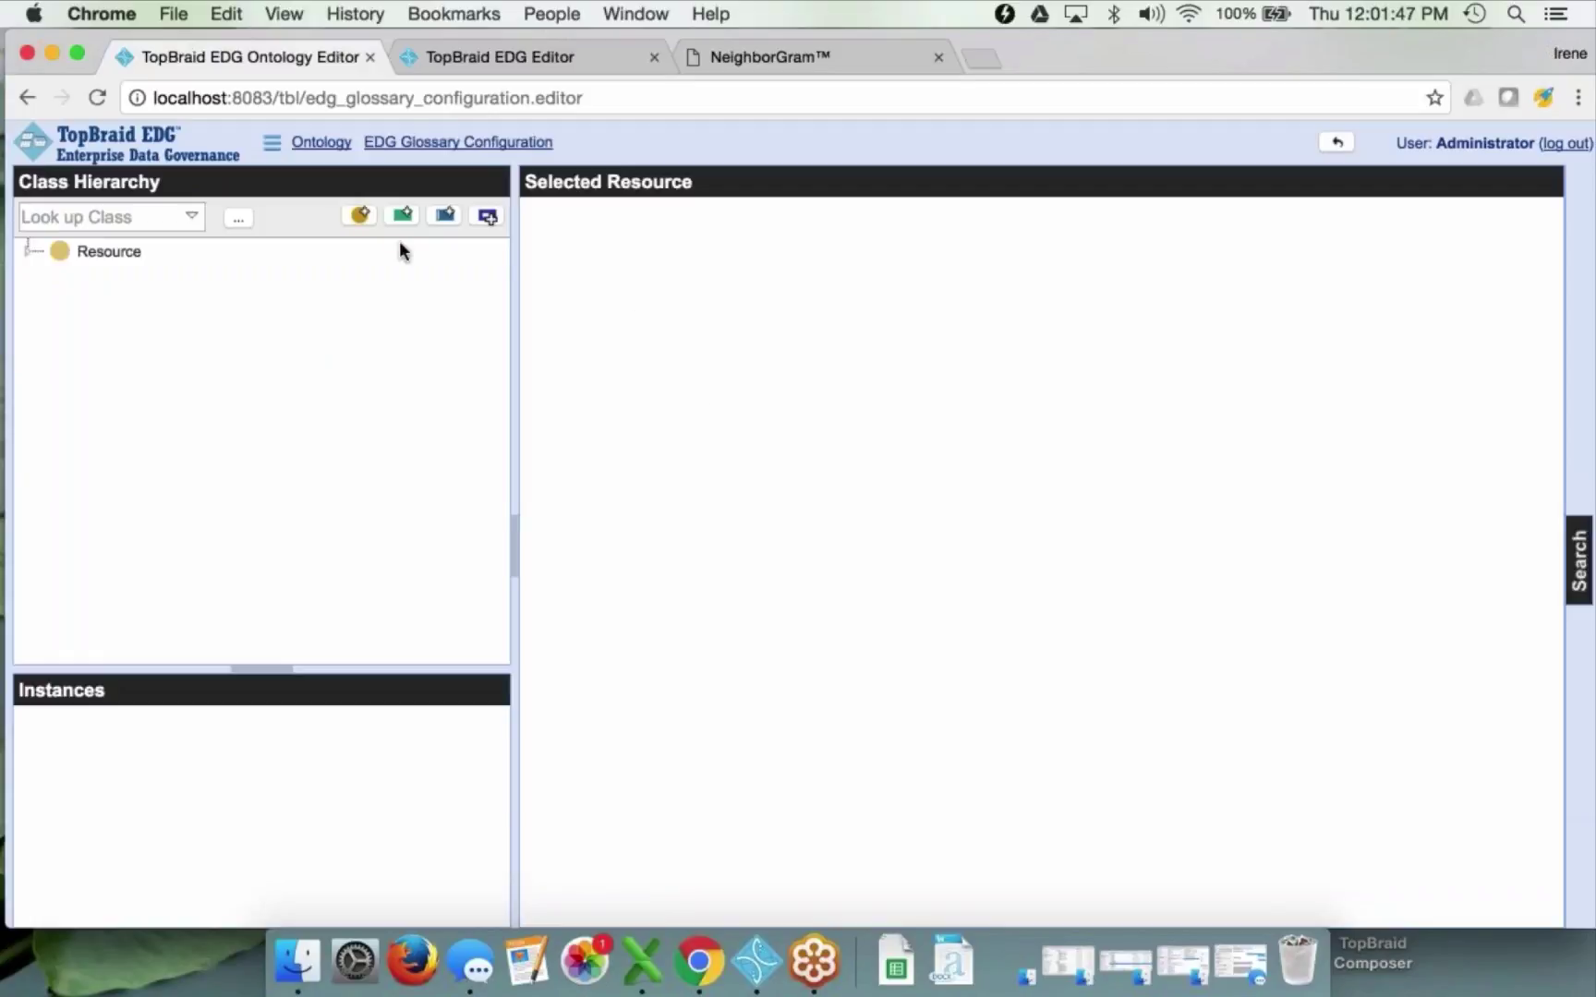
# - Look up the Property group class in the class hierarchy and display its details
pyautogui.click(125, 215)
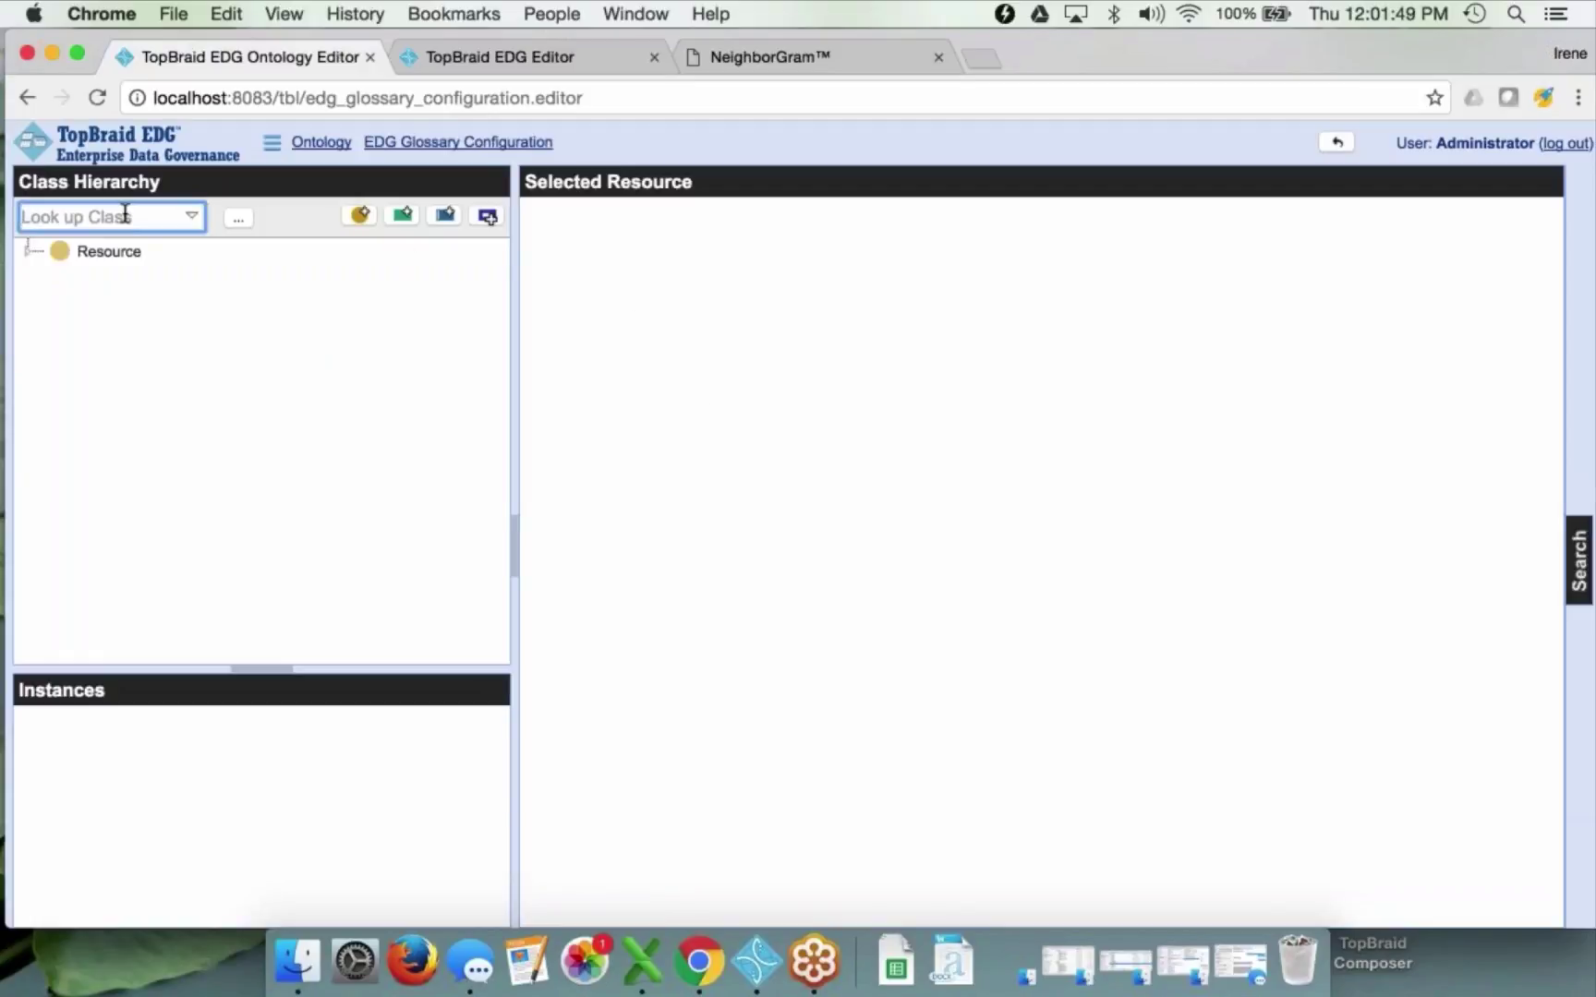
pyautogui.write('prop')
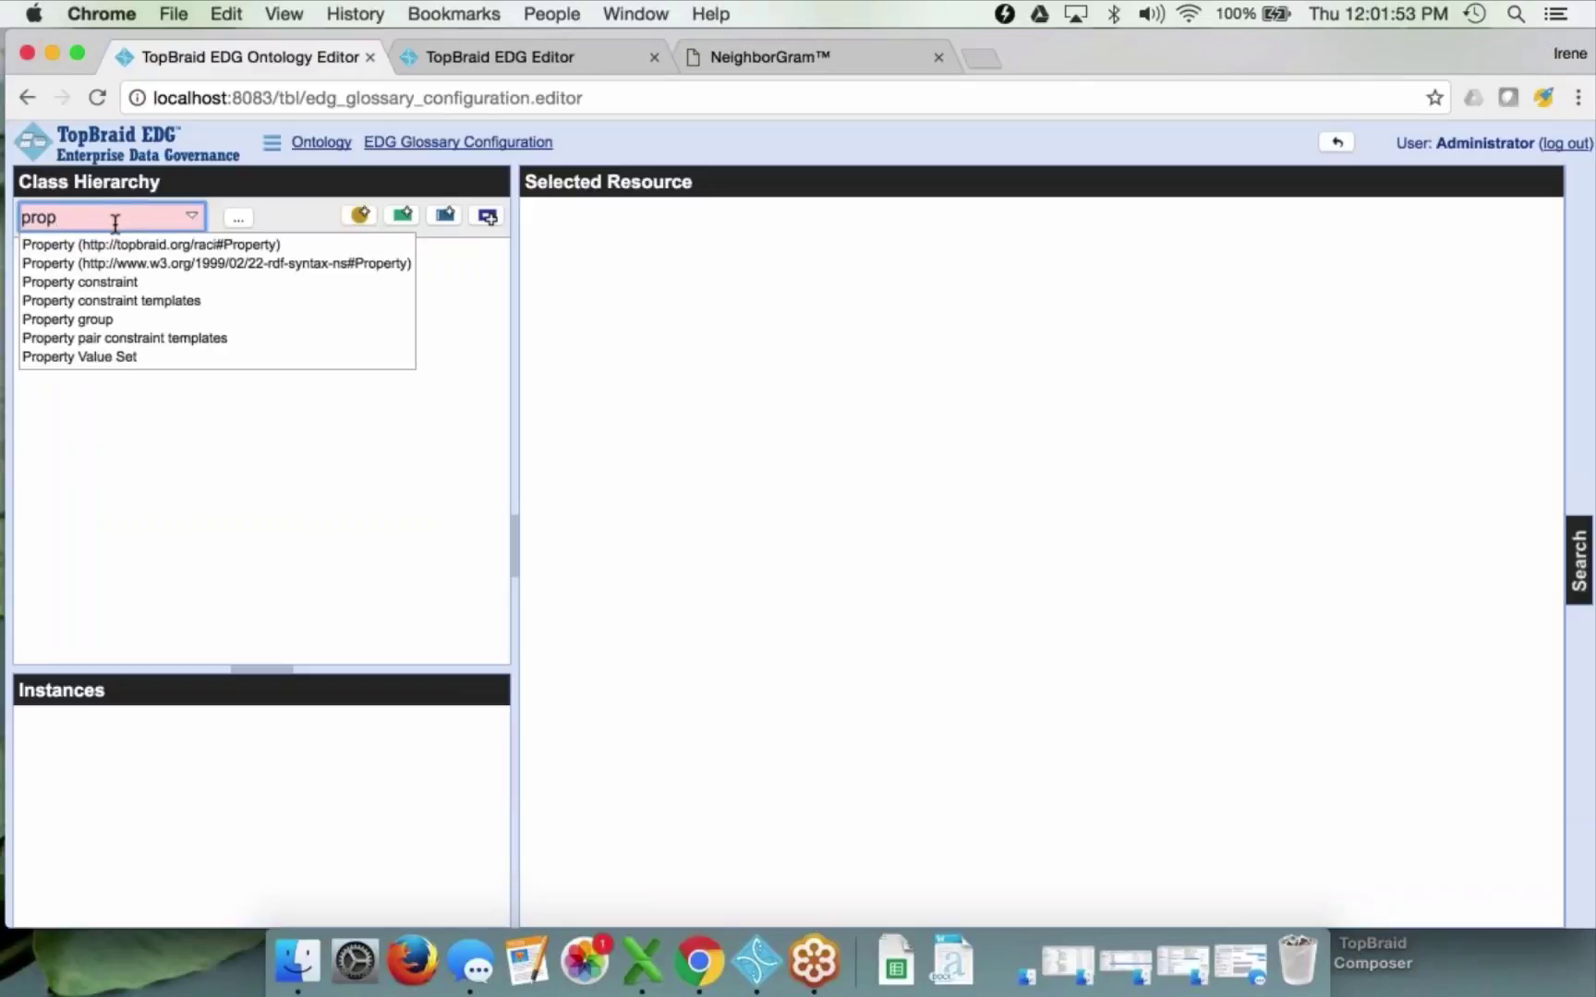
pyautogui.click(93, 319)
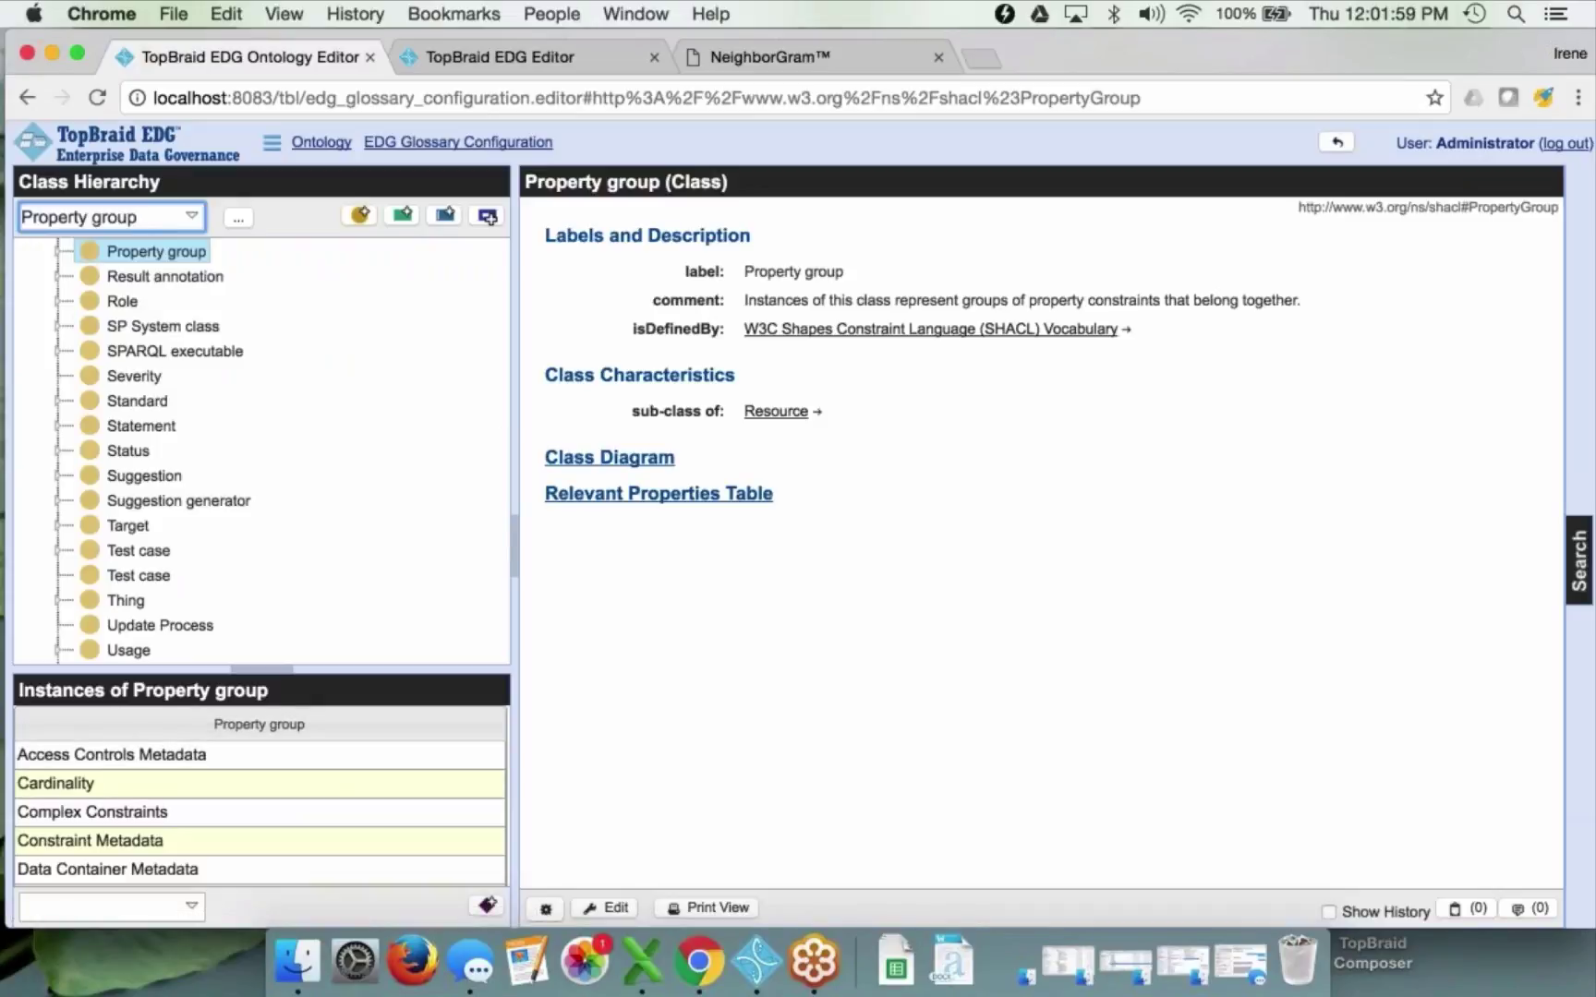
# - Find the Glossary Term Metadata instance of Property group and open its details
pyautogui.scroll(-2, 258, 758)
pyautogui.scroll(-4, 259, 794)
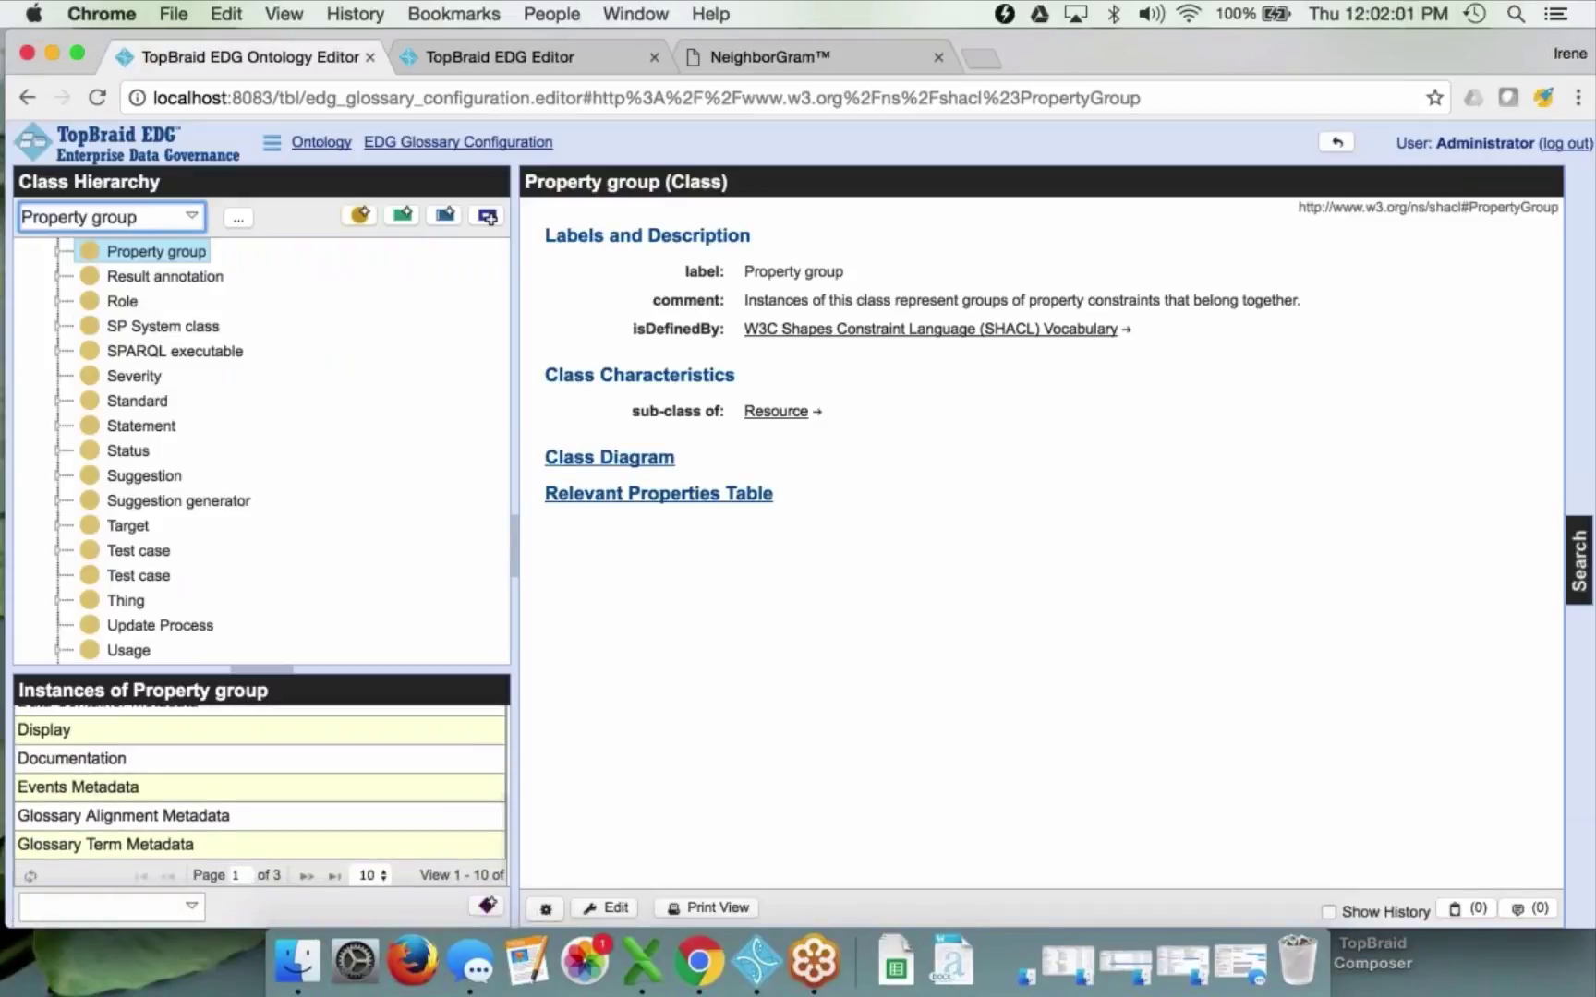
pyautogui.click(83, 907)
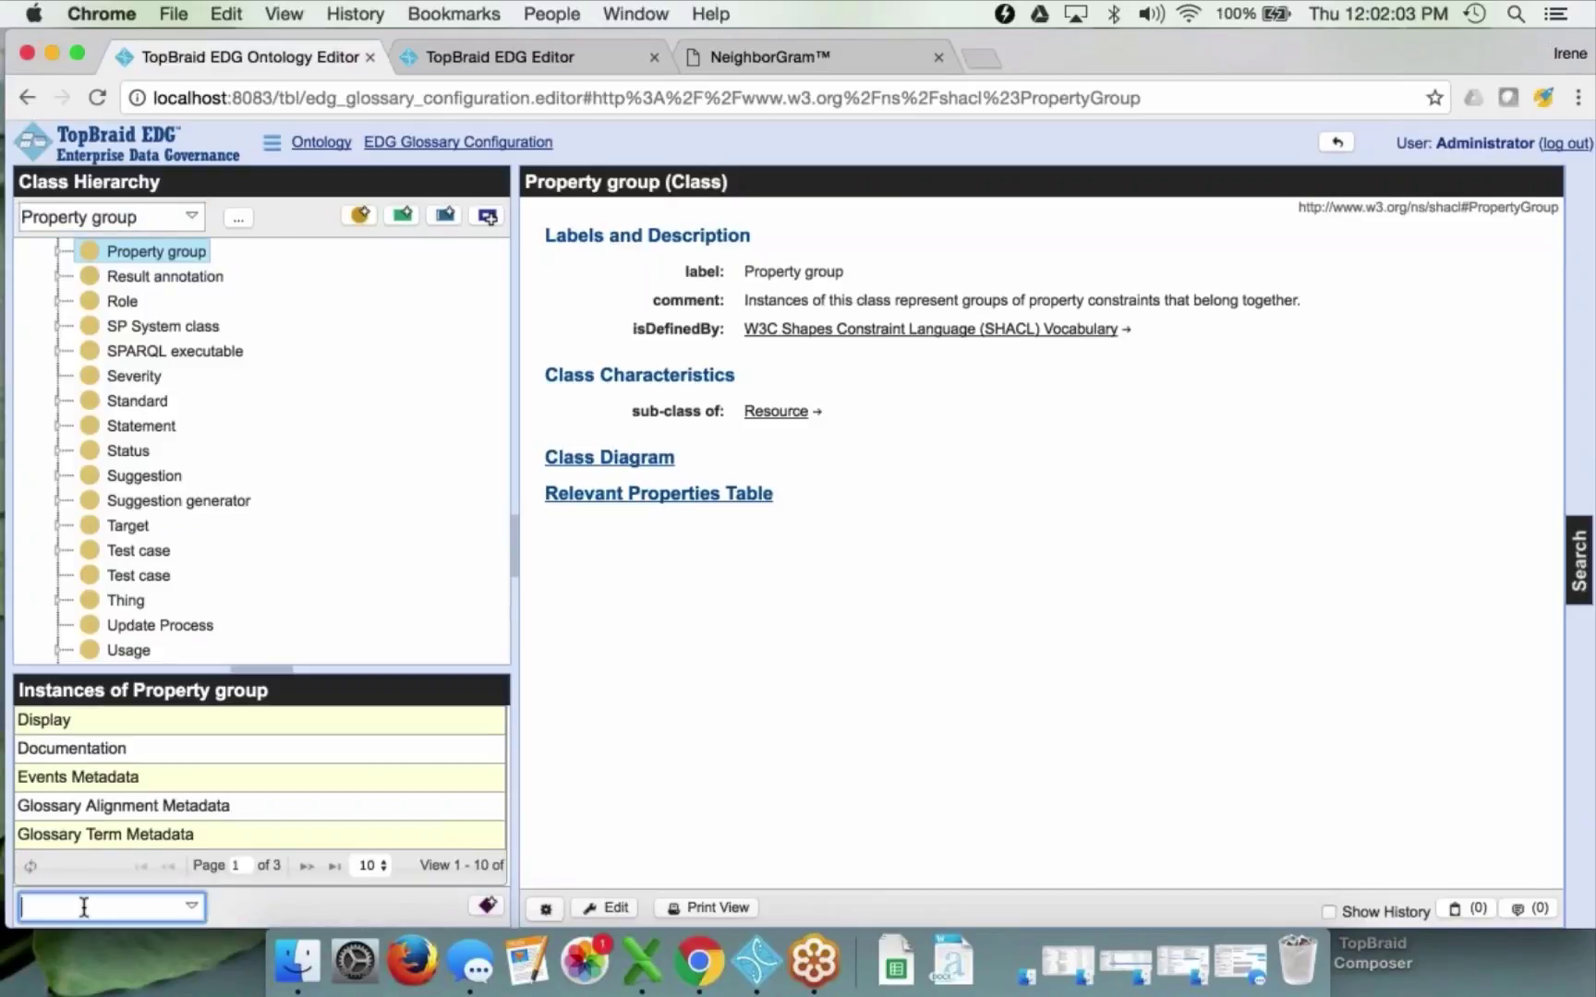
pyautogui.write('glo')
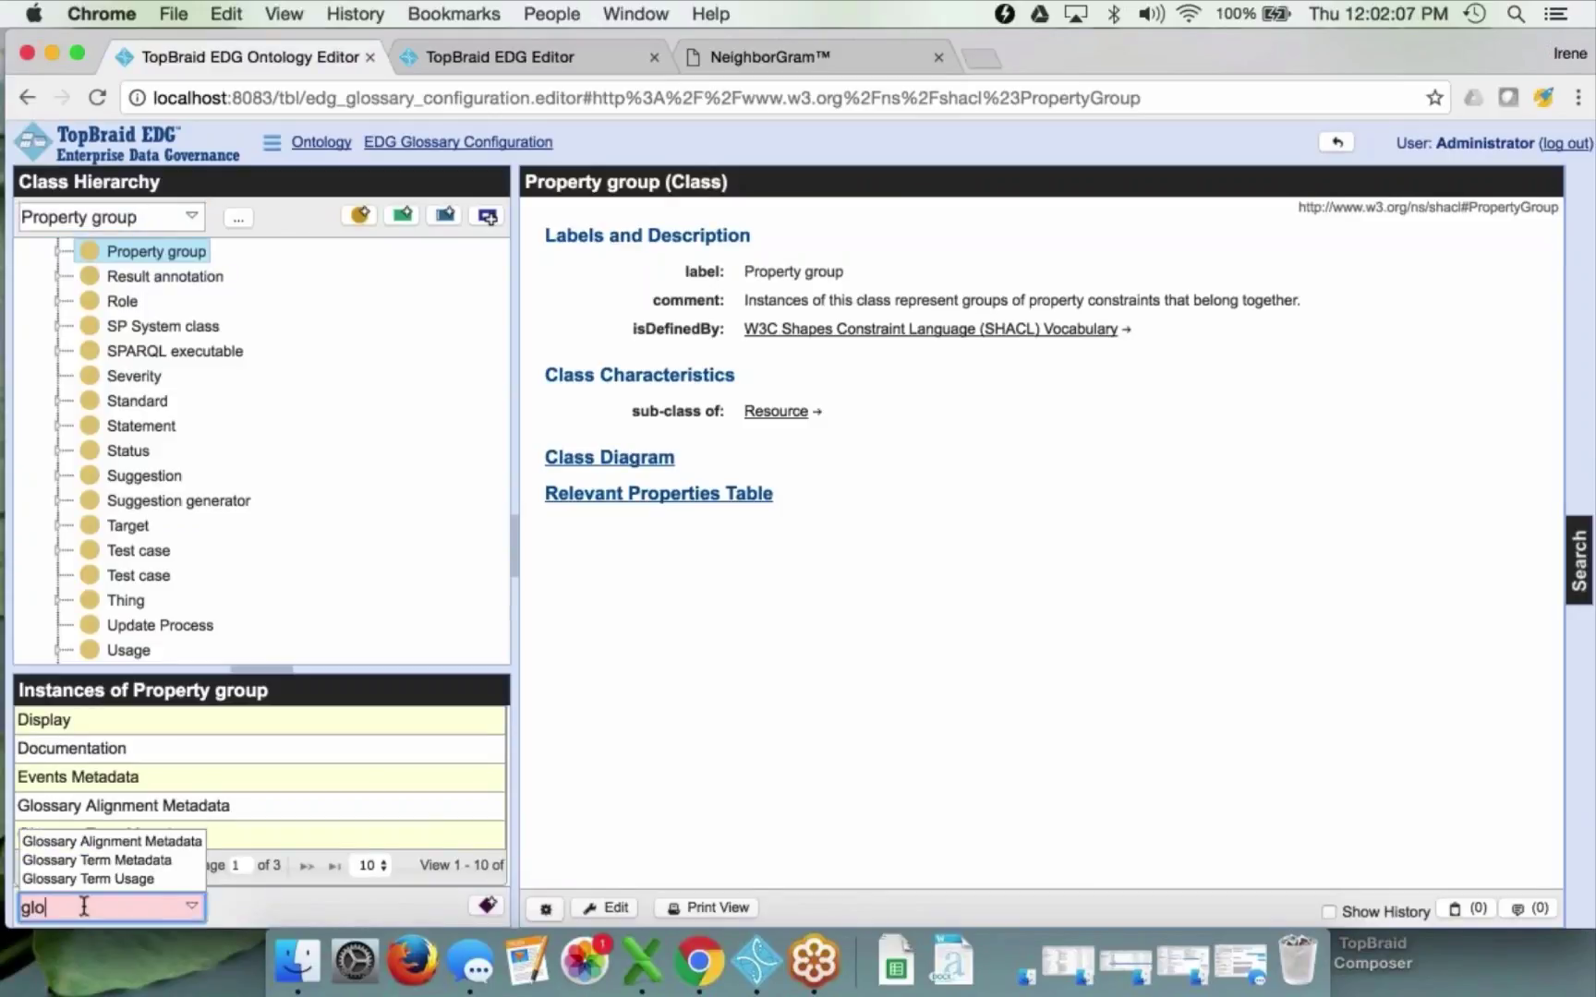
pyautogui.click(90, 859)
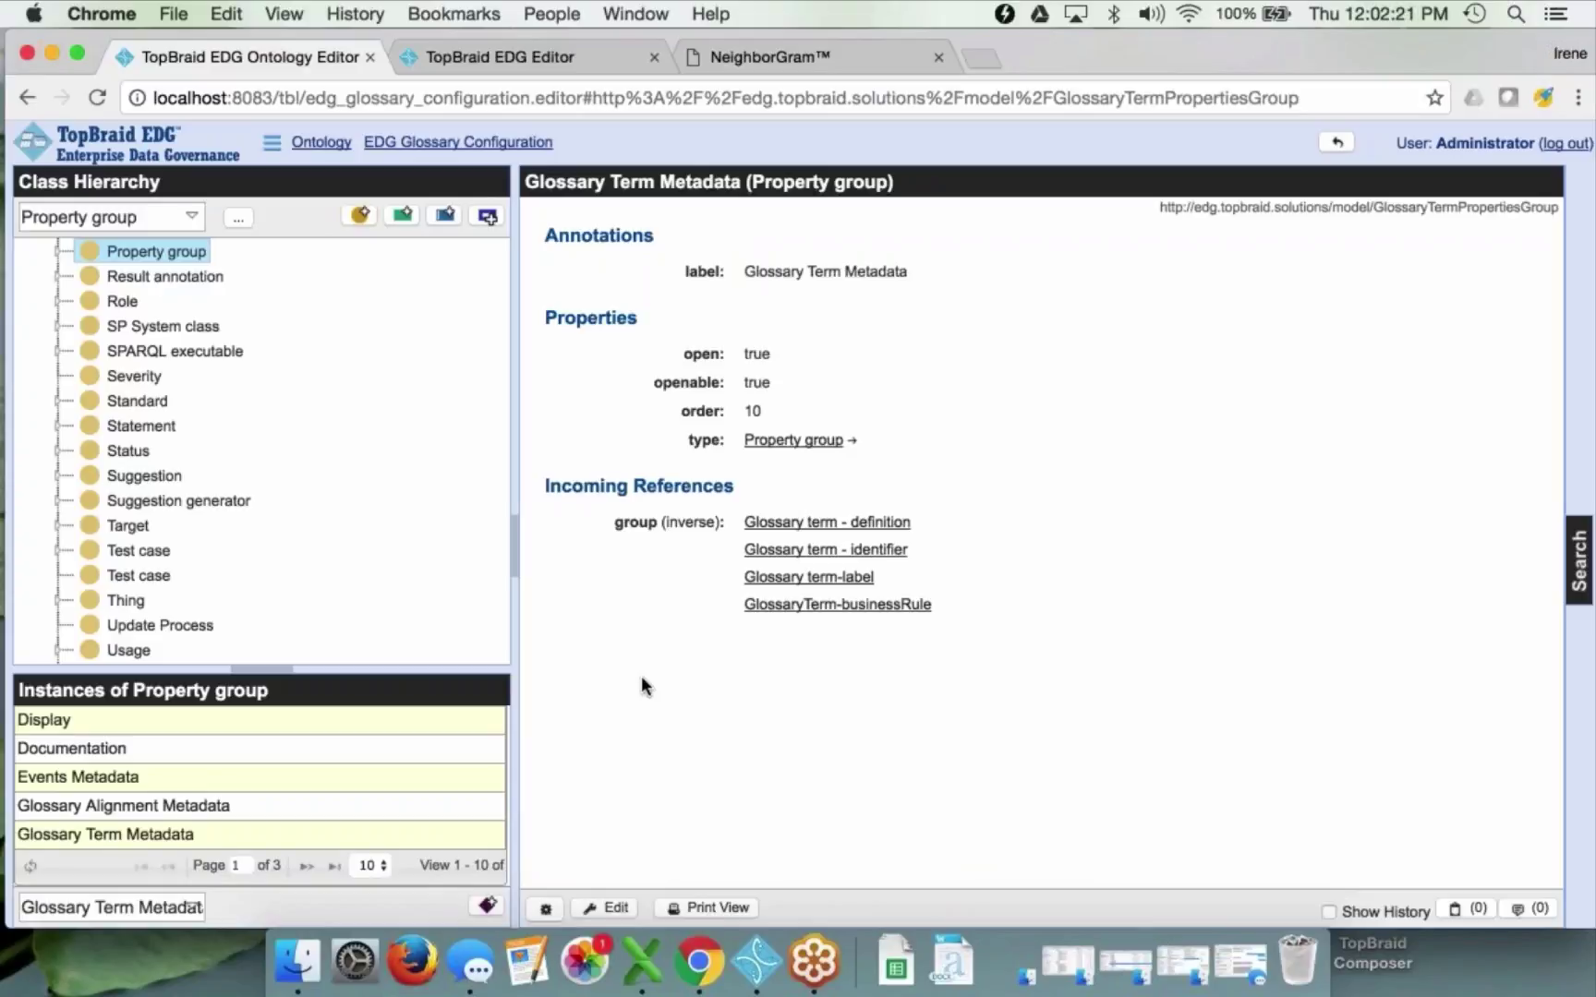
# - Compare the property group with the Advisory Affiliate edit form, and open the GlossaryTerm-businessRule constraint in the ontology
pyautogui.click(538, 61)
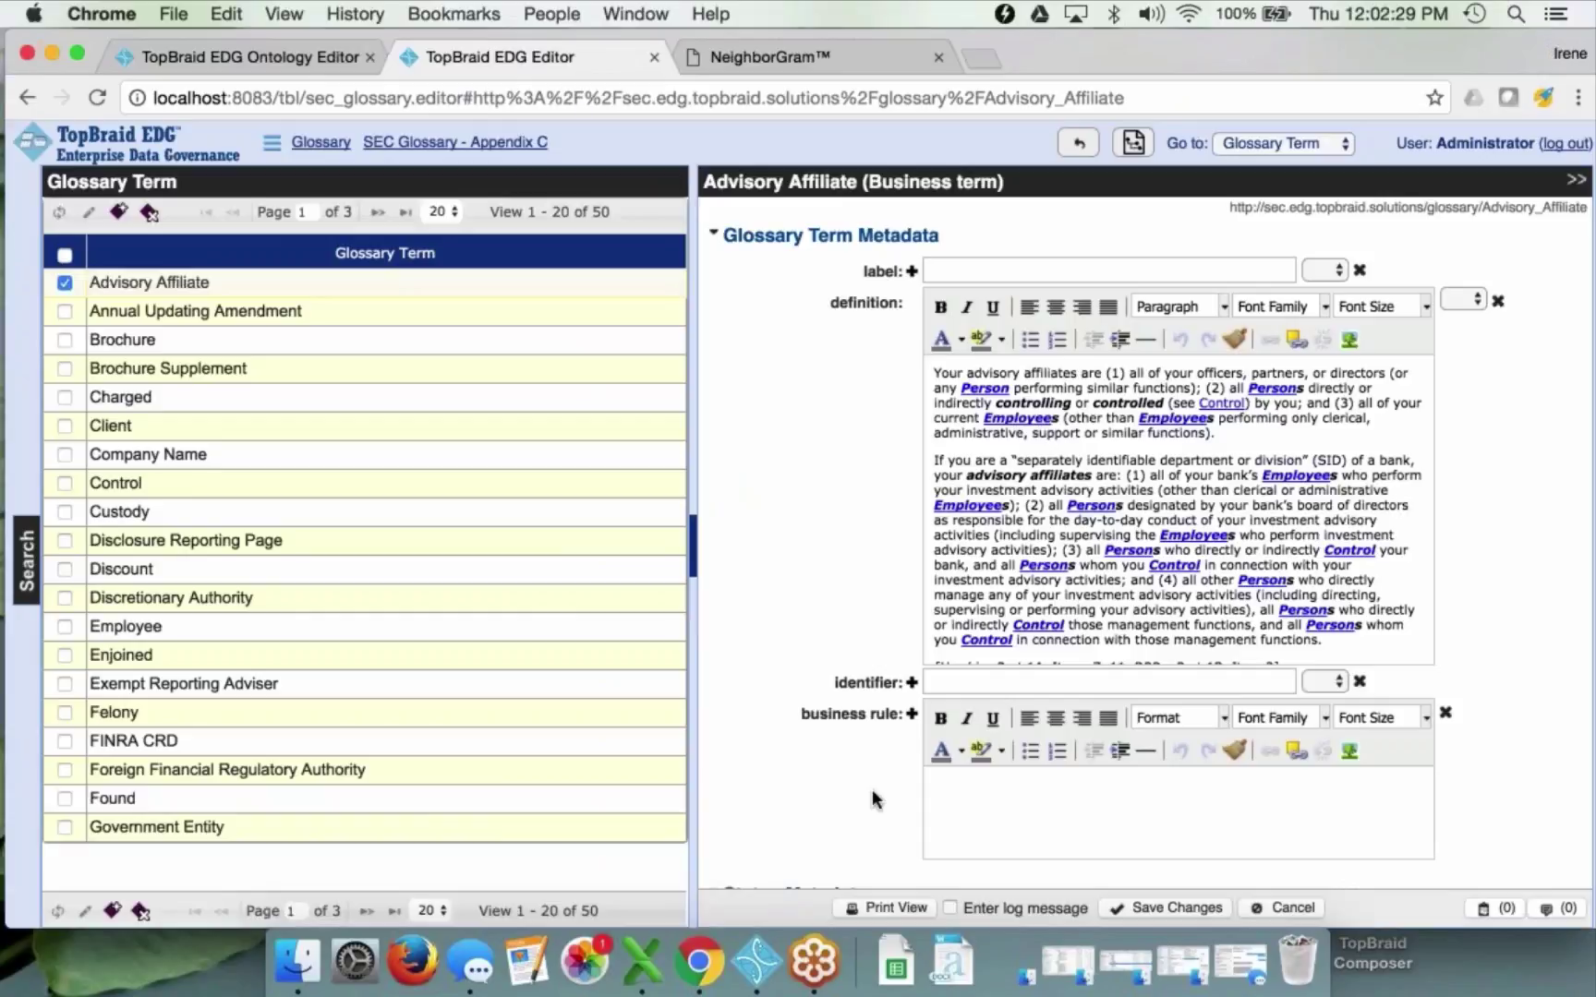
pyautogui.click(289, 56)
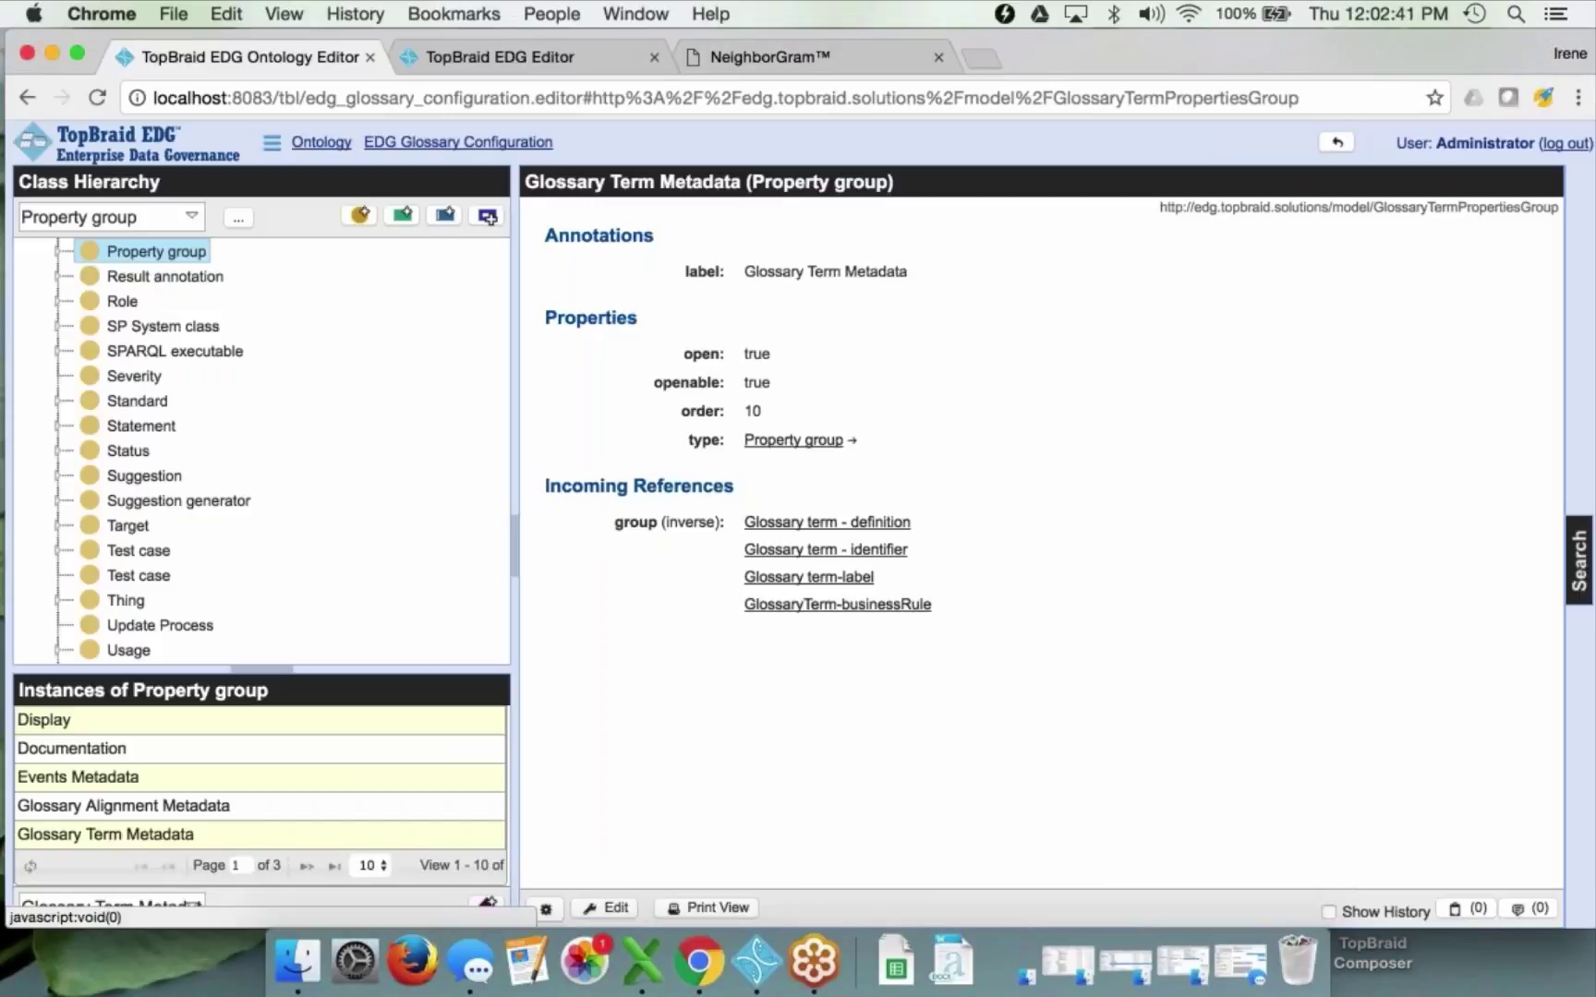
pyautogui.click(813, 604)
pyautogui.click(794, 277)
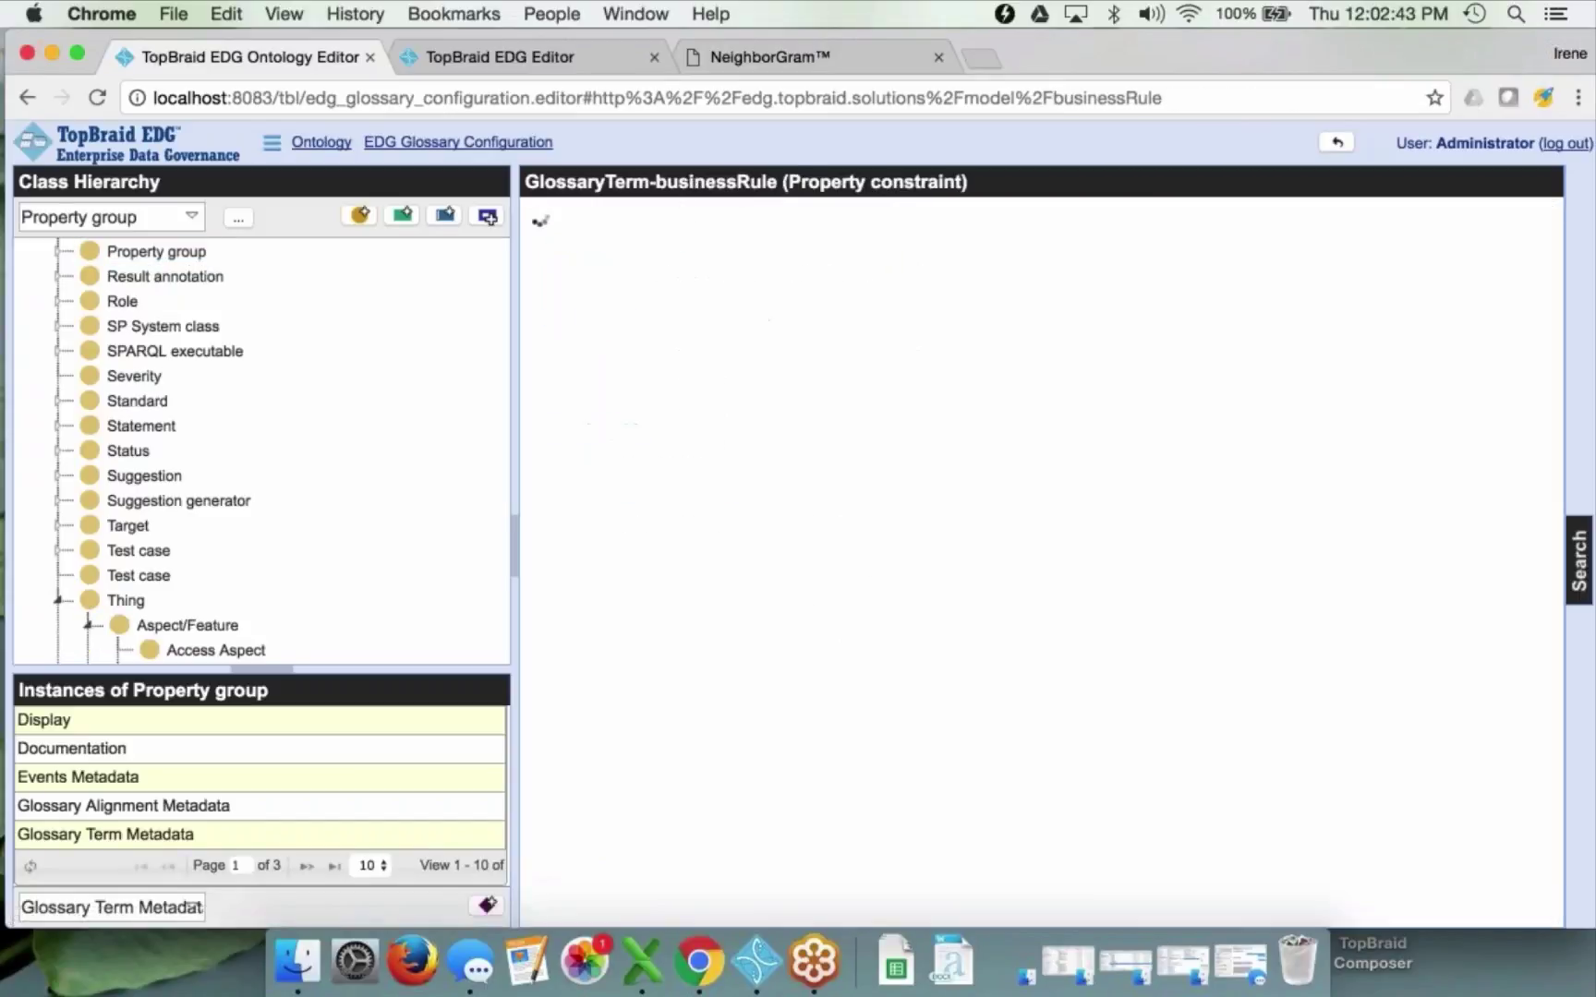
pyautogui.click(29, 98)
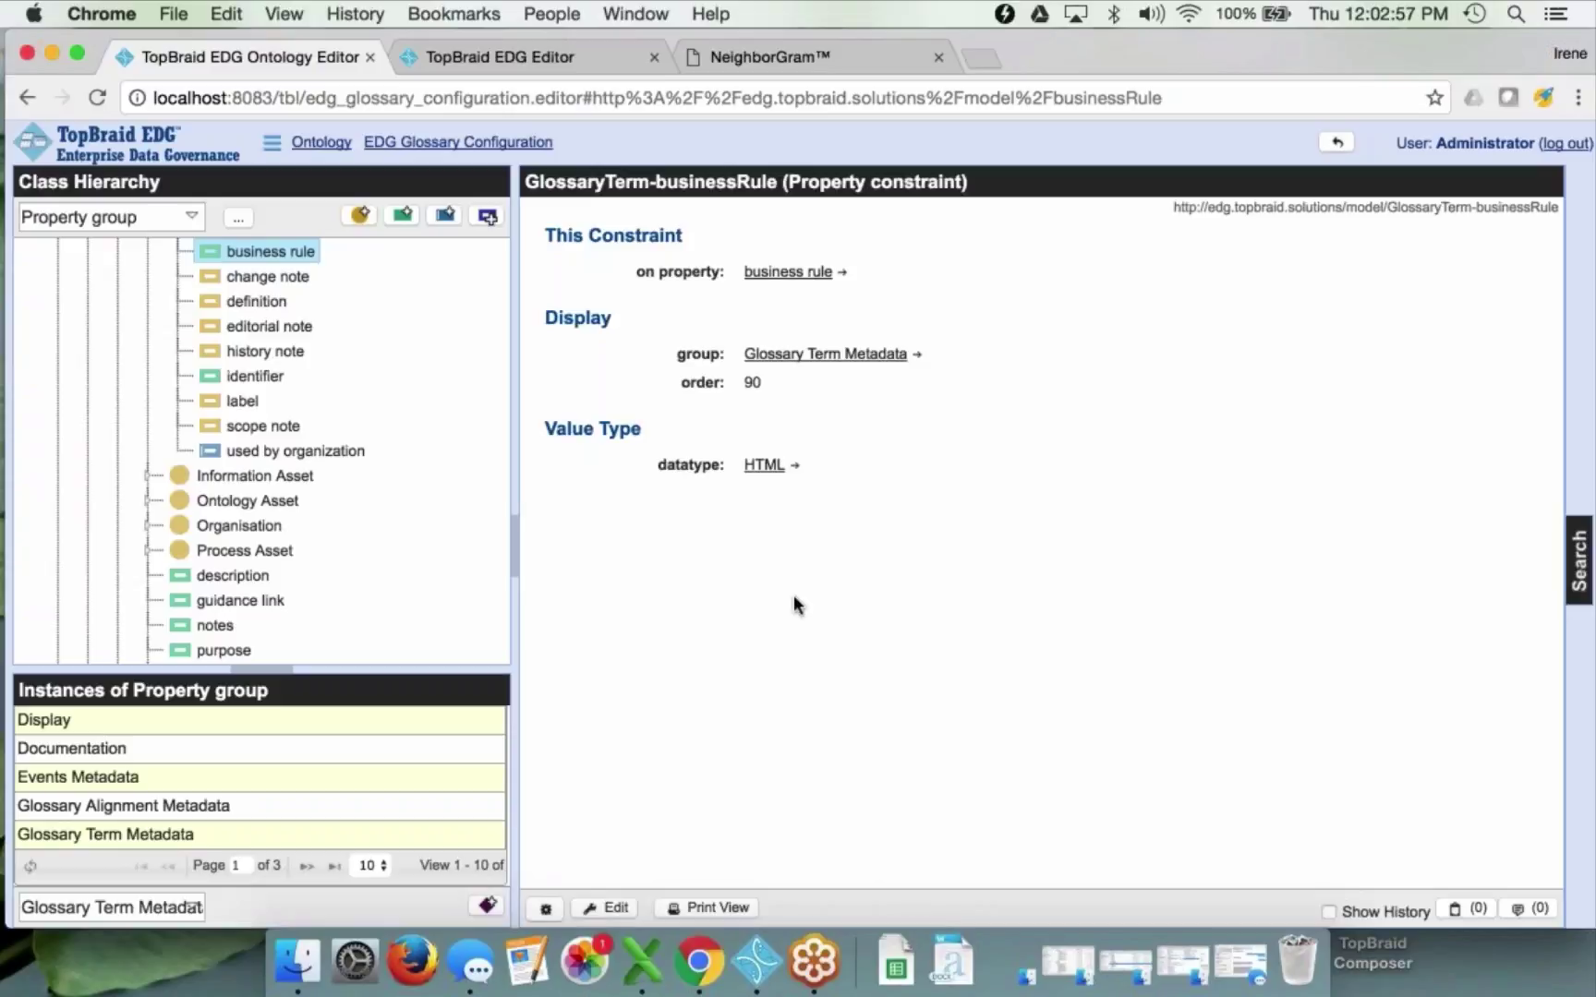
# - Edit the GlossaryTerm-businessRule constraint so it only applies to None, review its other settings and save the changes
pyautogui.click(612, 909)
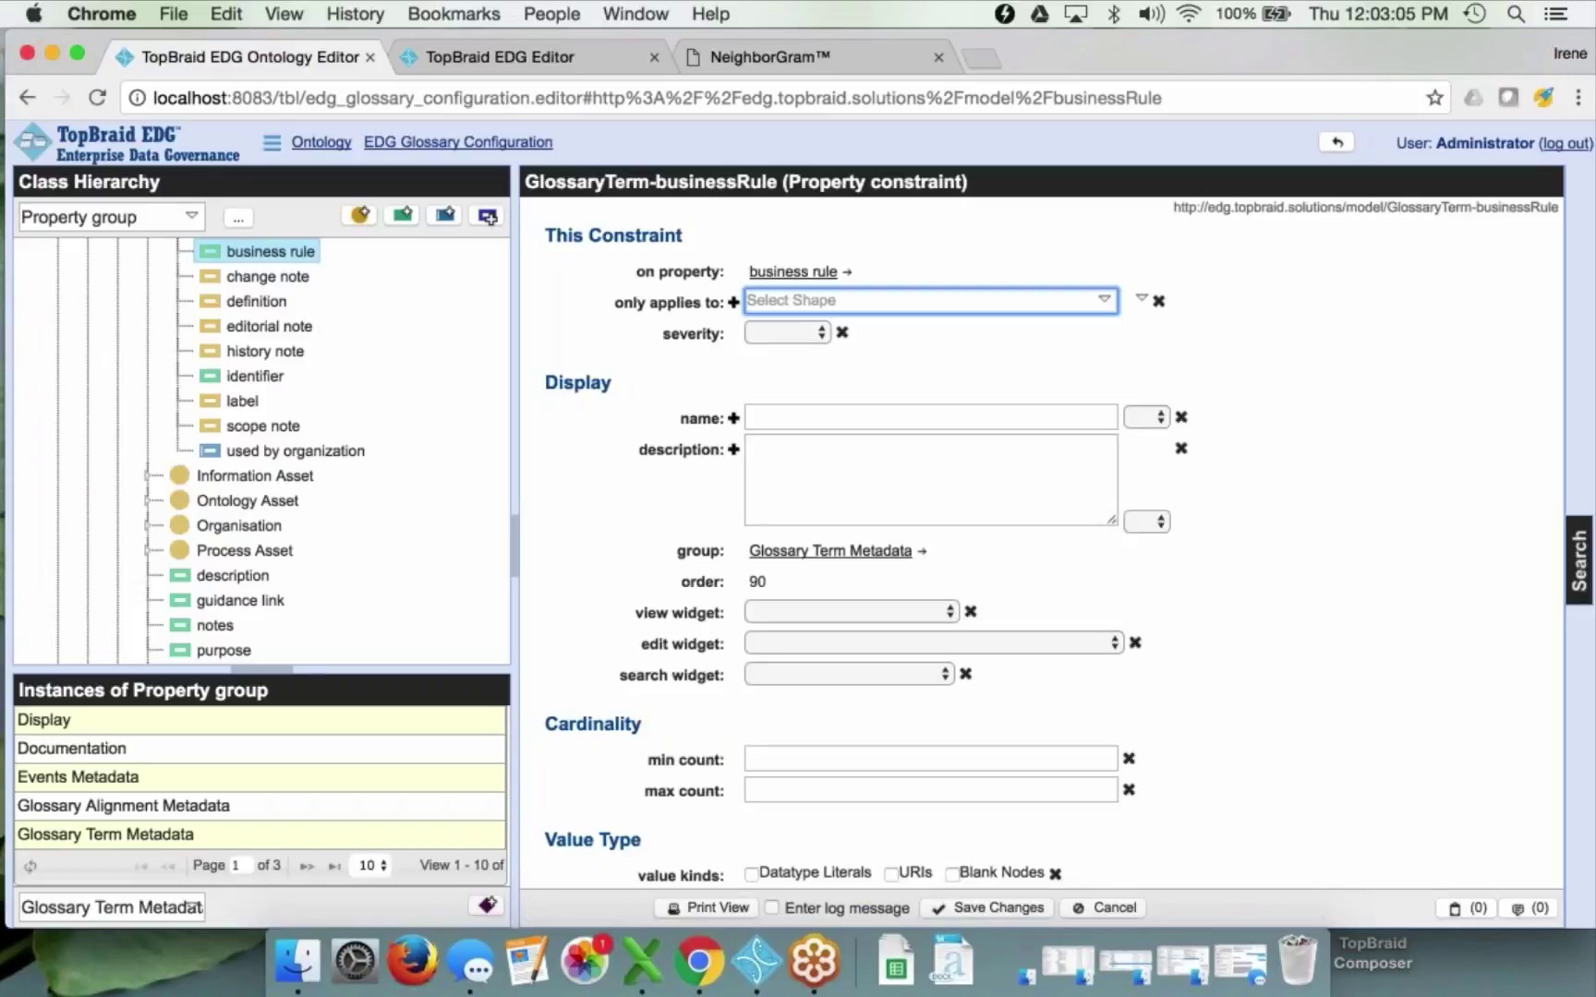
pyautogui.write('non')
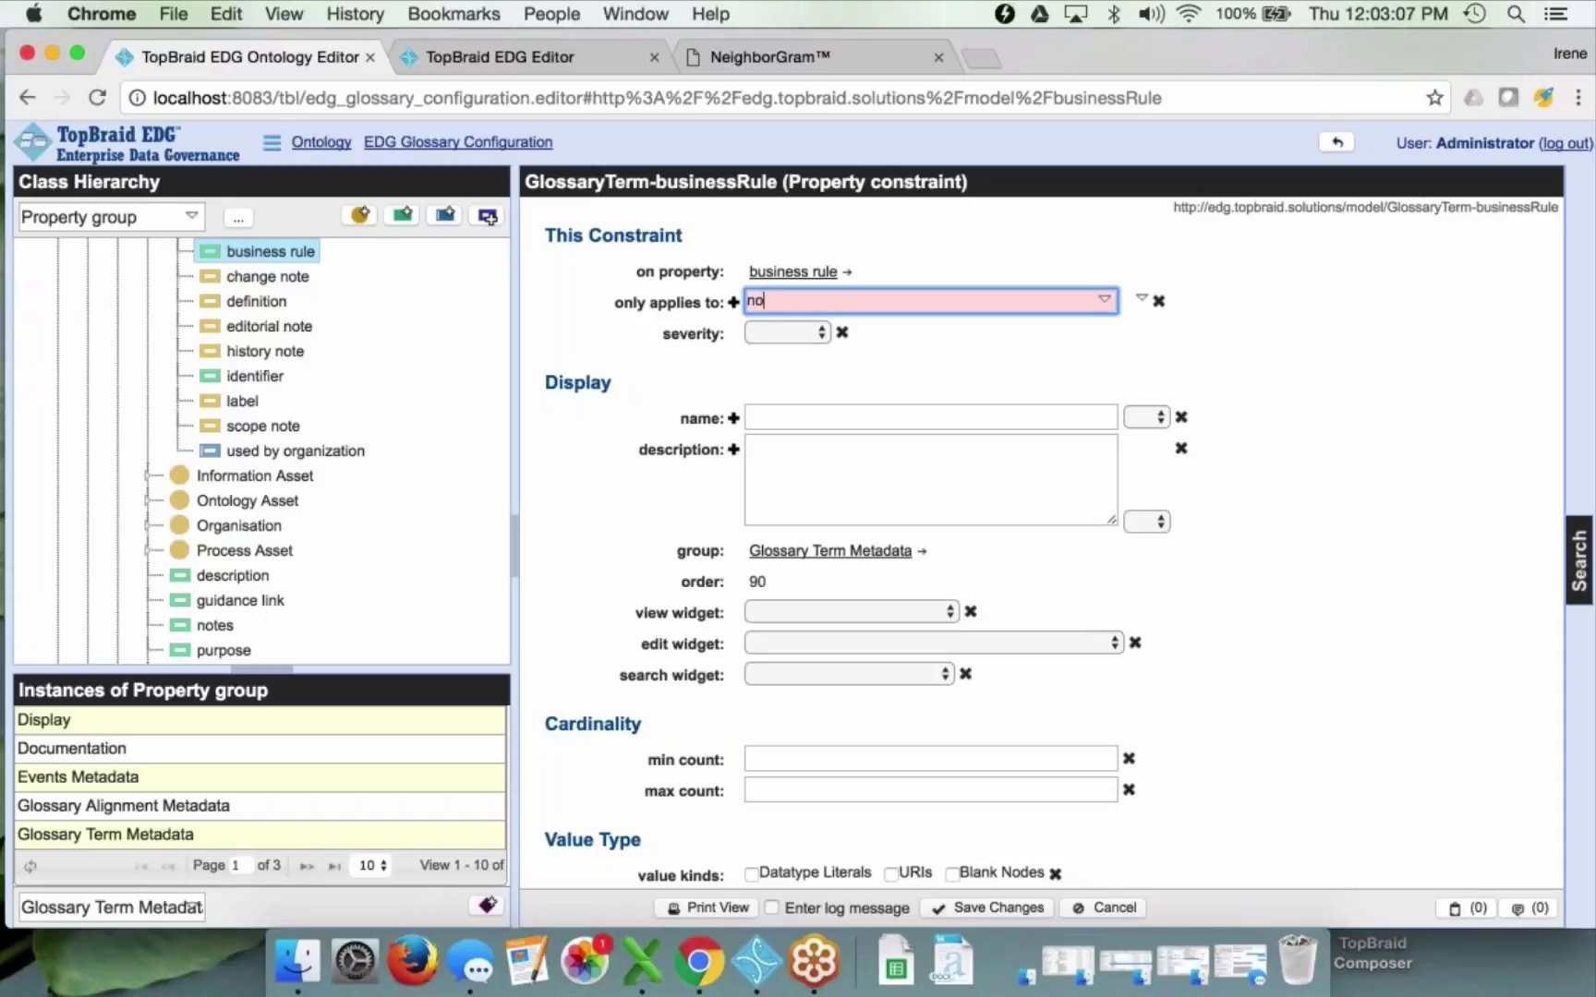
pyautogui.click(836, 330)
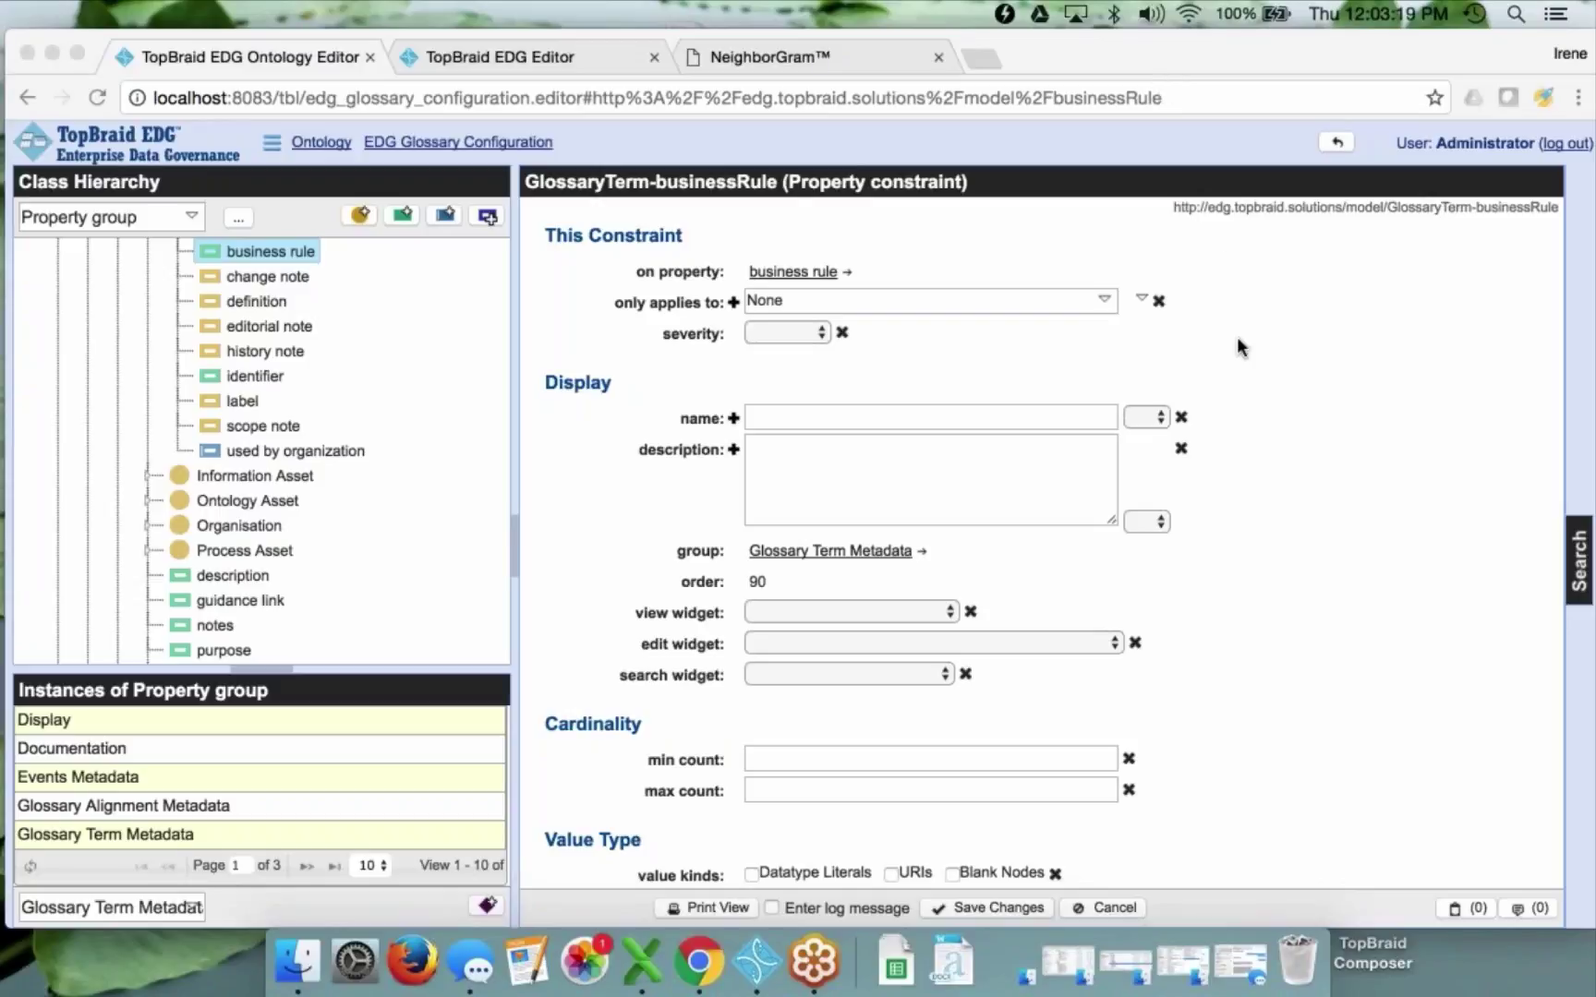
pyautogui.scroll(-5, 1237, 341)
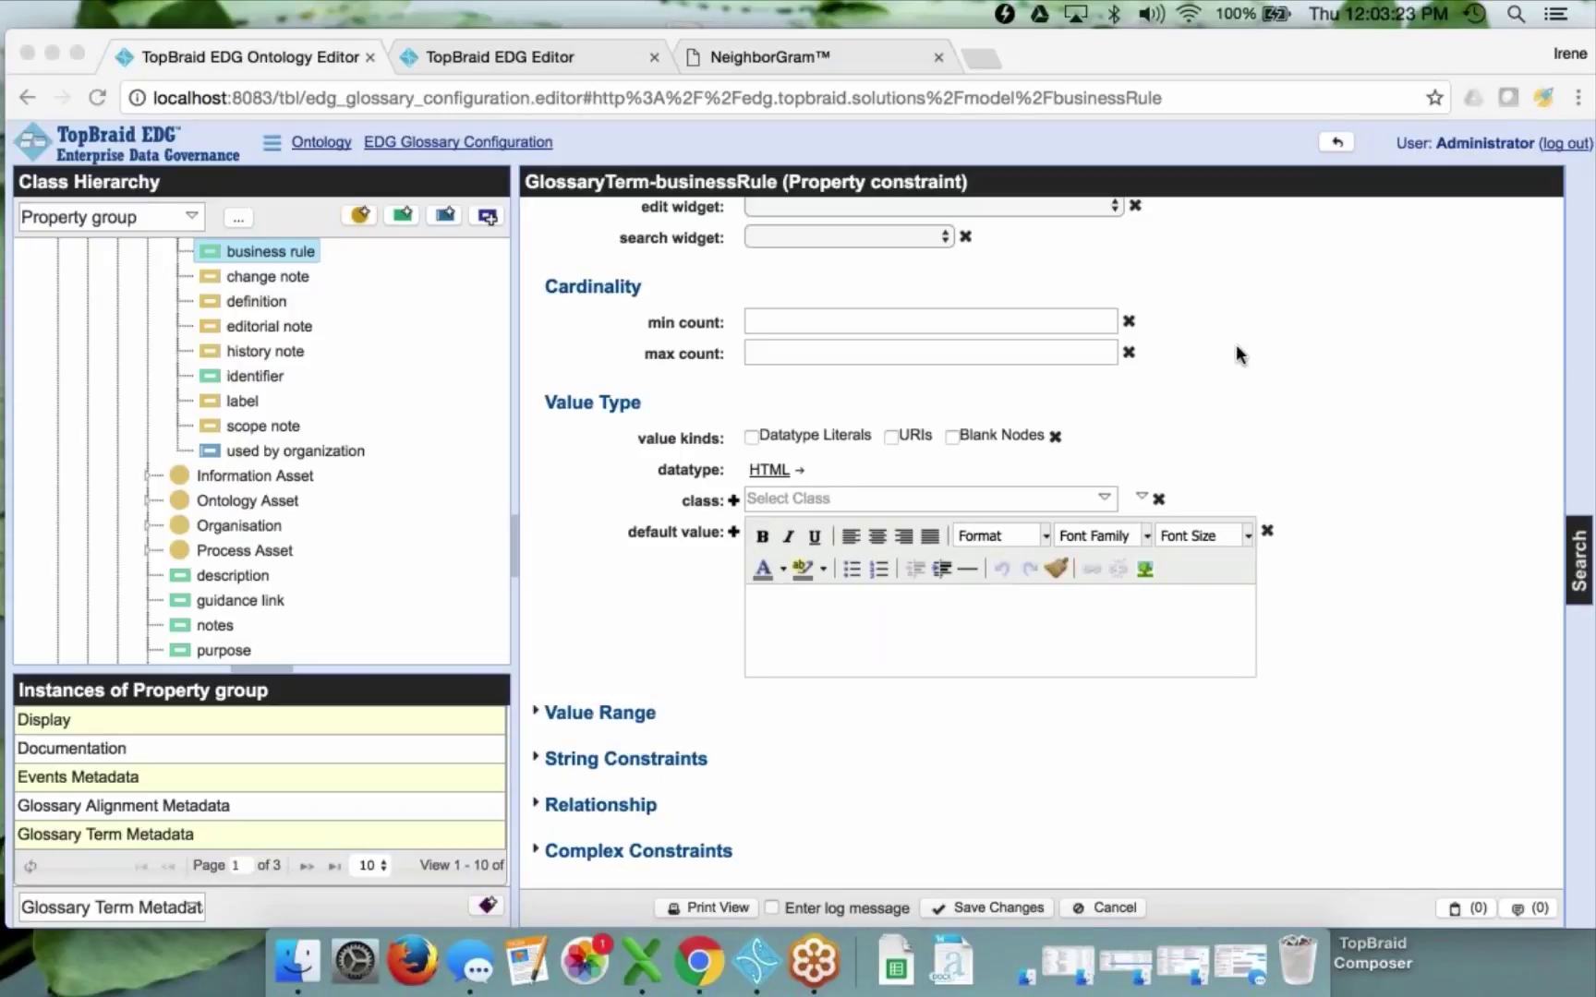
pyautogui.scroll(5, 1235, 353)
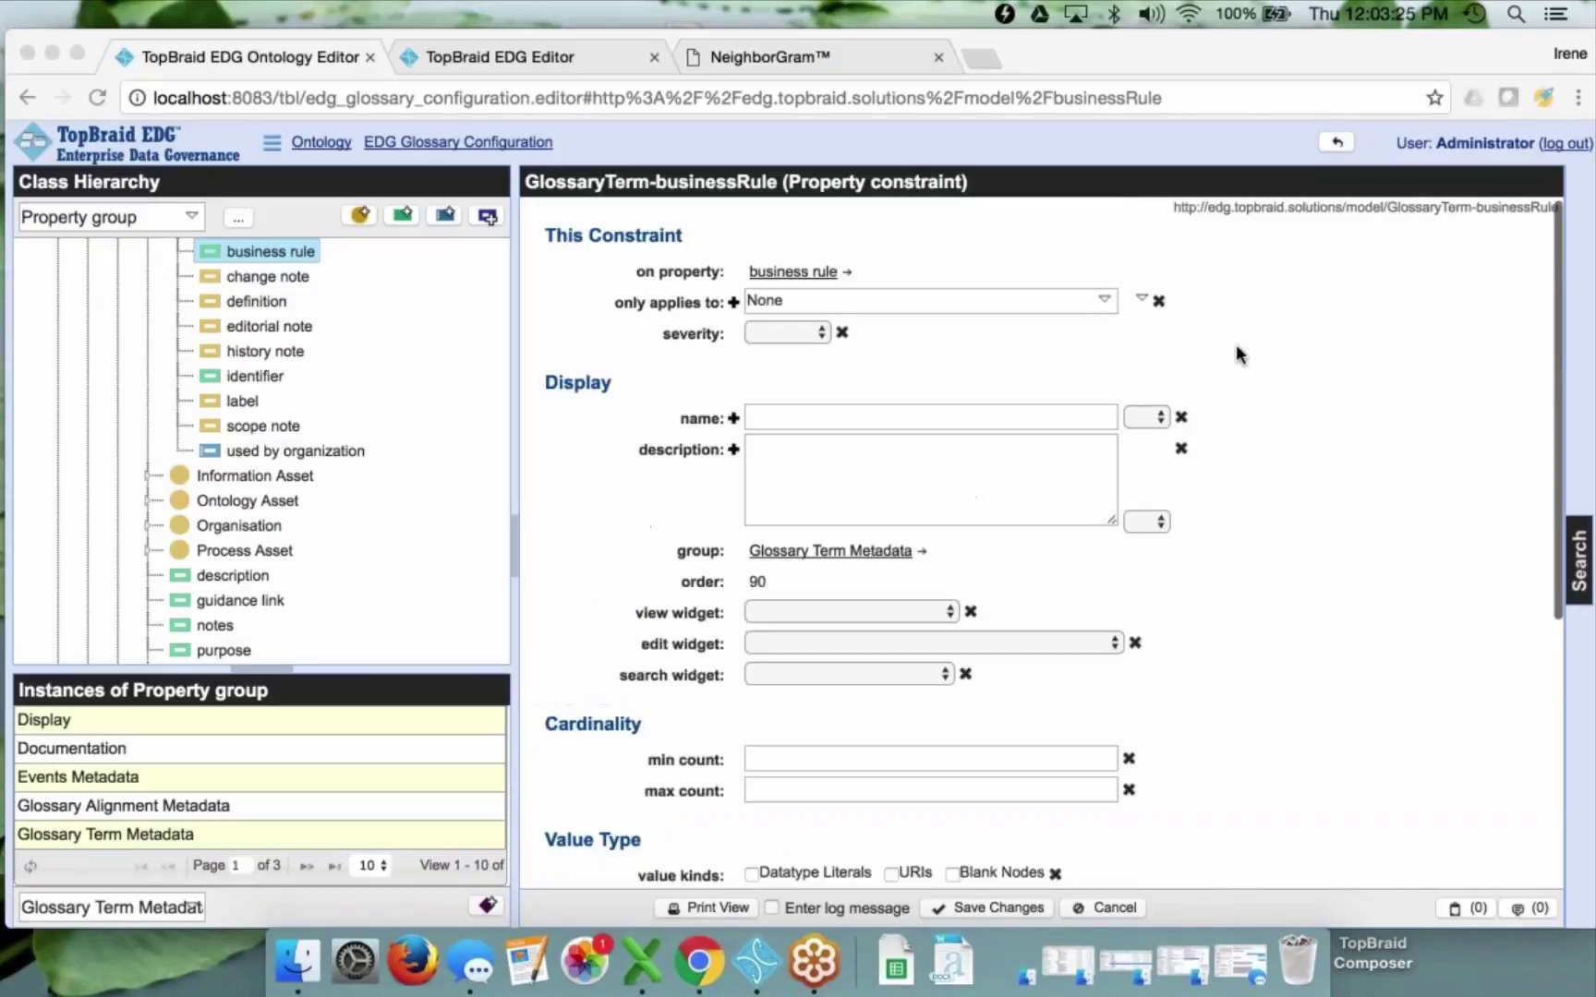
pyautogui.scroll(-2, 1236, 345)
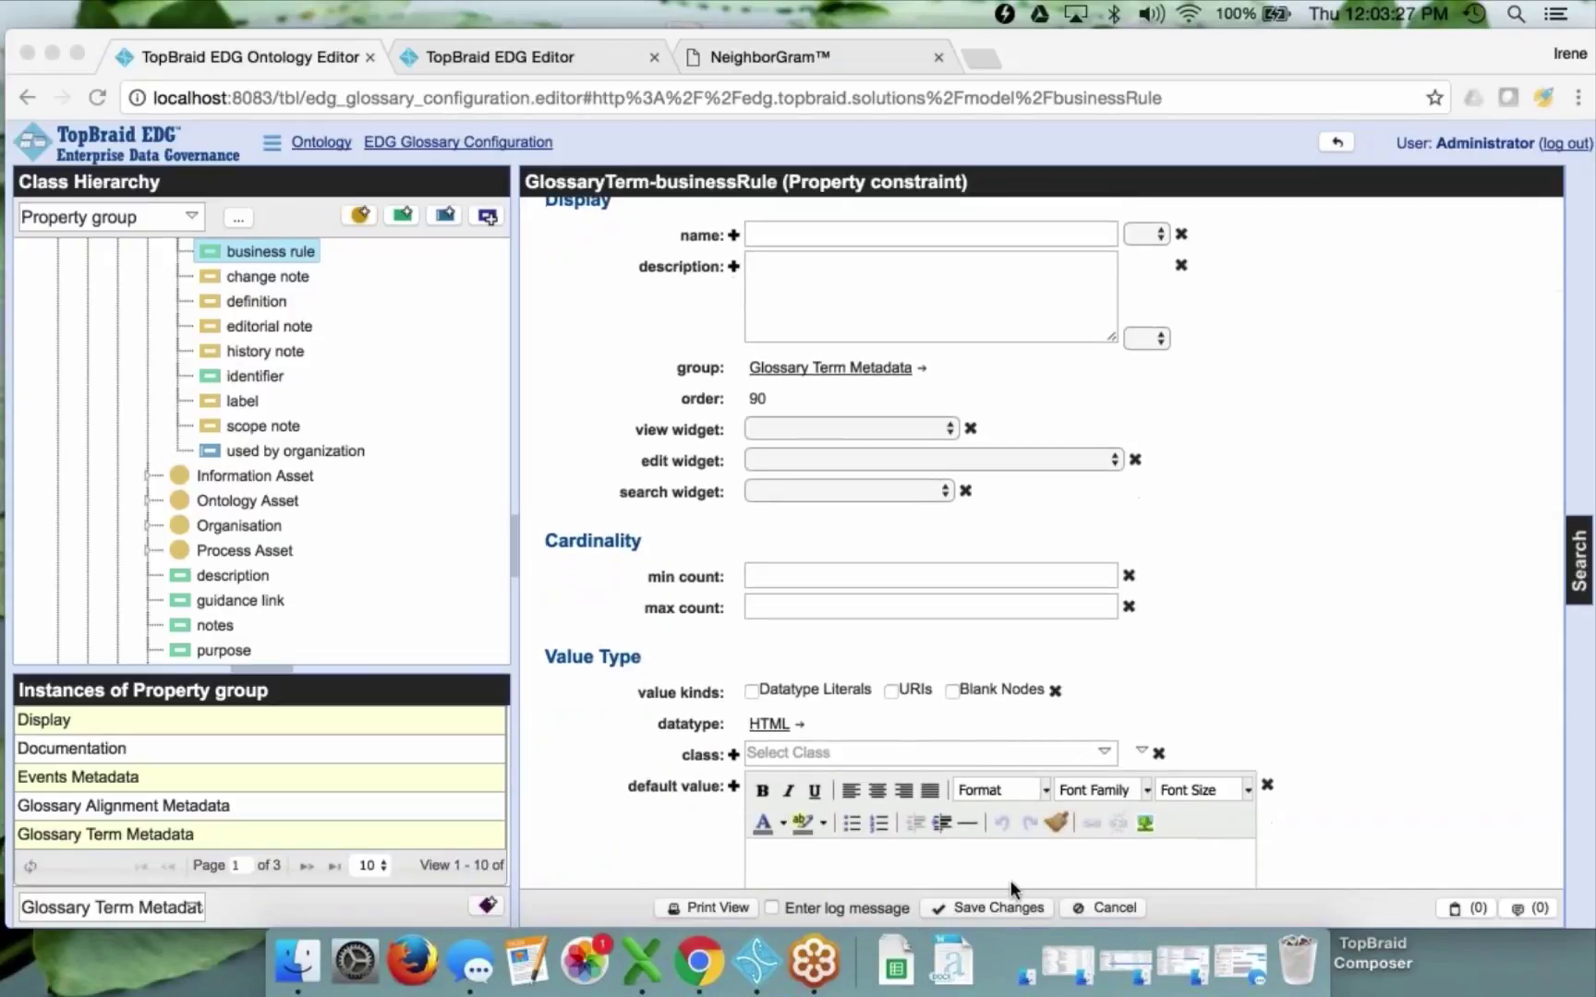
pyautogui.click(983, 902)
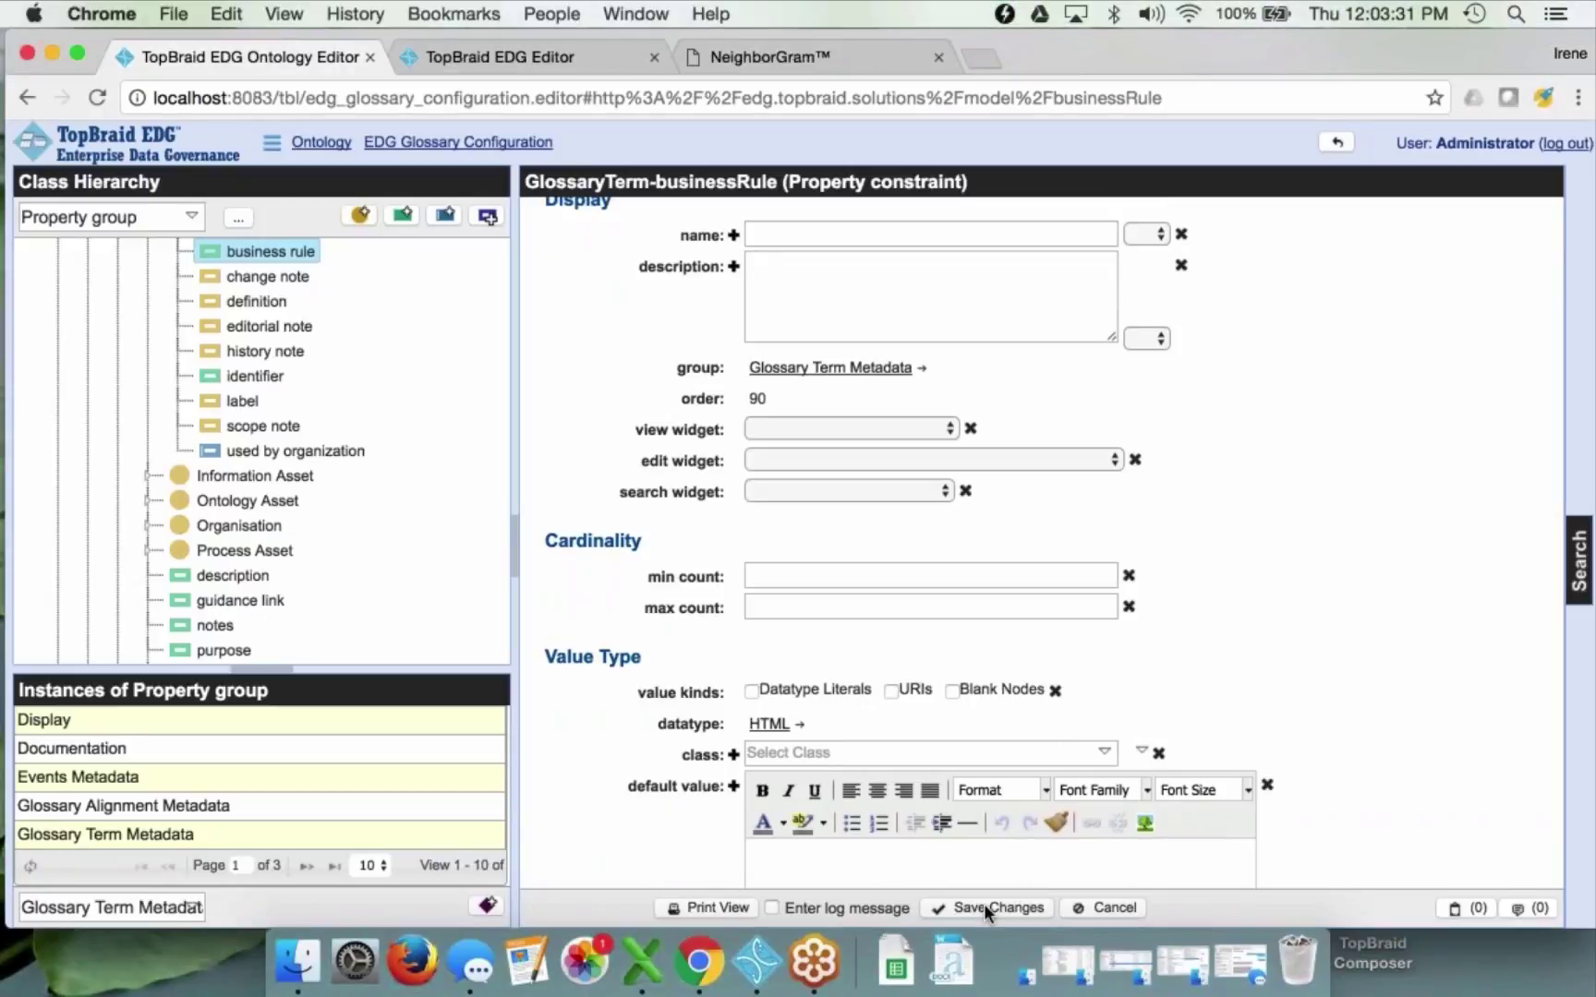
pyautogui.click(976, 910)
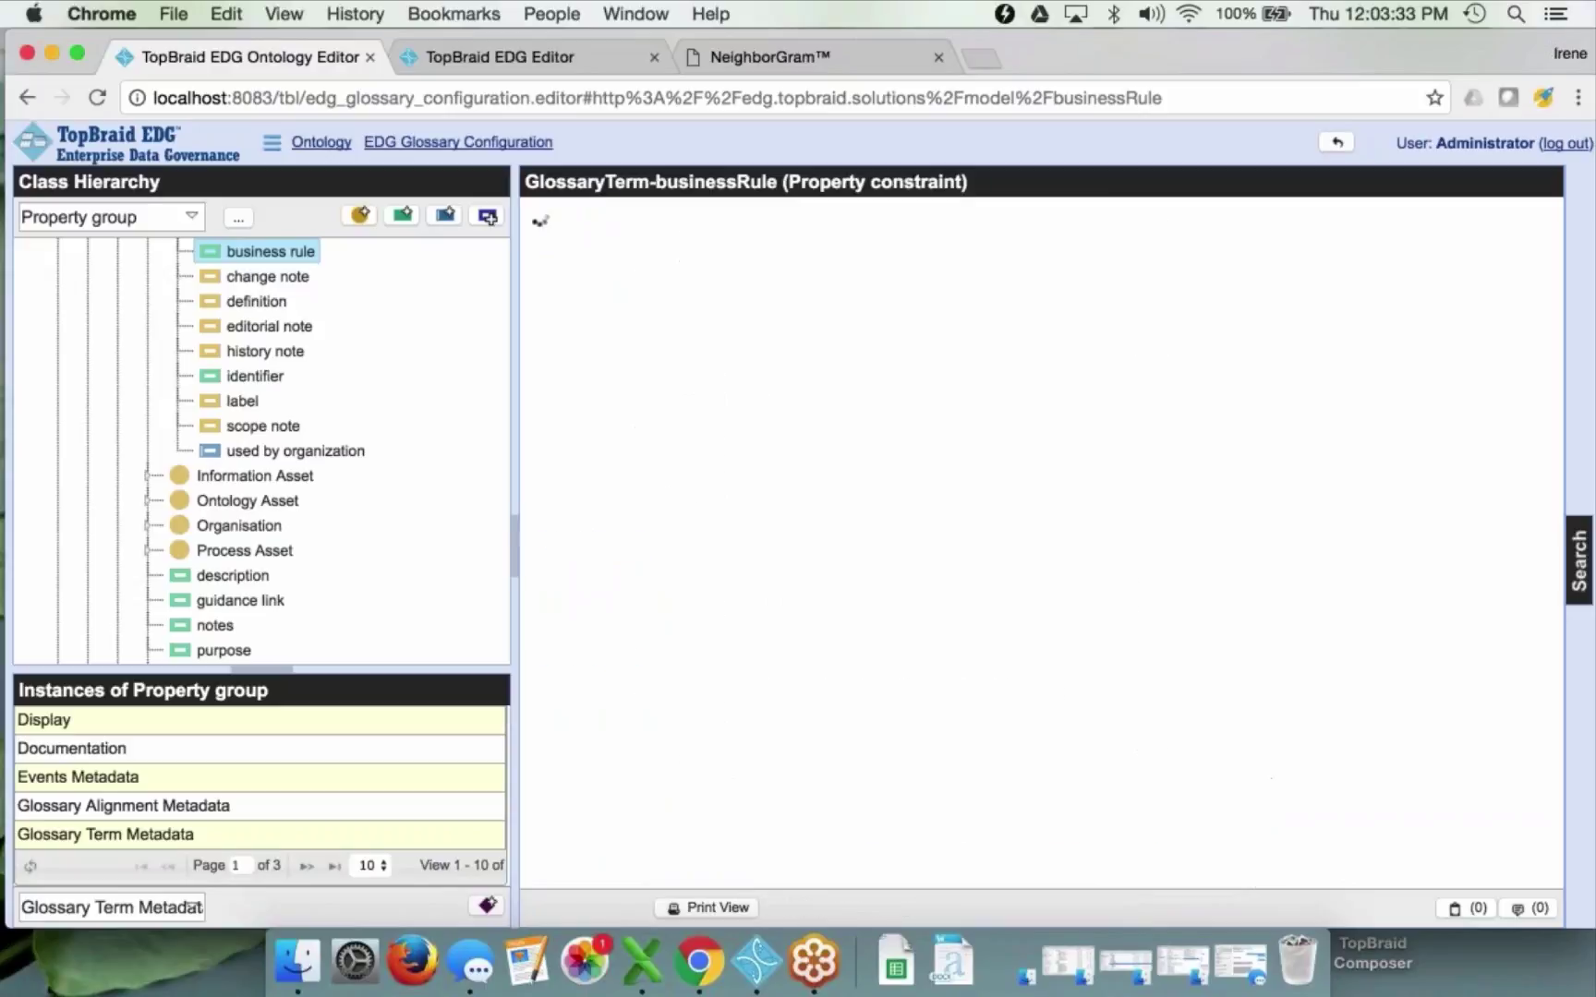
# - Return to the SEC glossary editor and put the Advisory Affiliate term into edit mode again
pyautogui.click(517, 57)
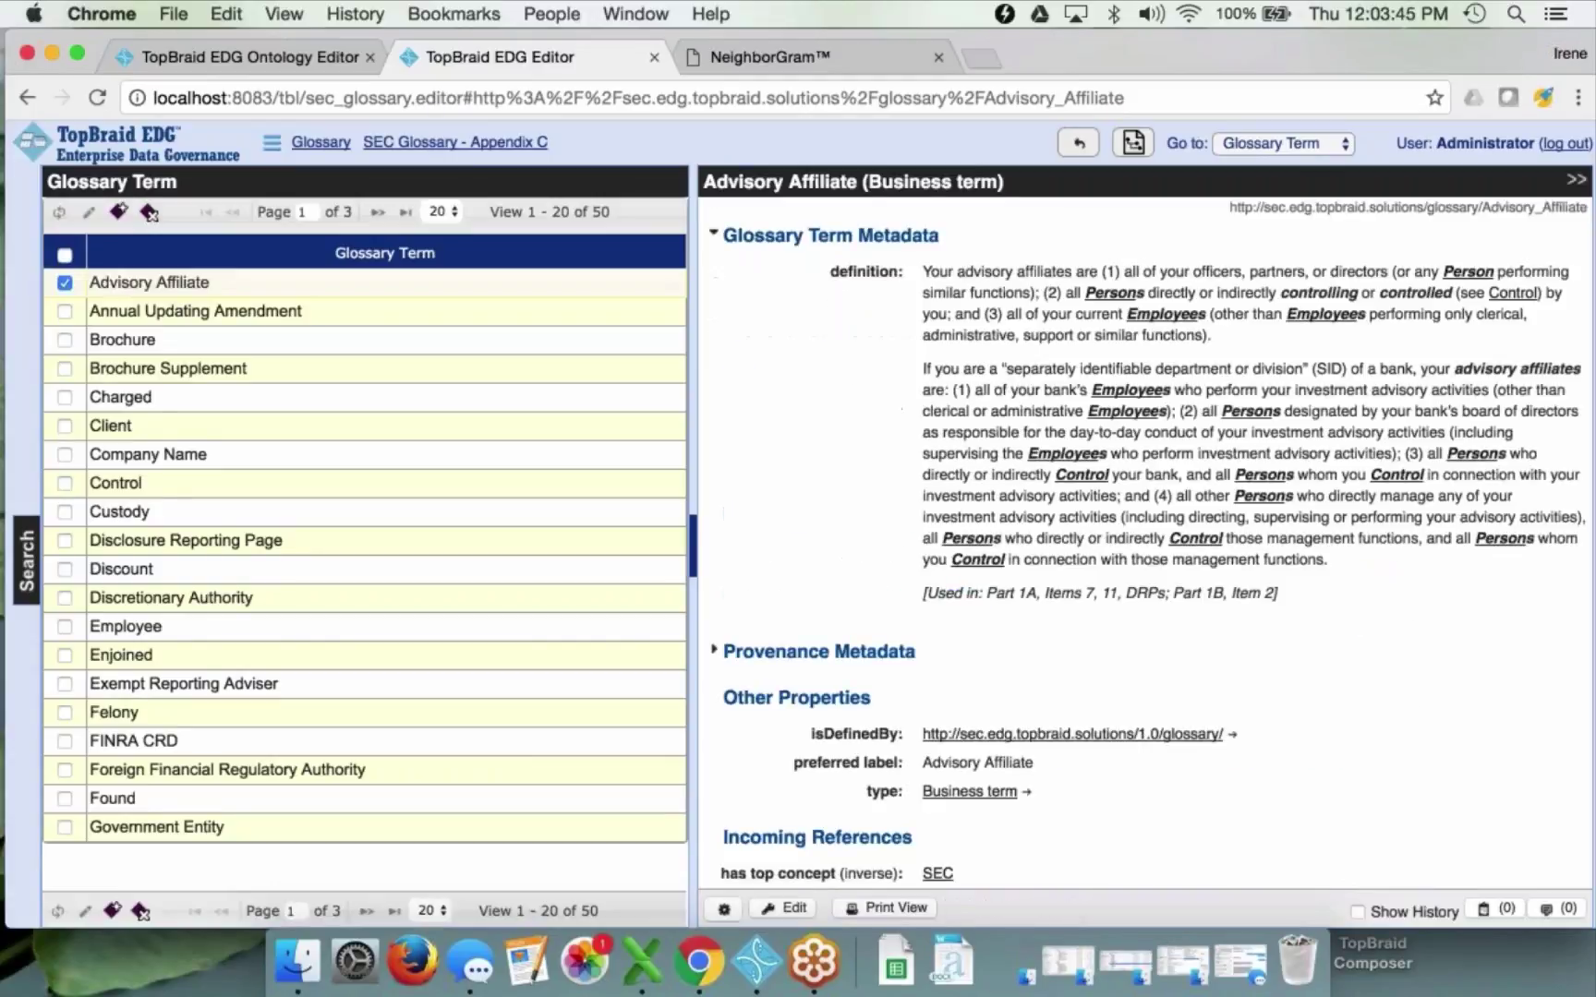
pyautogui.click(789, 909)
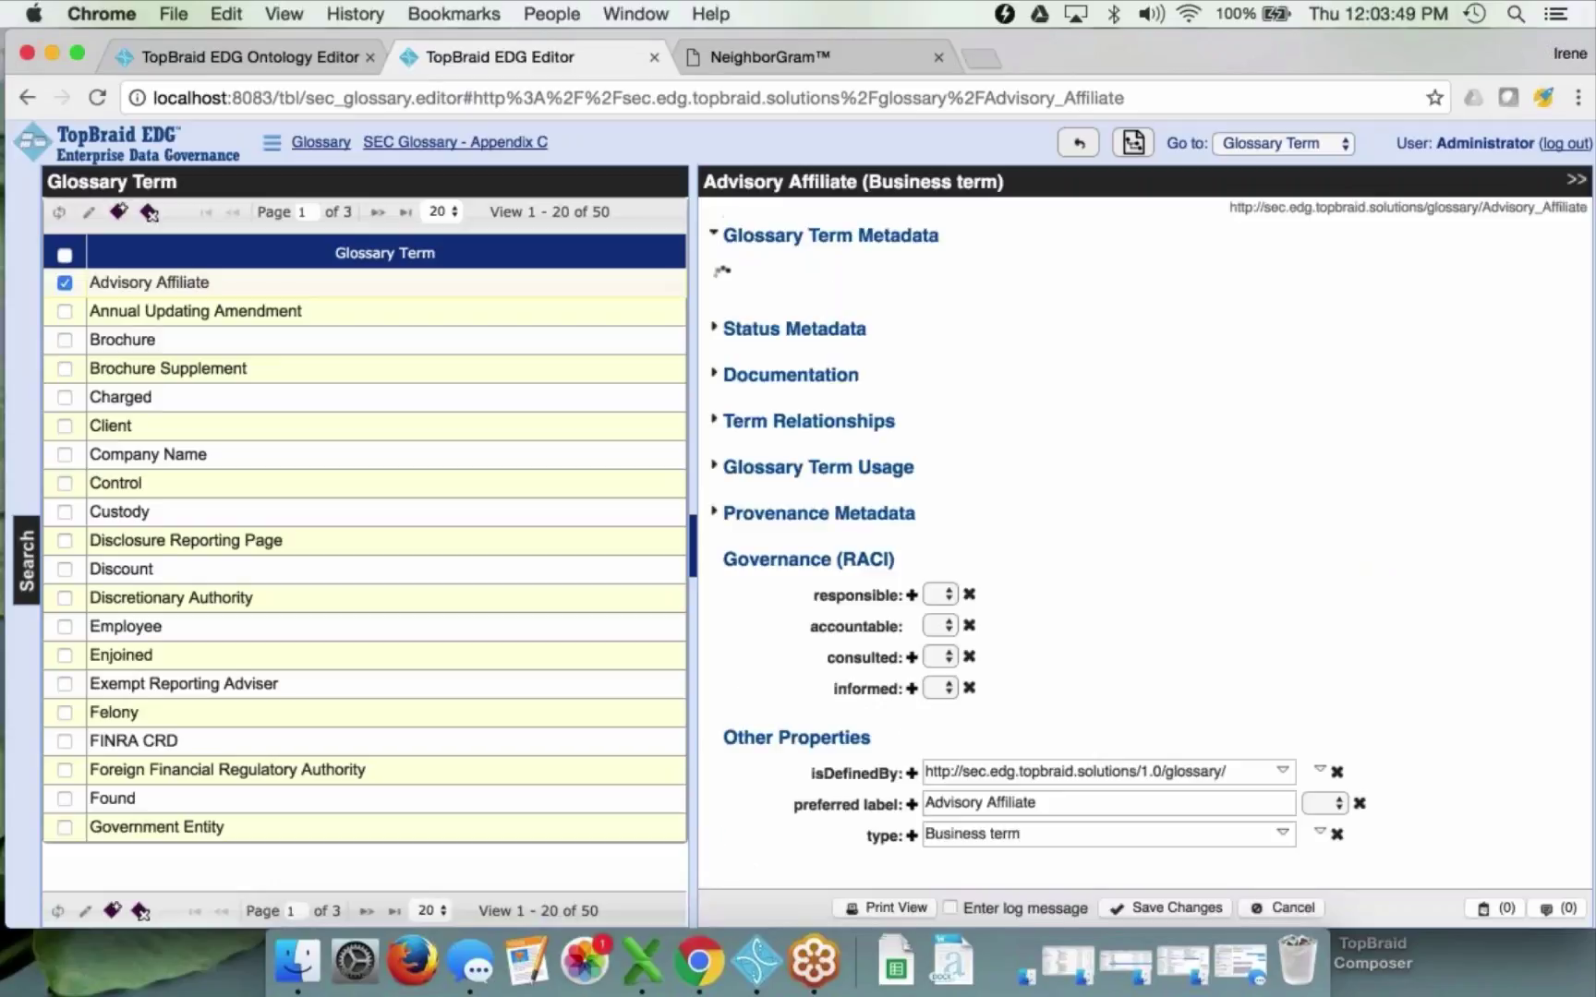